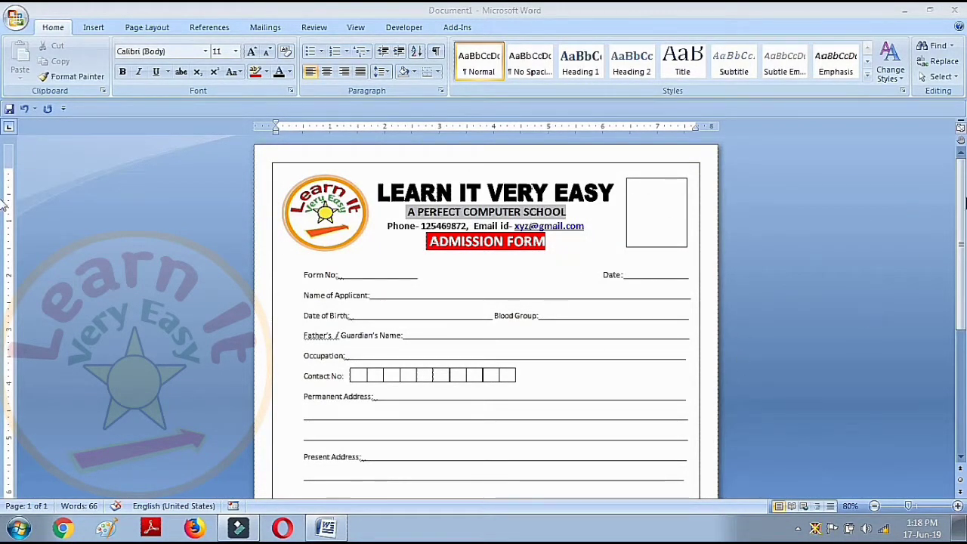
# Step: Zoom the finished admission form to 90%, scroll through it, then switch to blank Document2
pyautogui.moveTo(965, 202); pyautogui.dragTo(962, 208)
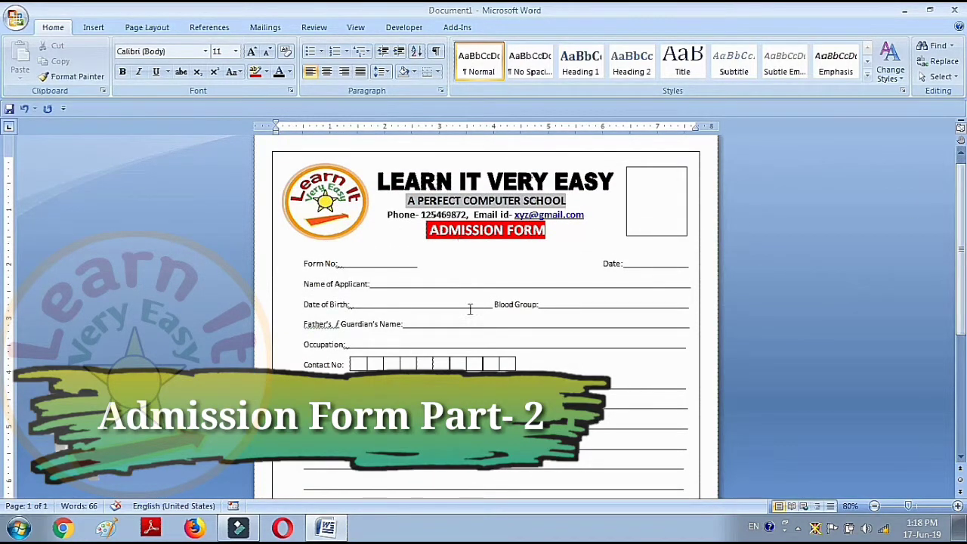
pyautogui.moveTo(963, 227)
pyautogui.mouseDown()
pyautogui.moveTo(964, 302)
pyautogui.moveTo(964, 211)
pyautogui.mouseUp()
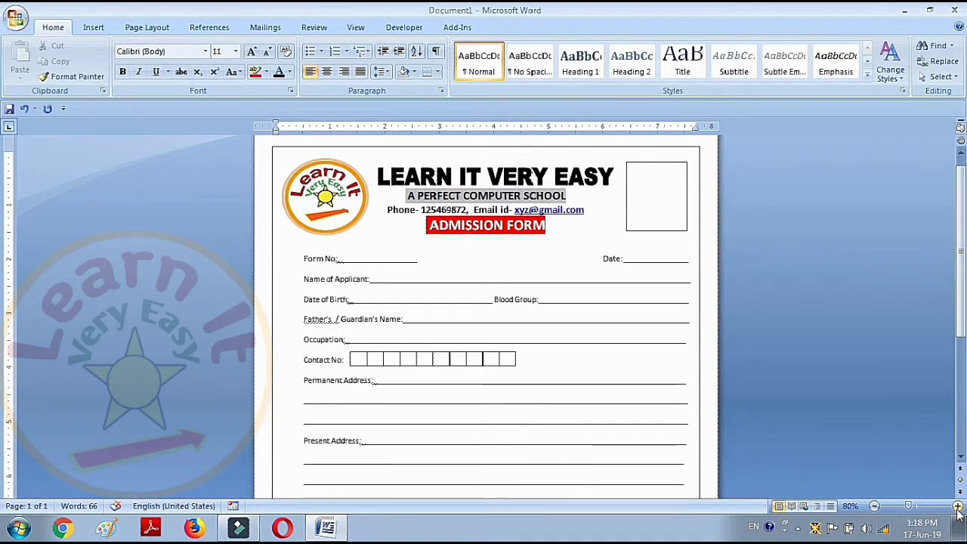
pyautogui.click(957, 506)
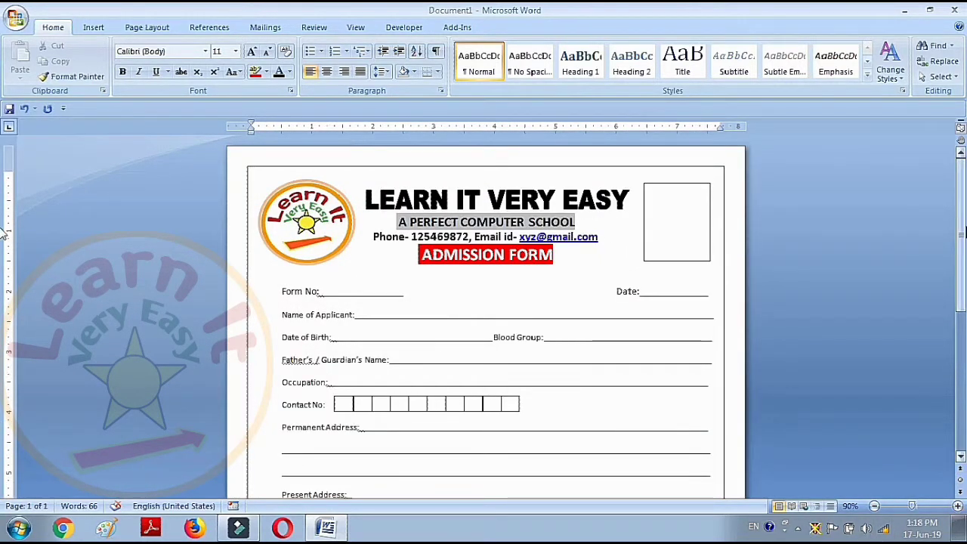
pyautogui.scroll(-1, 3, 234)
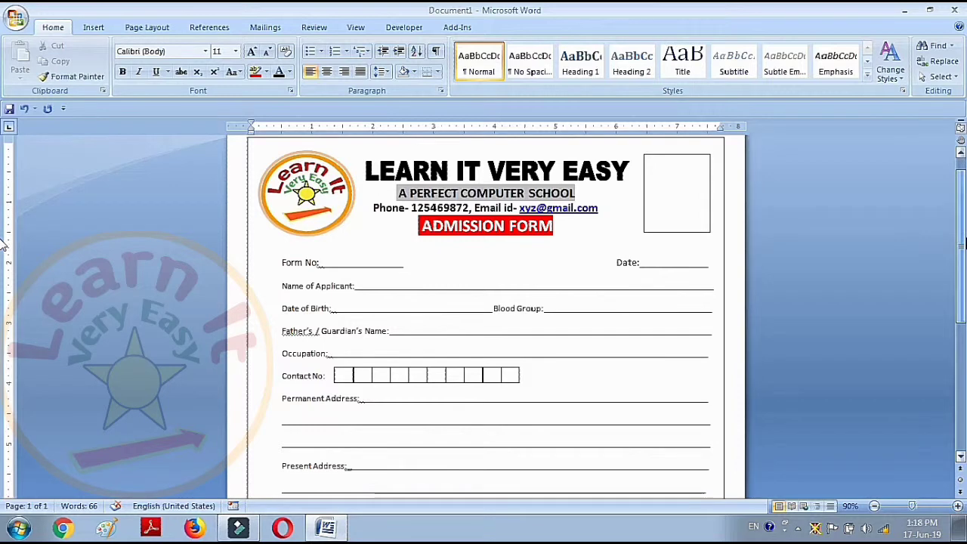
pyautogui.scroll(-1, 4, 243)
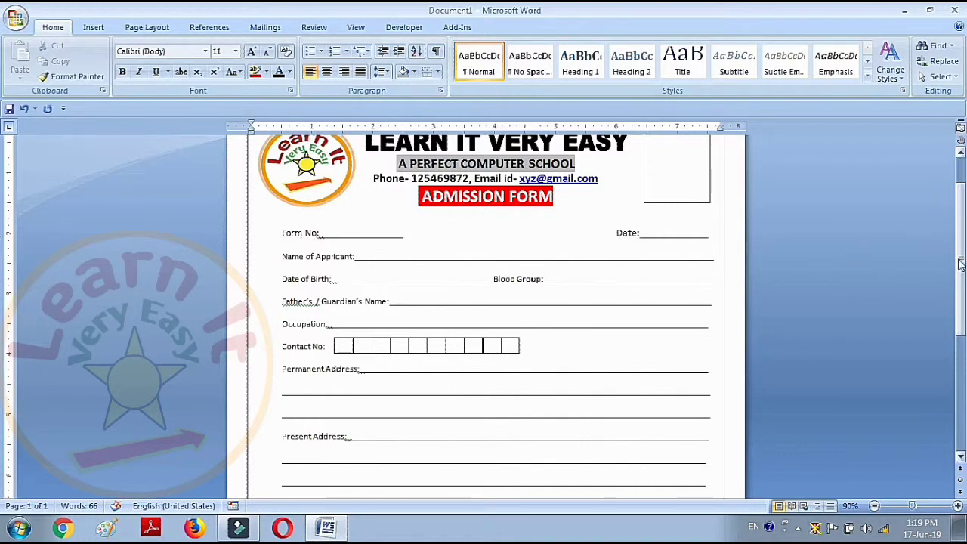
pyautogui.scroll(-5, 4, 313)
pyautogui.scroll(-2, 4, 359)
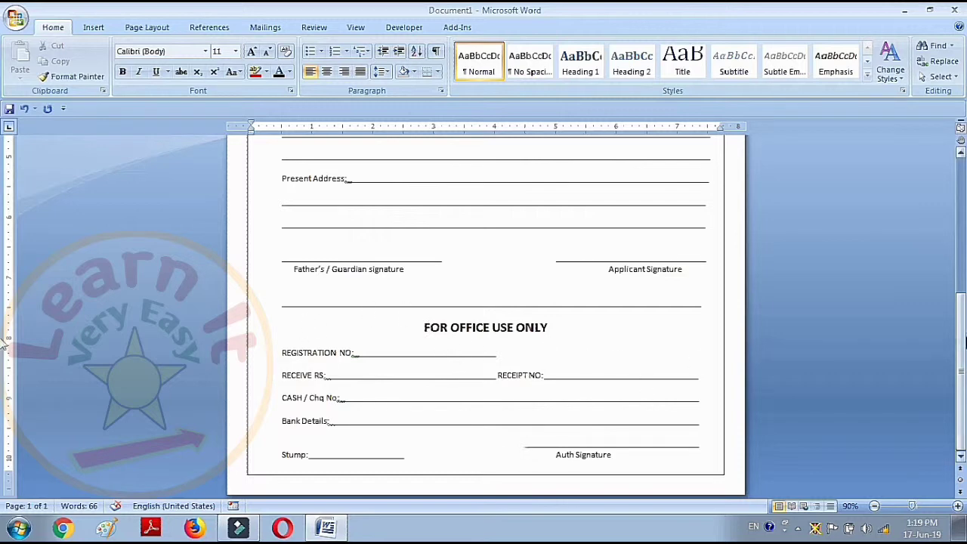
pyautogui.scroll(7, 960, 370)
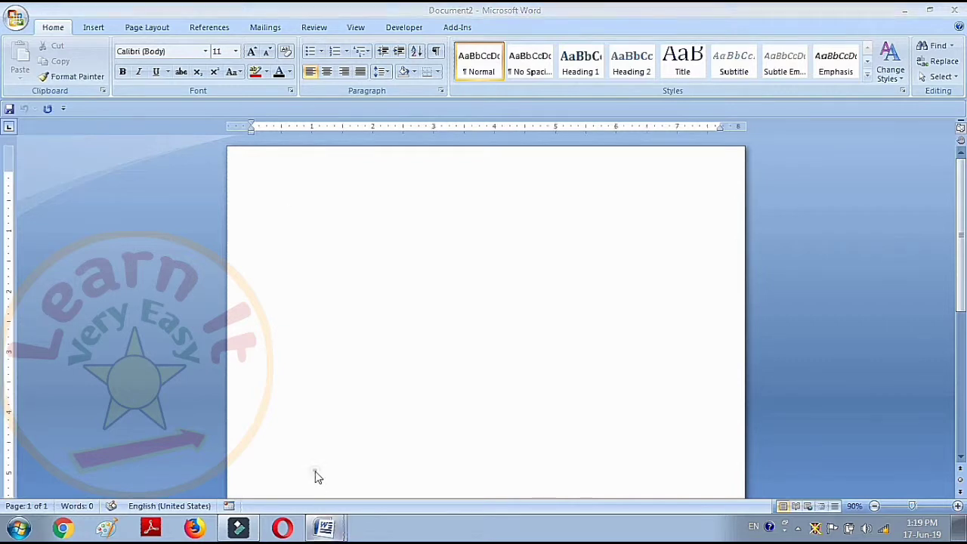
pyautogui.hotkey('alt', 'Tab')
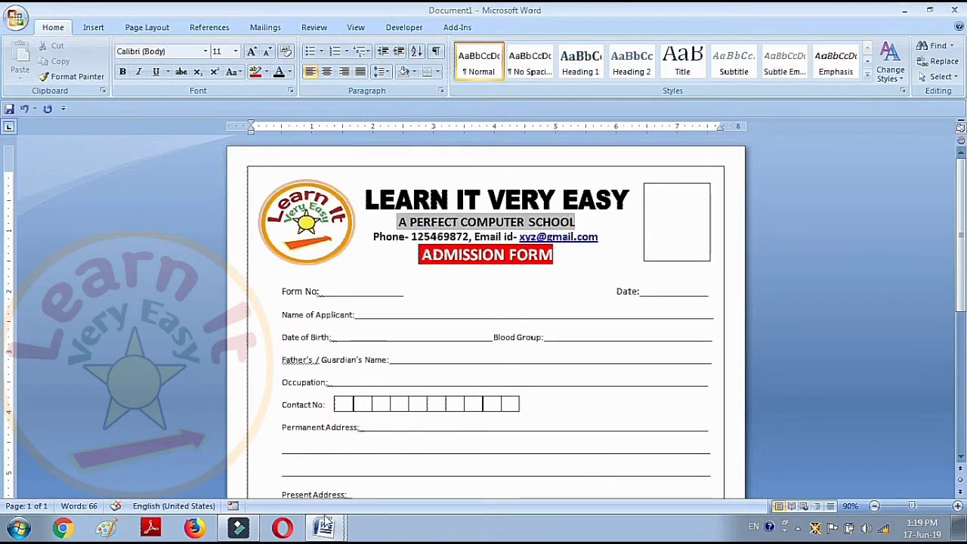
pyautogui.click(318, 489)
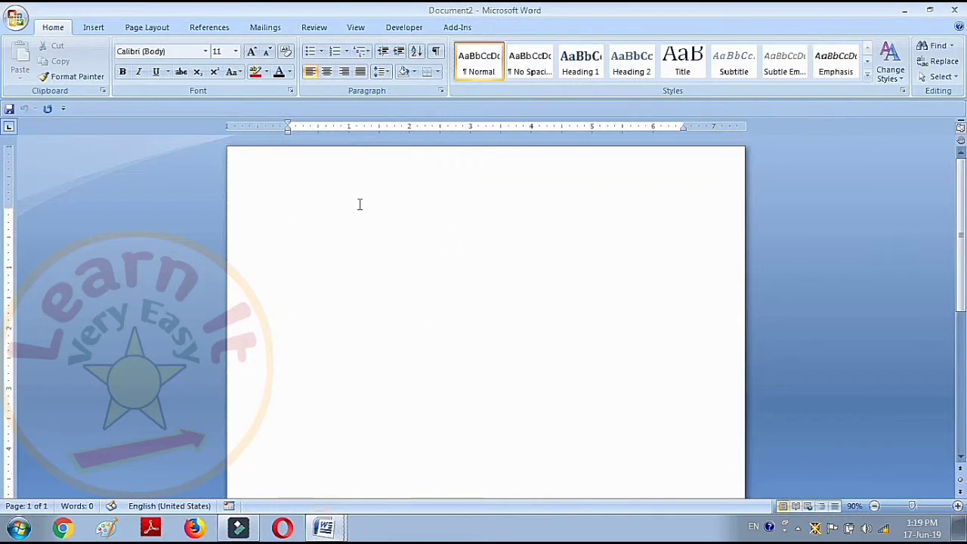
# Step: In Page Setup, set Document2's top, bottom, left and right margins to 0.4 inch
pyautogui.click(144, 28)
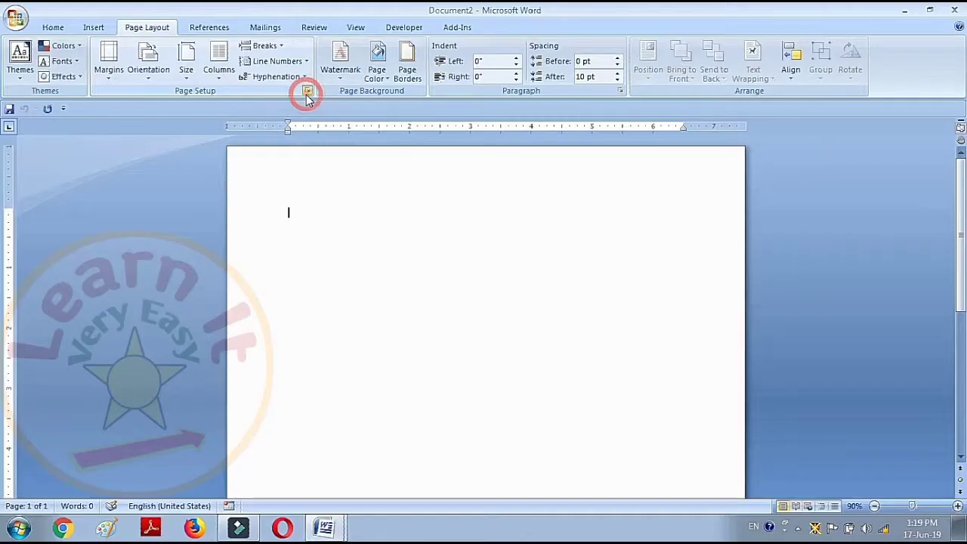
pyautogui.click(691, 191)
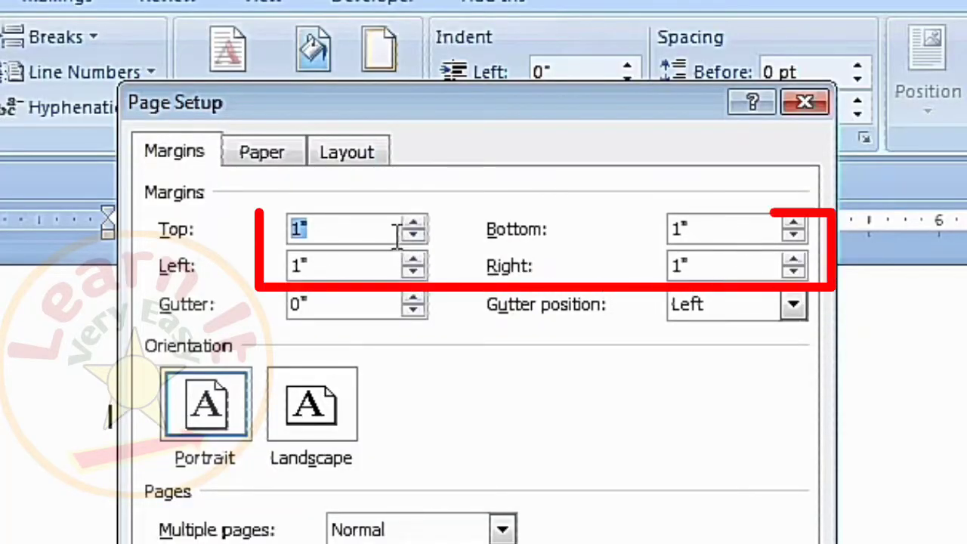
pyautogui.write('0.4')
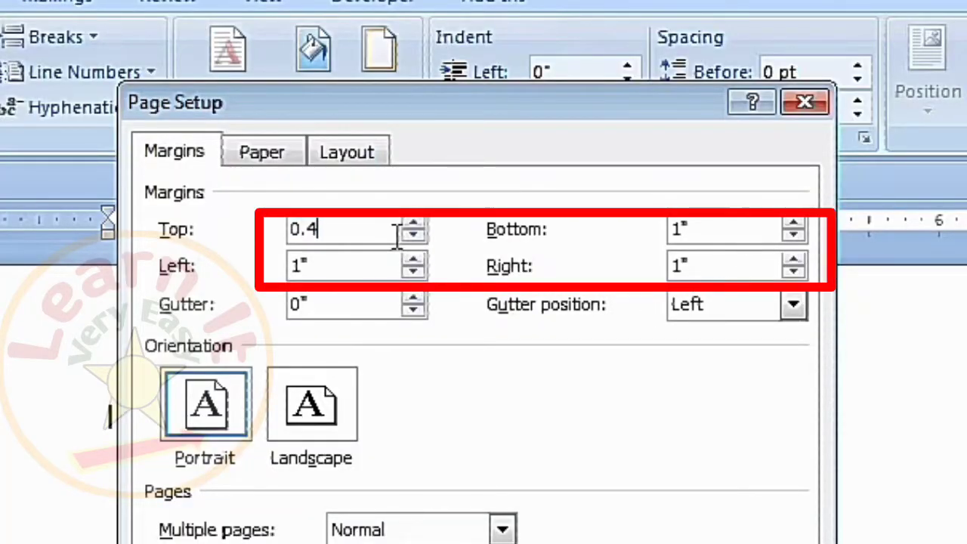
pyautogui.press('Tab')
pyautogui.write('1')
pyautogui.write('.4')
pyautogui.press('Tab')
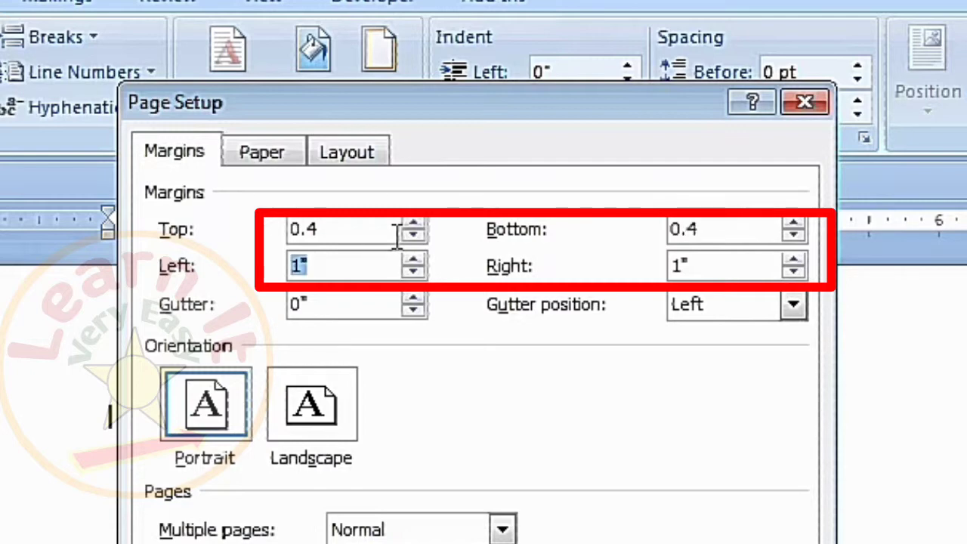
pyautogui.write('0.4')
pyautogui.press('Tab')
pyautogui.write('0')
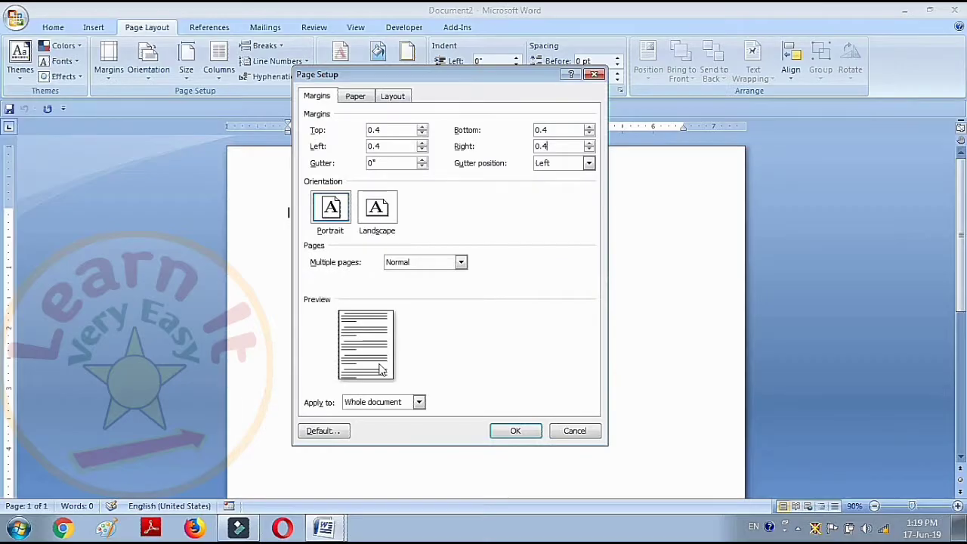
pyautogui.click(515, 431)
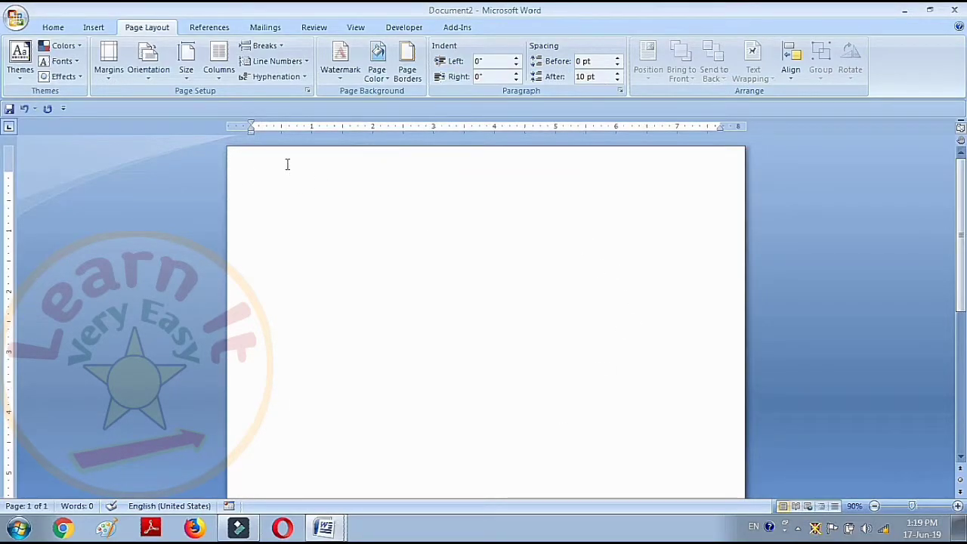
pyautogui.click(65, 27)
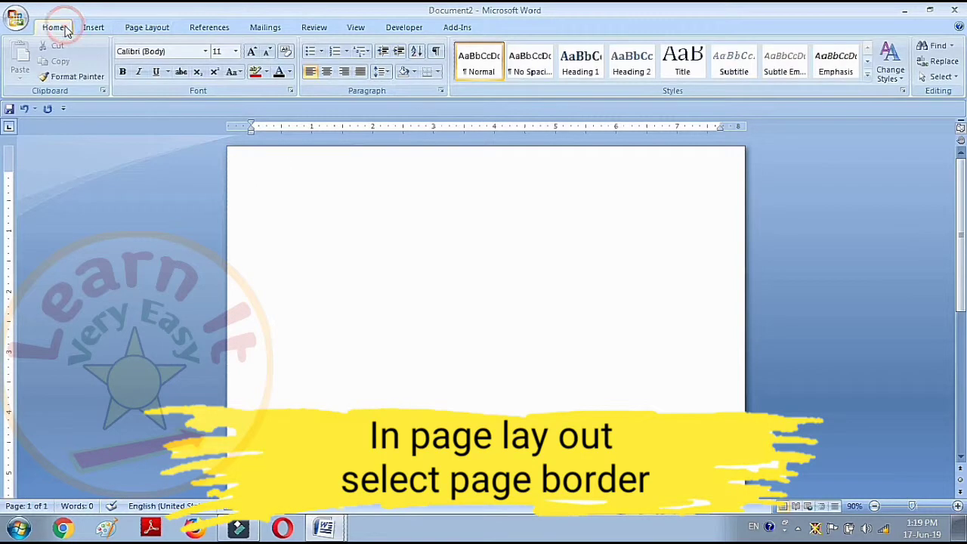
pyautogui.click(91, 28)
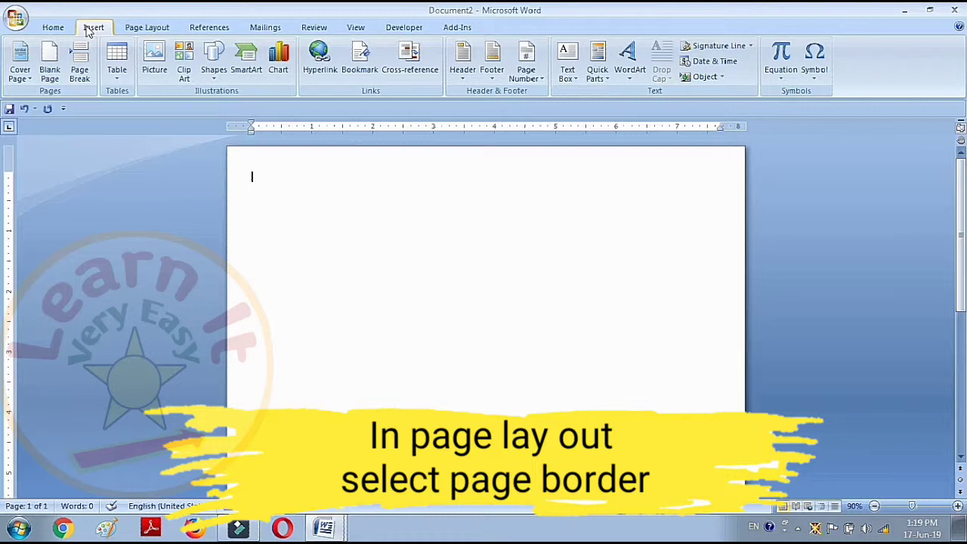
pyautogui.click(134, 29)
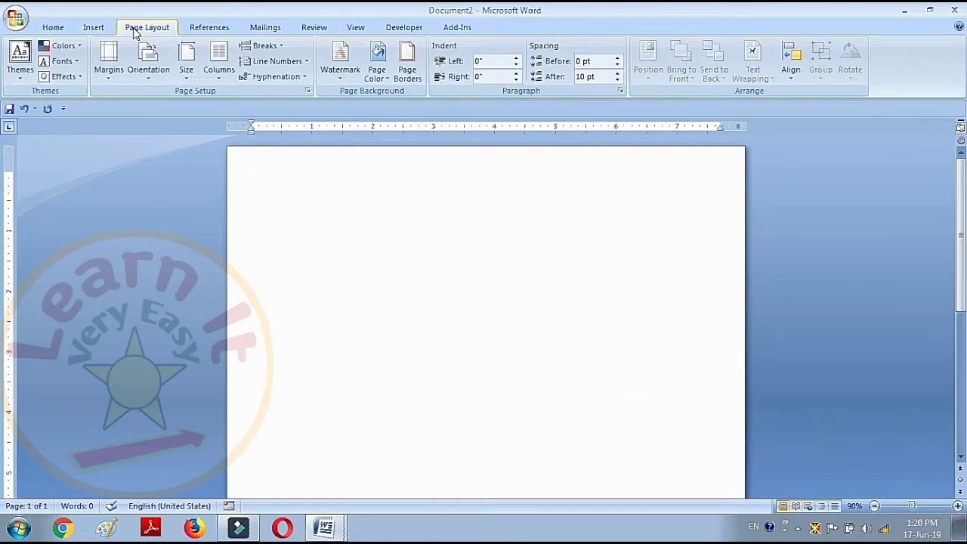
# Step: Apply a Box page border with 1 ½ pt width to the whole page
pyautogui.click(414, 60)
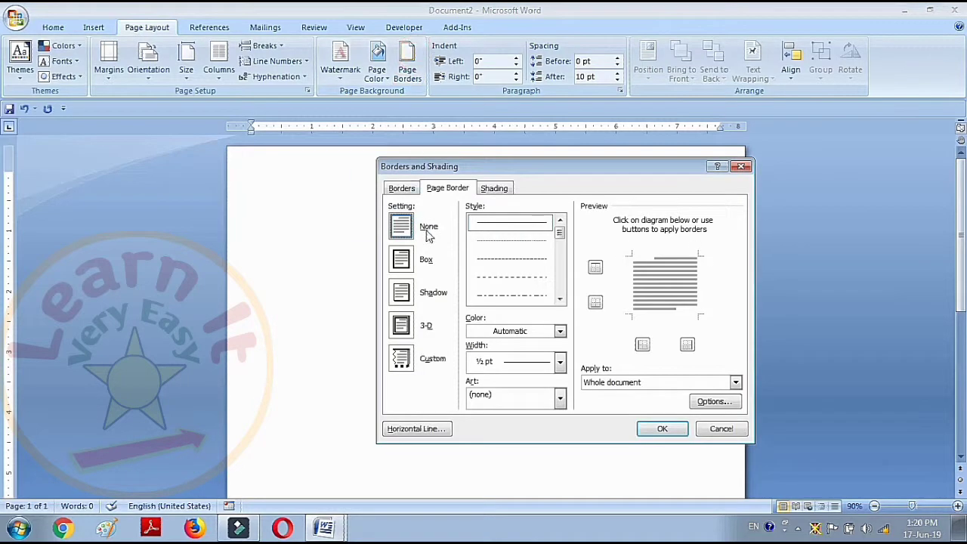
pyautogui.click(407, 260)
pyautogui.click(560, 365)
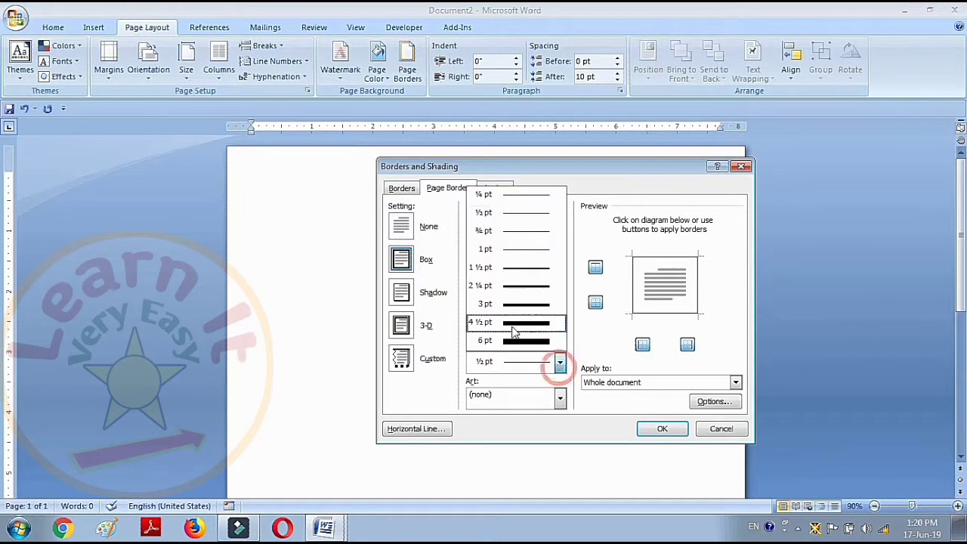
pyautogui.click(511, 280)
pyautogui.click(406, 263)
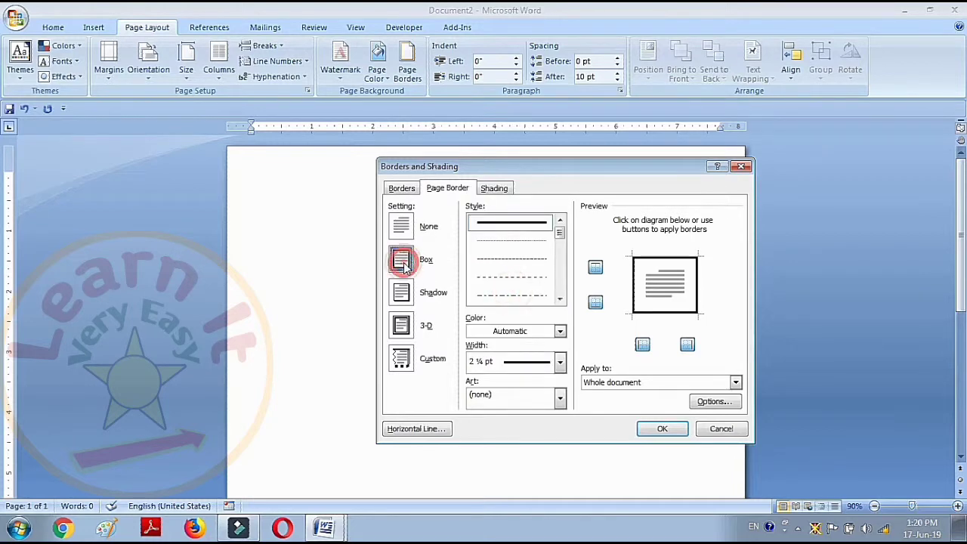
pyautogui.click(560, 362)
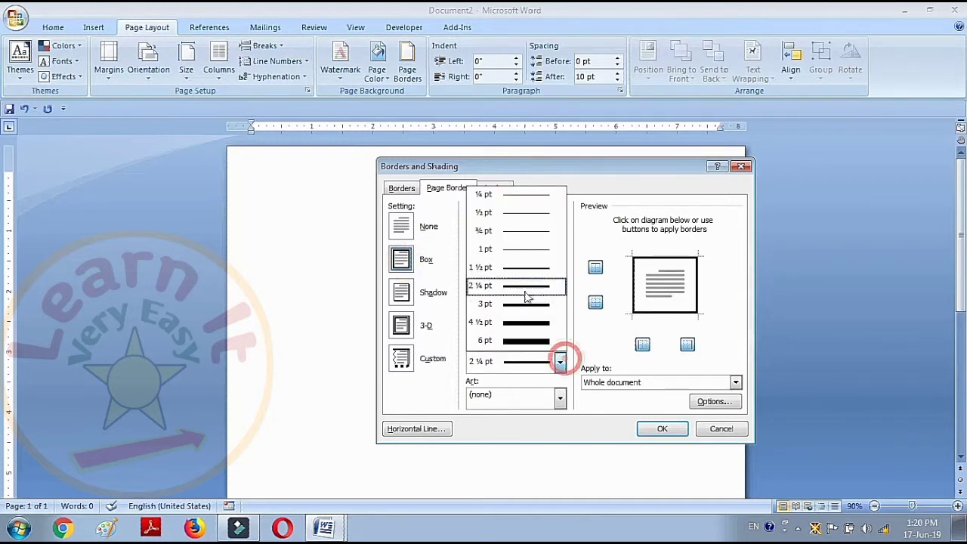
pyautogui.click(520, 268)
pyautogui.click(400, 259)
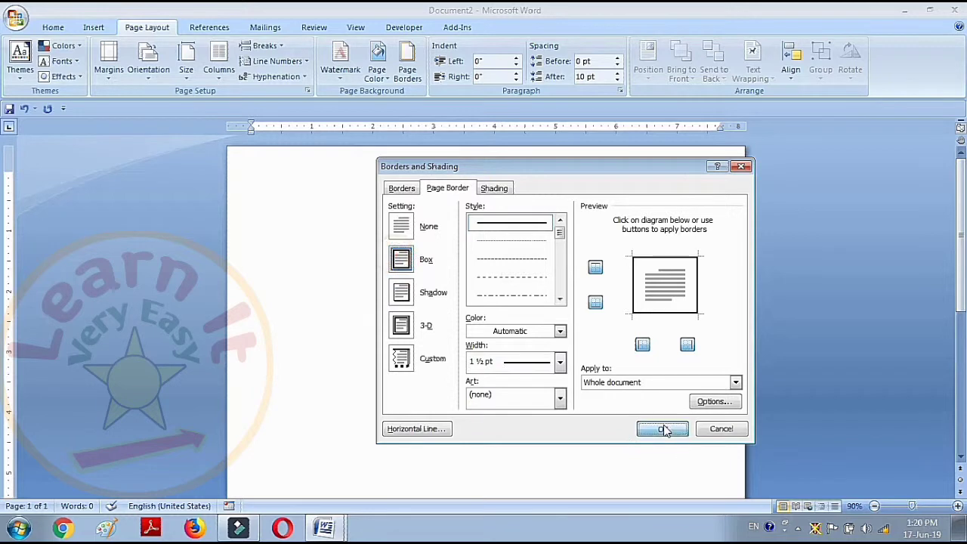
pyautogui.click(668, 428)
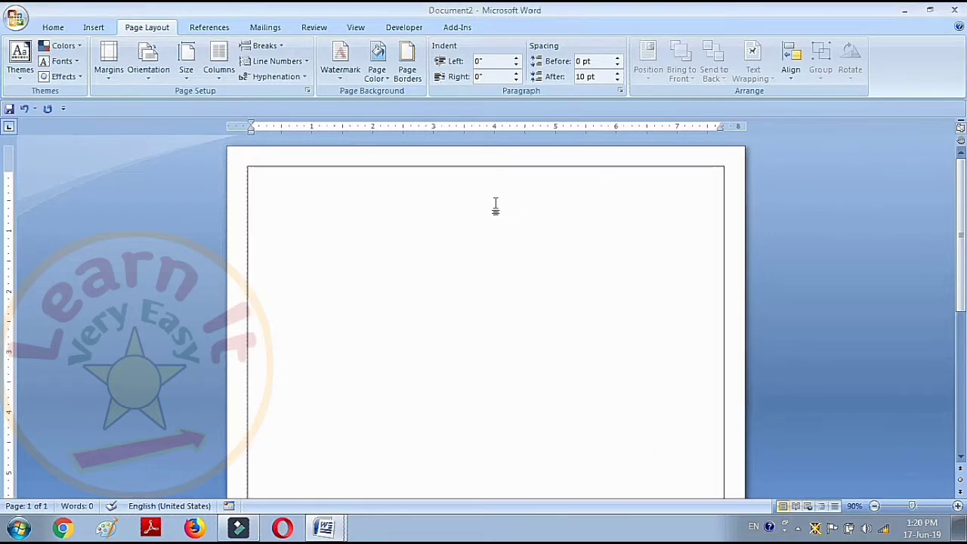
# Step: Check the admission form sample in Document1, then return to Document2 and open WordArt
pyautogui.click(341, 521)
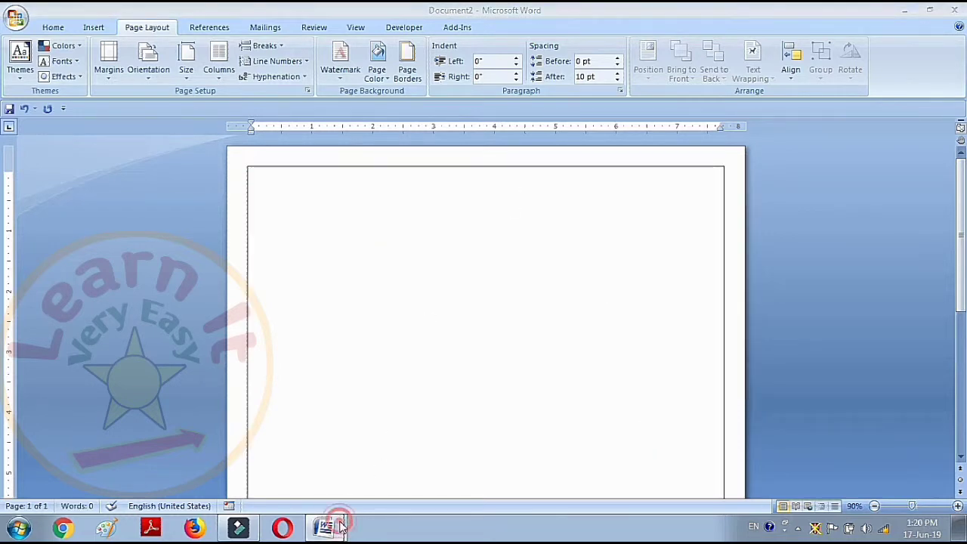
pyautogui.click(321, 476)
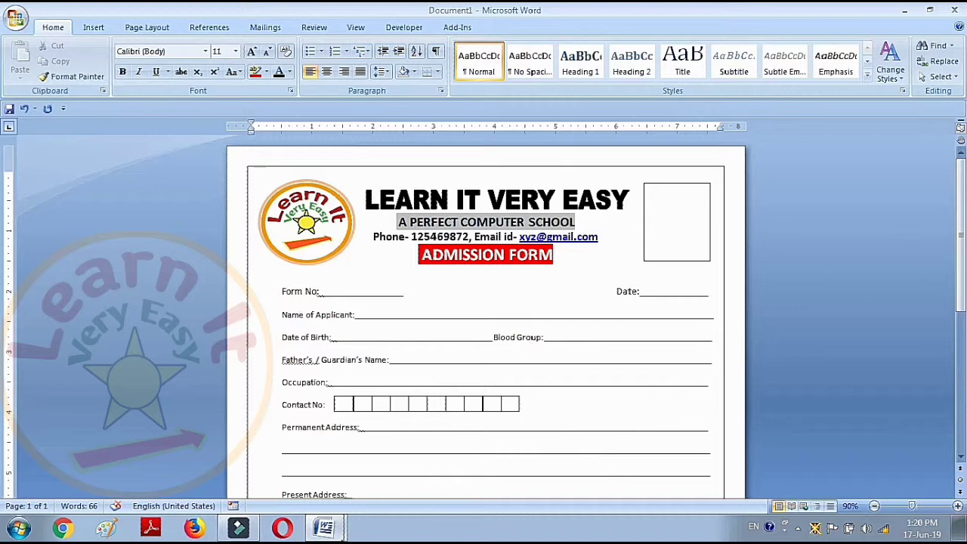
pyautogui.click(325, 495)
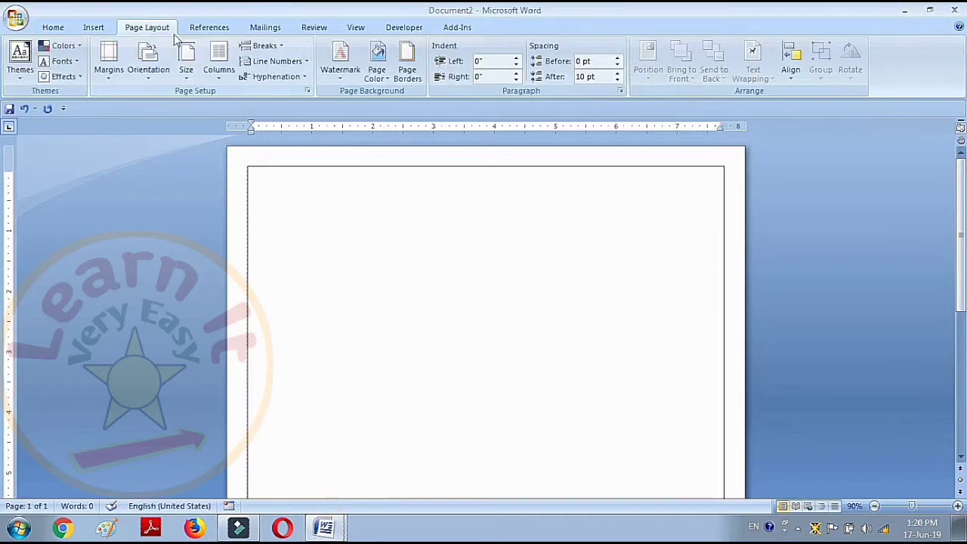
pyautogui.click(92, 27)
# Step: Insert a slanted block-letter WordArt heading reading 'LEARN IT VERY EASY'
pyautogui.click(627, 76)
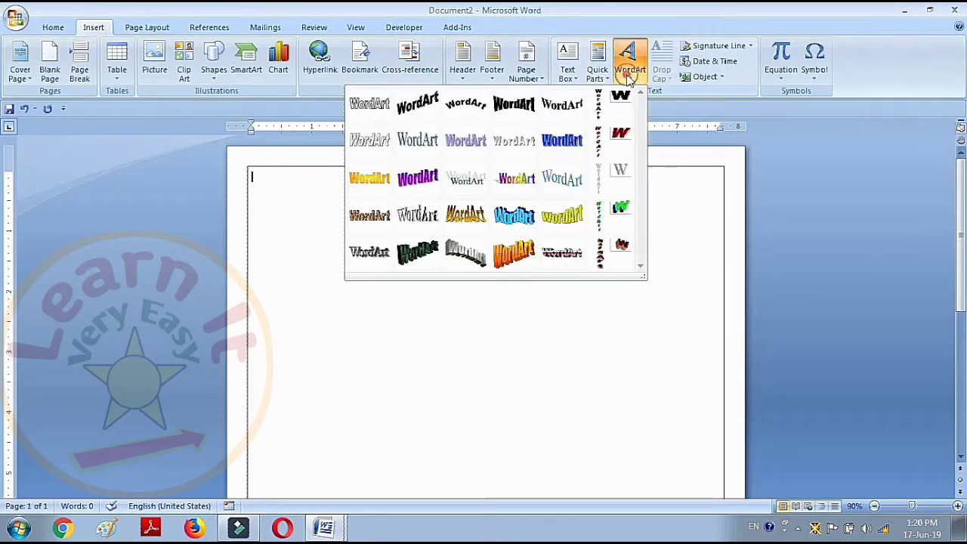
pyautogui.click(417, 104)
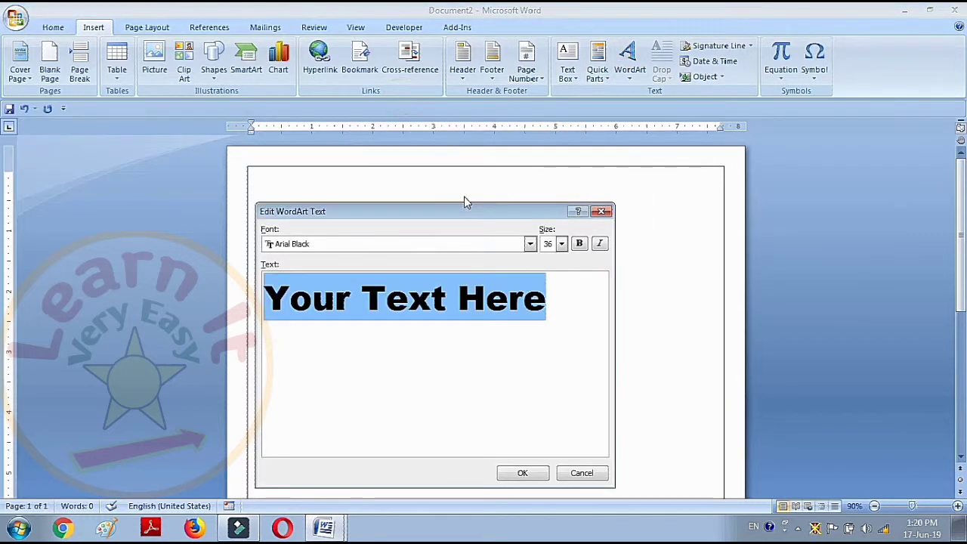
pyautogui.write('LEEARN')
pyautogui.press('BackSpace')
pyautogui.press('BackSpace')
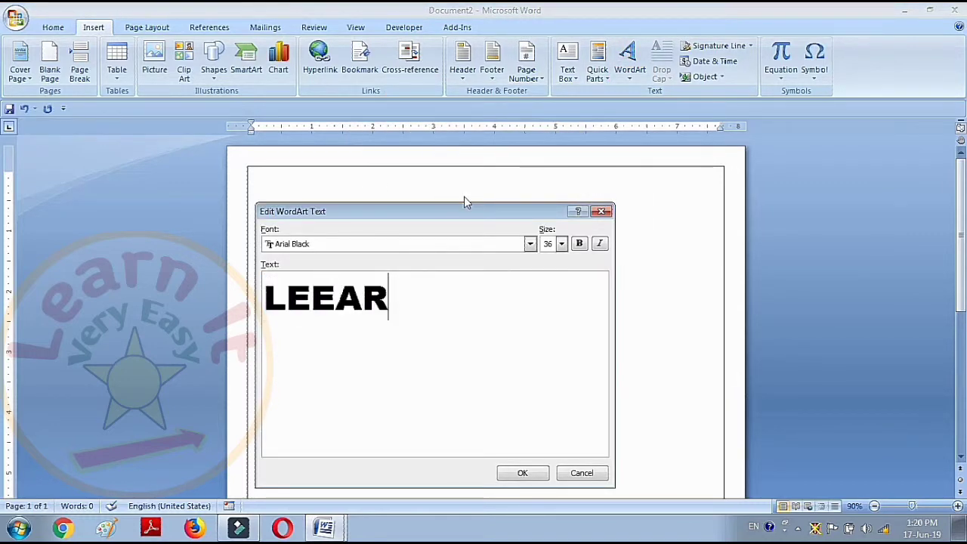
pyautogui.press('BackSpace')
pyautogui.press('BackSpace')
pyautogui.press('BackSpace')
pyautogui.write('ARN IT V')
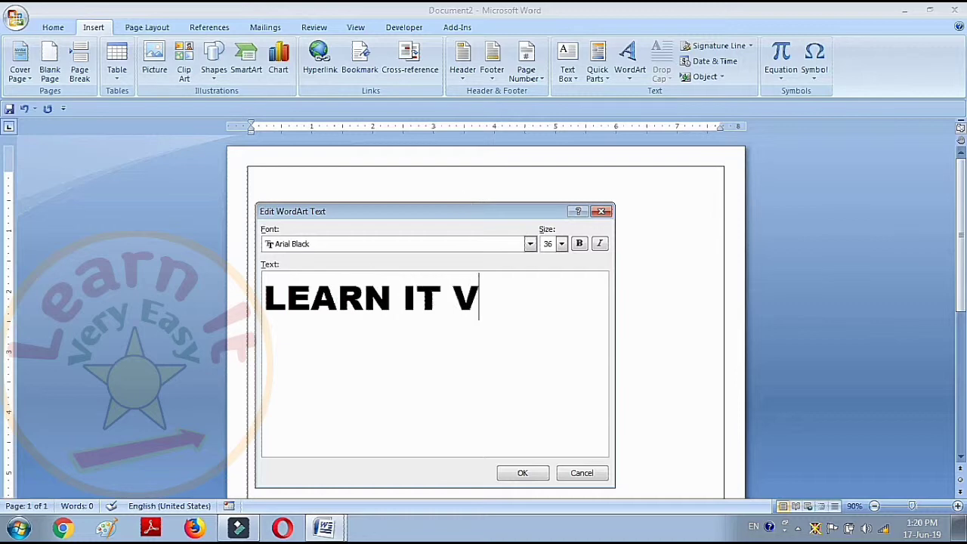
pyautogui.write('EYR E')
pyautogui.press('BackSpace')
pyautogui.press('BackSpace')
pyautogui.press('BackSpace')
pyautogui.press('BackSpace')
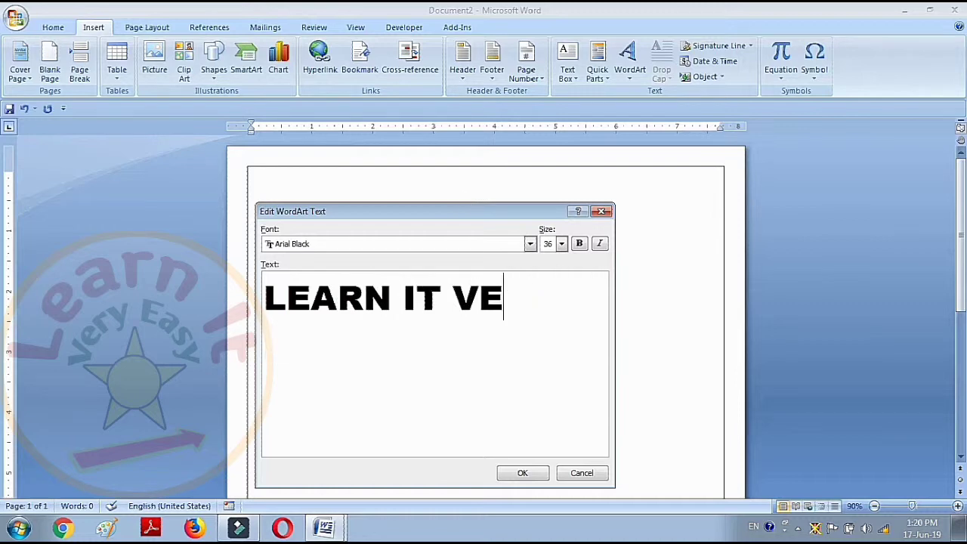
pyautogui.write('RY EASY')
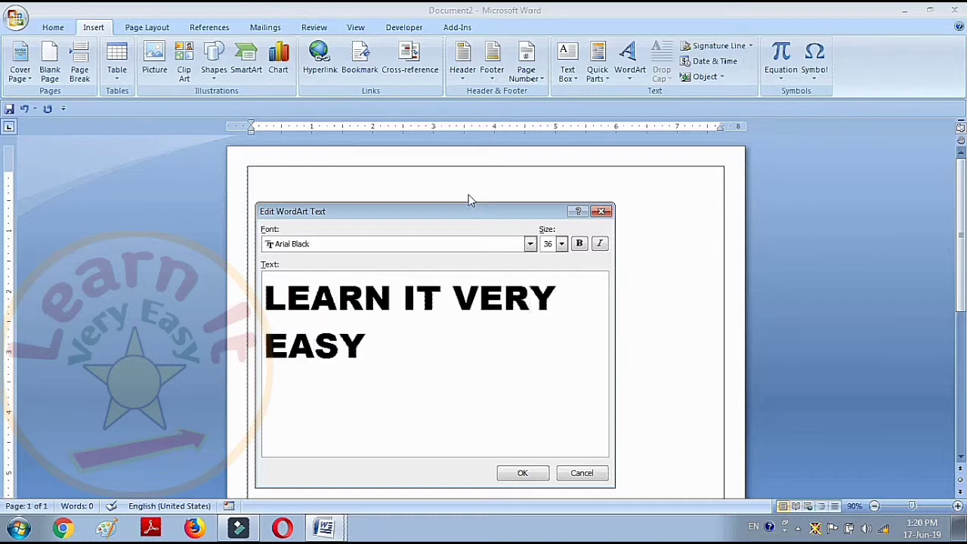
pyautogui.click(512, 474)
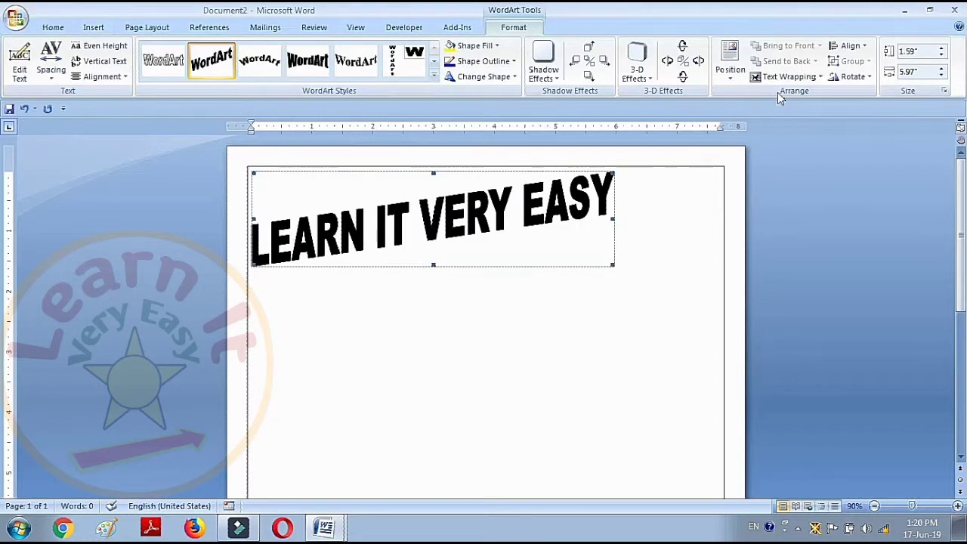
# Step: Float the WordArt in front of text, straighten it, resize to 0.39" by 3.93" and centre it
pyautogui.click(786, 76)
pyautogui.click(755, 156)
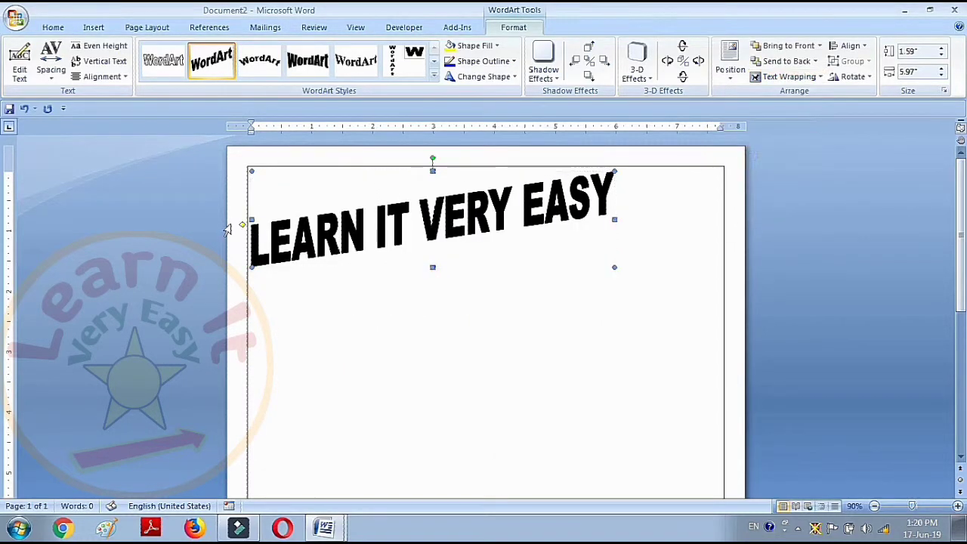
pyautogui.moveTo(242, 227); pyautogui.dragTo(242, 171)
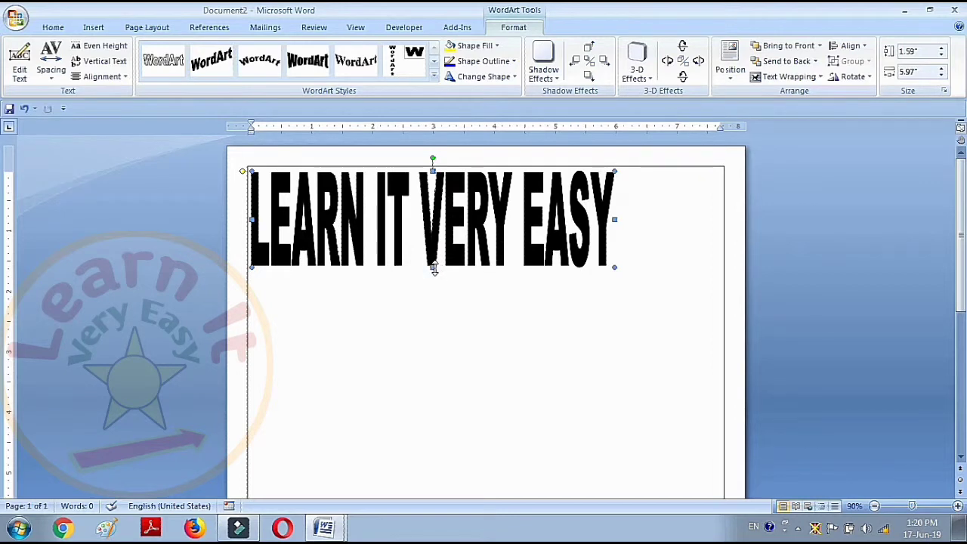
pyautogui.moveTo(433, 268); pyautogui.dragTo(433, 203)
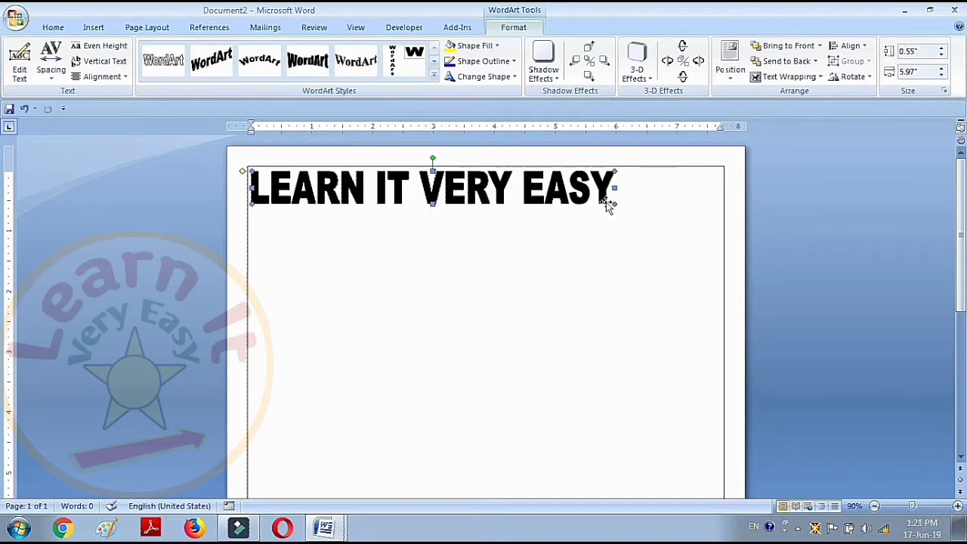
pyautogui.moveTo(616, 202); pyautogui.dragTo(492, 207)
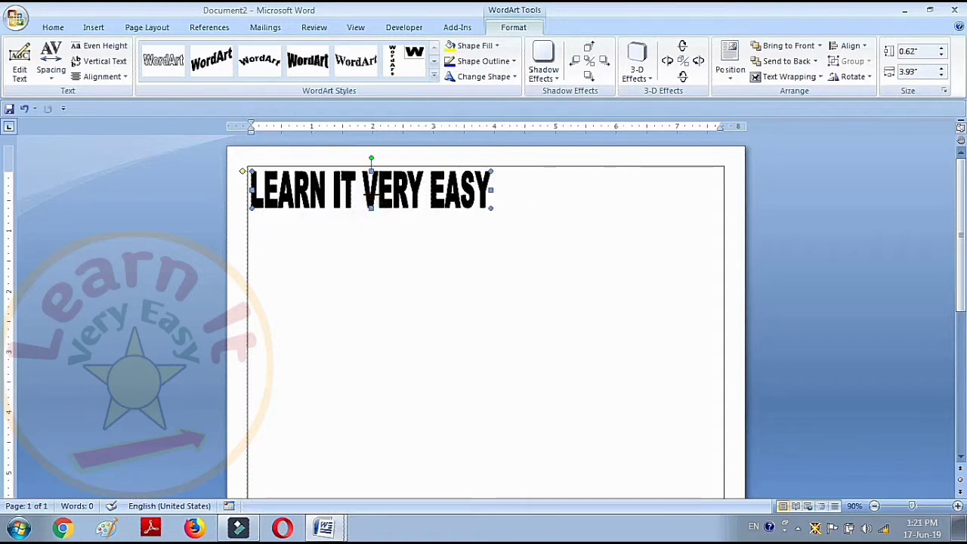
pyautogui.moveTo(370, 209)
pyautogui.mouseDown()
pyautogui.moveTo(370, 195)
pyautogui.moveTo(496, 201)
pyautogui.mouseUp()
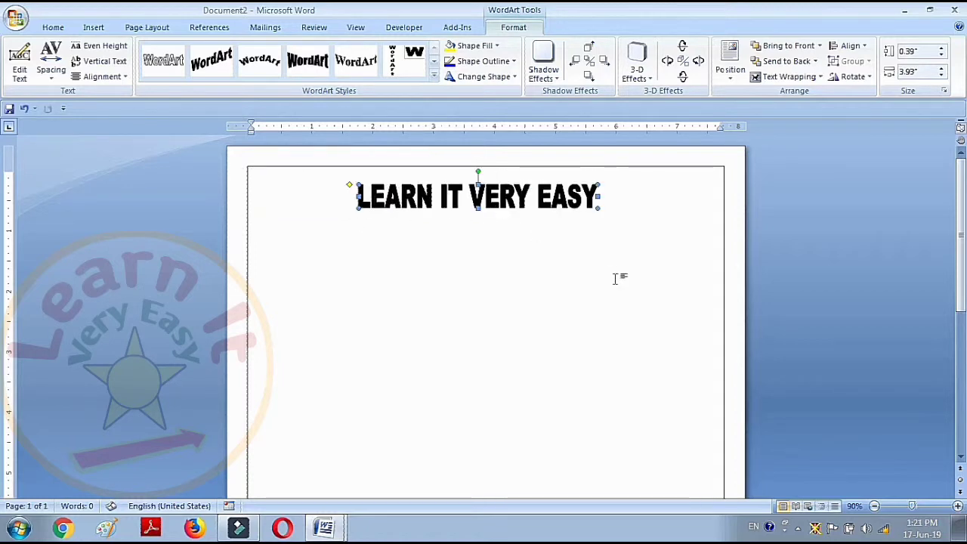
pyautogui.press('Right')
pyautogui.press('Right')
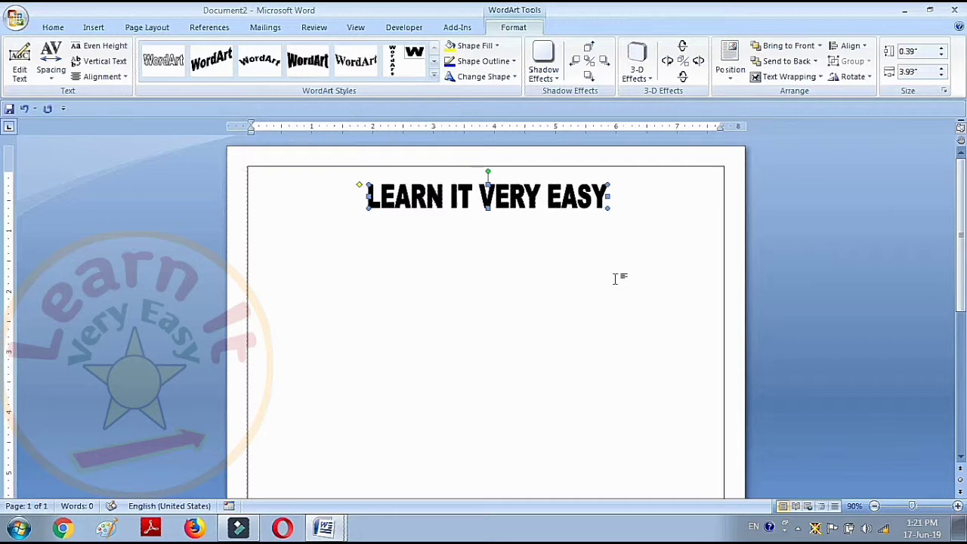
pyautogui.press('Up')
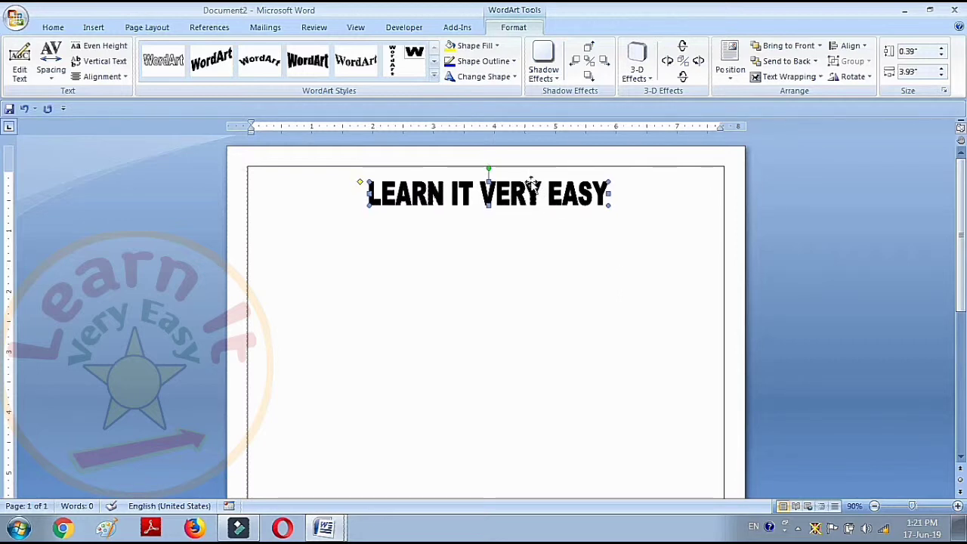
# Step: Draw a square rectangle box at the top right of the page
pyautogui.click(93, 29)
pyautogui.click(213, 64)
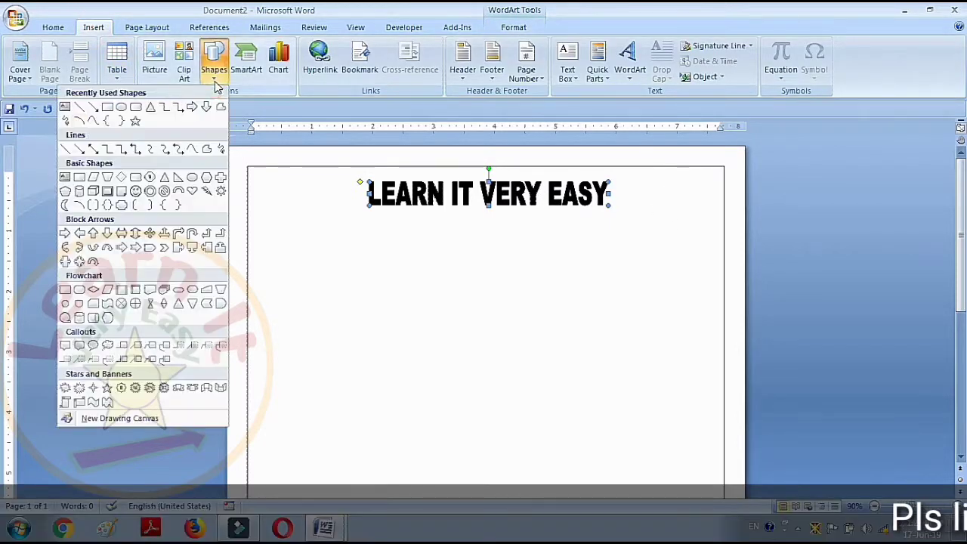
pyautogui.click(107, 107)
pyautogui.moveTo(628, 188); pyautogui.dragTo(706, 265)
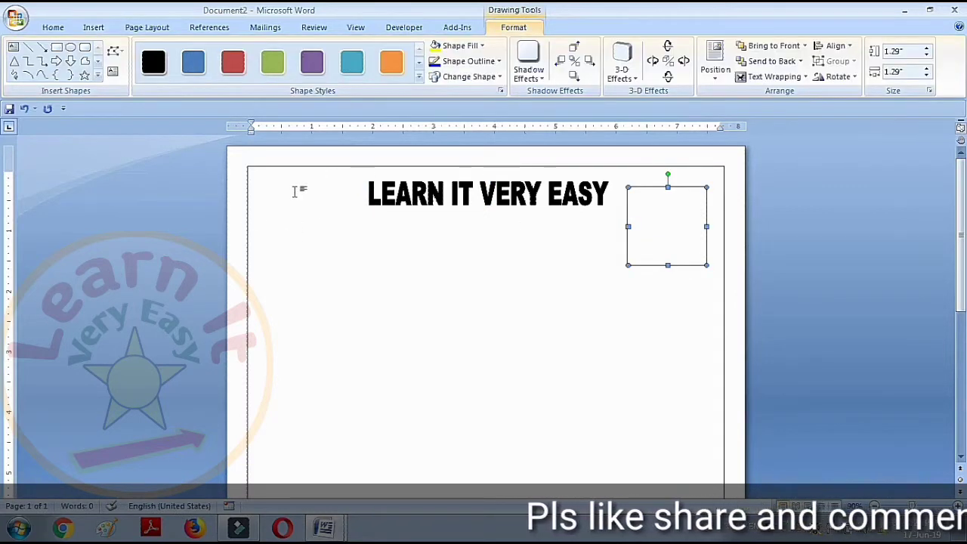
# Step: Draw an oval about 1.38" by 1.54" at the top left beside the heading
pyautogui.click(70, 47)
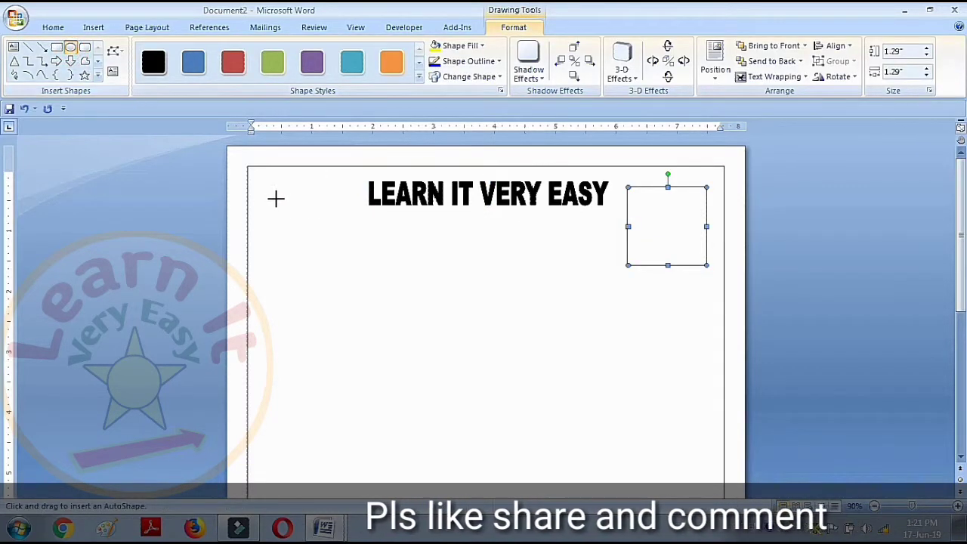
pyautogui.moveTo(268, 191); pyautogui.dragTo(352, 273)
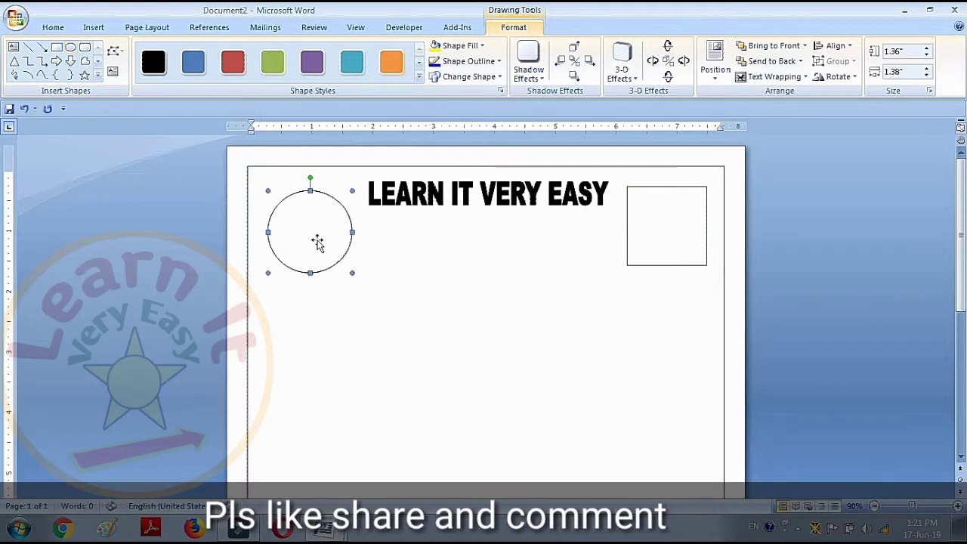
pyautogui.moveTo(318, 242); pyautogui.dragTo(312, 233)
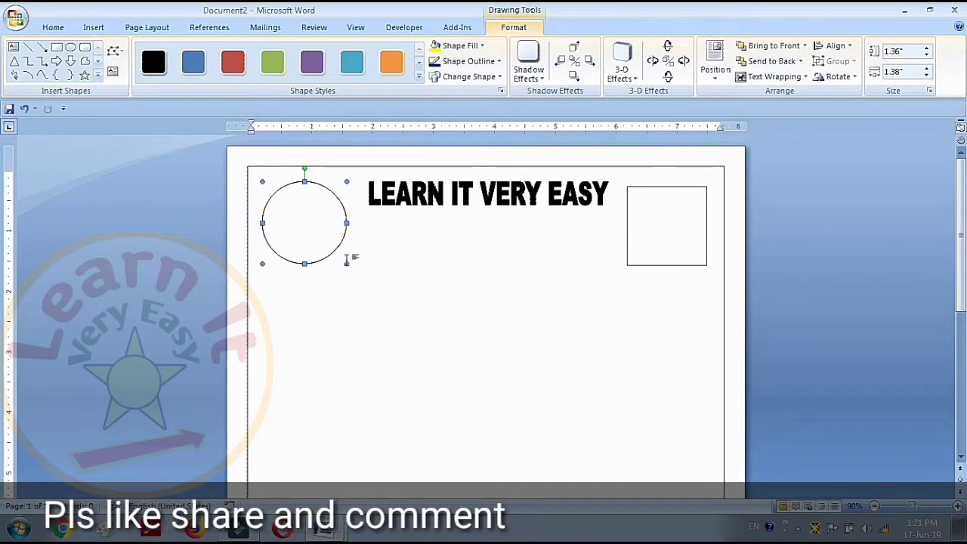
pyautogui.moveTo(346, 263); pyautogui.dragTo(355, 265)
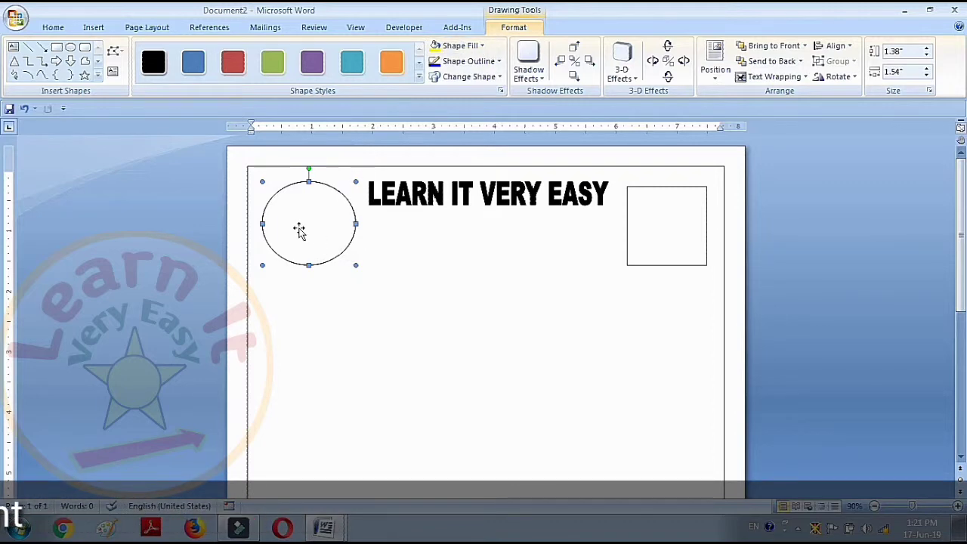
pyautogui.click(481, 45)
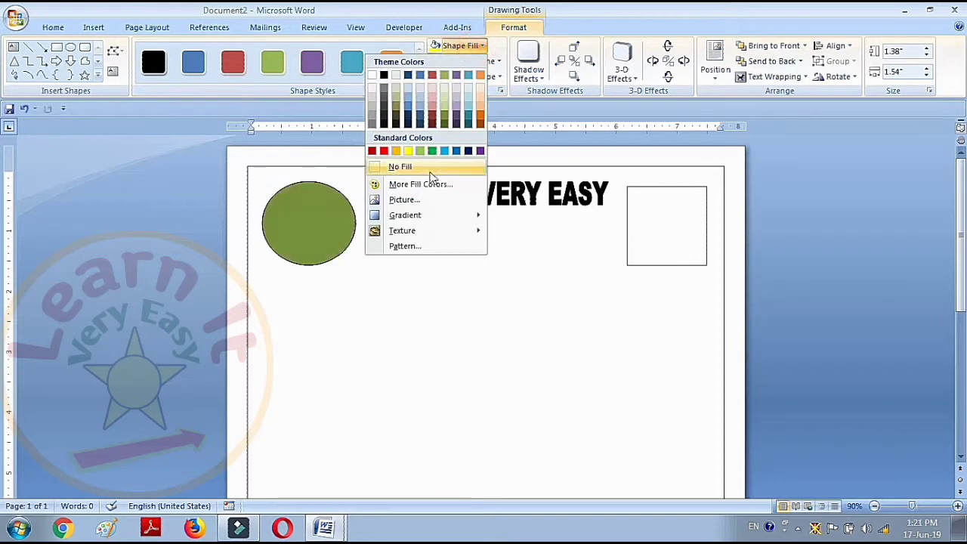
pyautogui.moveTo(404, 214)
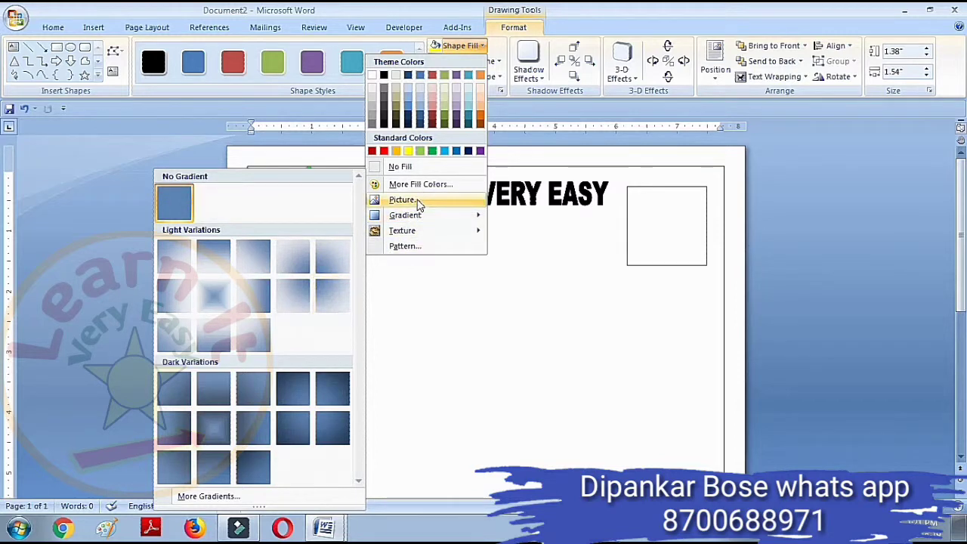
# Step: Fill the oval with the picture channel logo.jpg
pyautogui.click(412, 201)
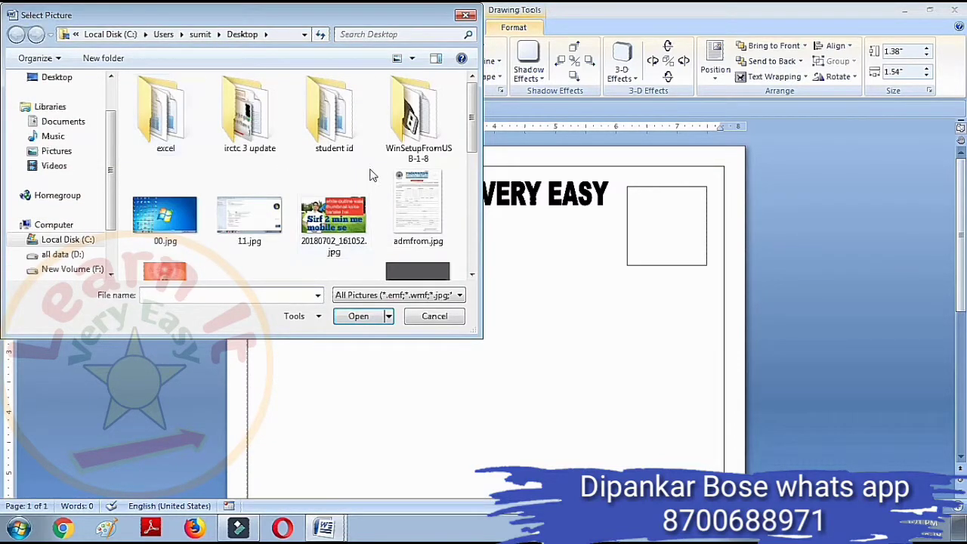
pyautogui.scroll(-3, 462, 151)
pyautogui.scroll(-3, 462, 151)
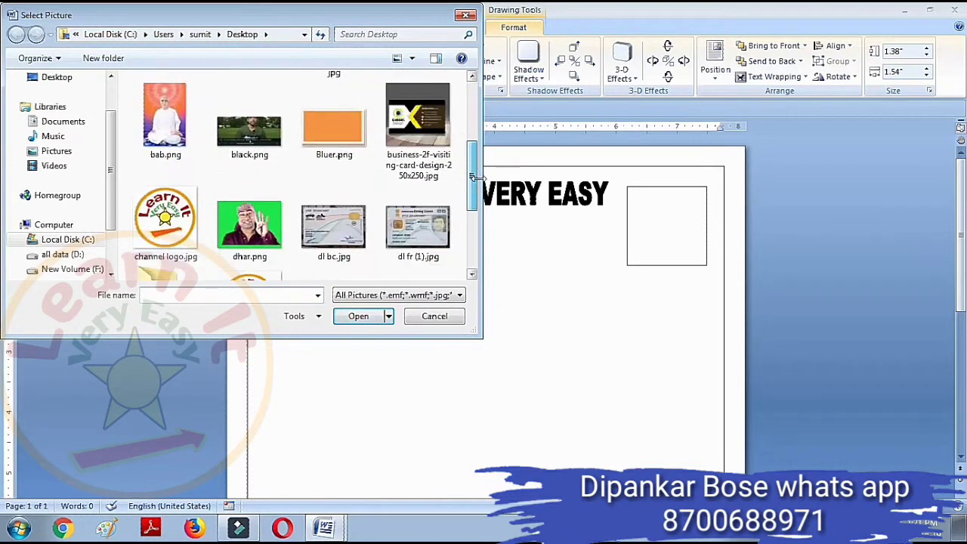
pyautogui.click(183, 236)
pyautogui.click(359, 317)
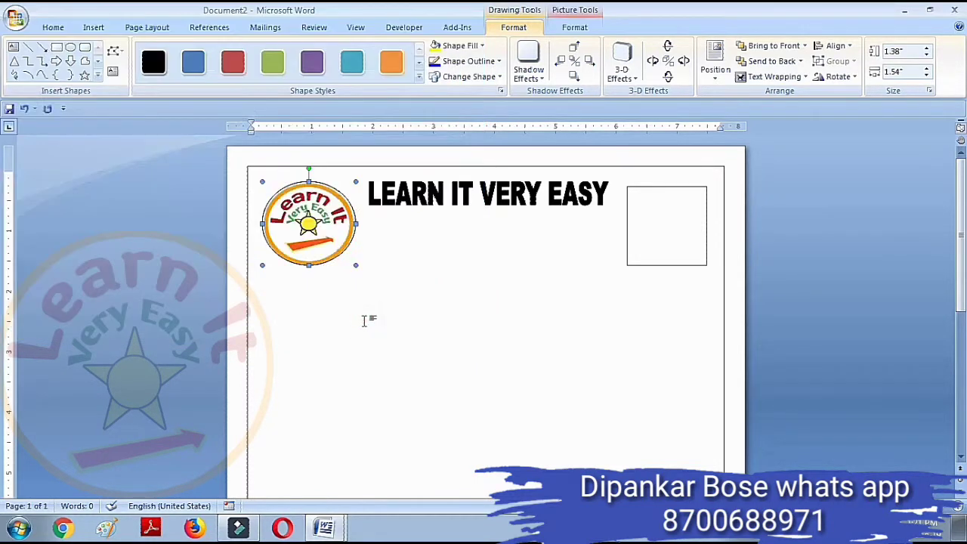
# Step: Give the logo oval an orange outline and a heavier outline weight
pyautogui.click(470, 63)
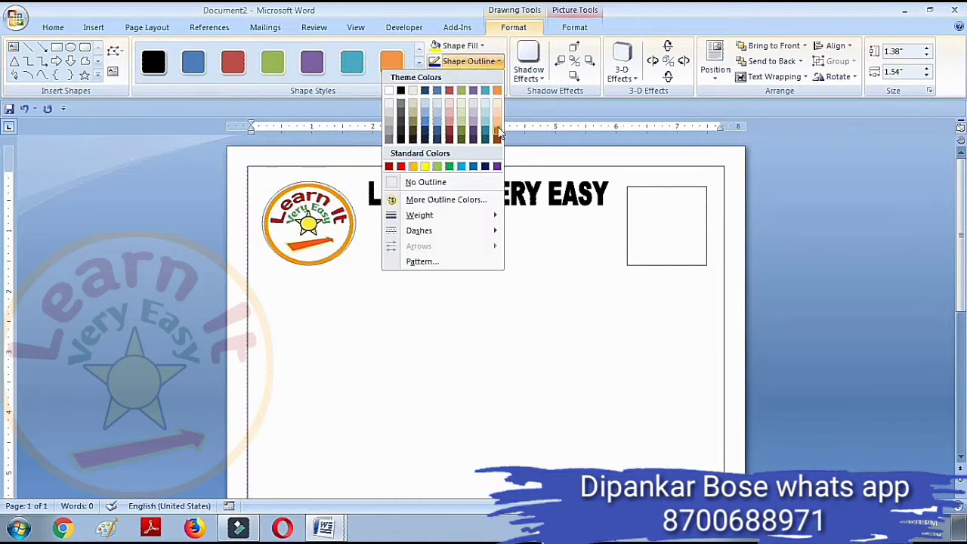
pyautogui.click(497, 132)
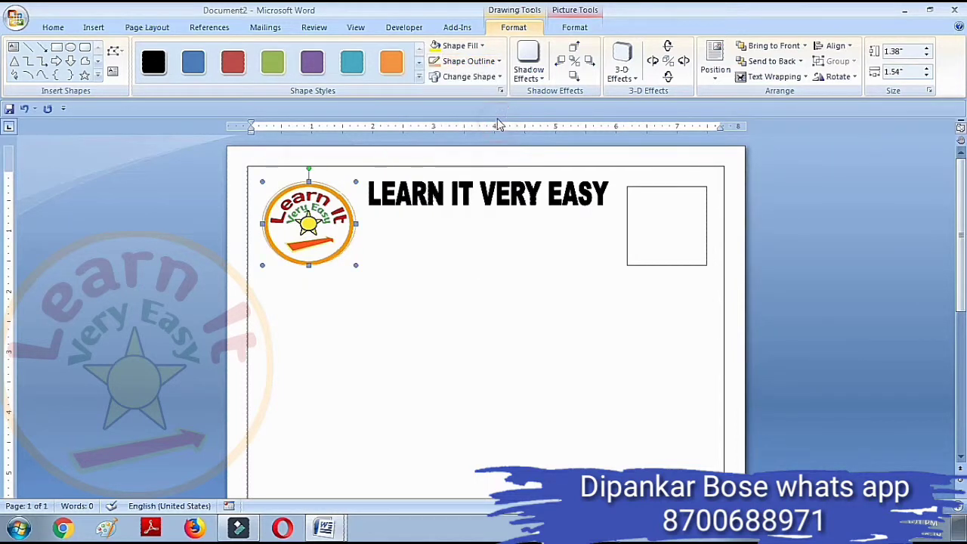
pyautogui.click(492, 58)
pyautogui.moveTo(420, 215)
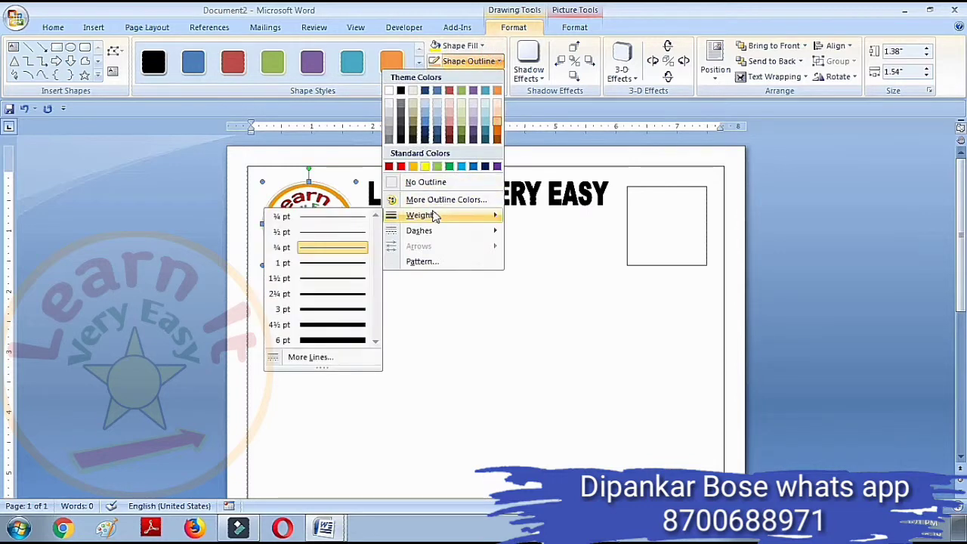
pyautogui.click(358, 279)
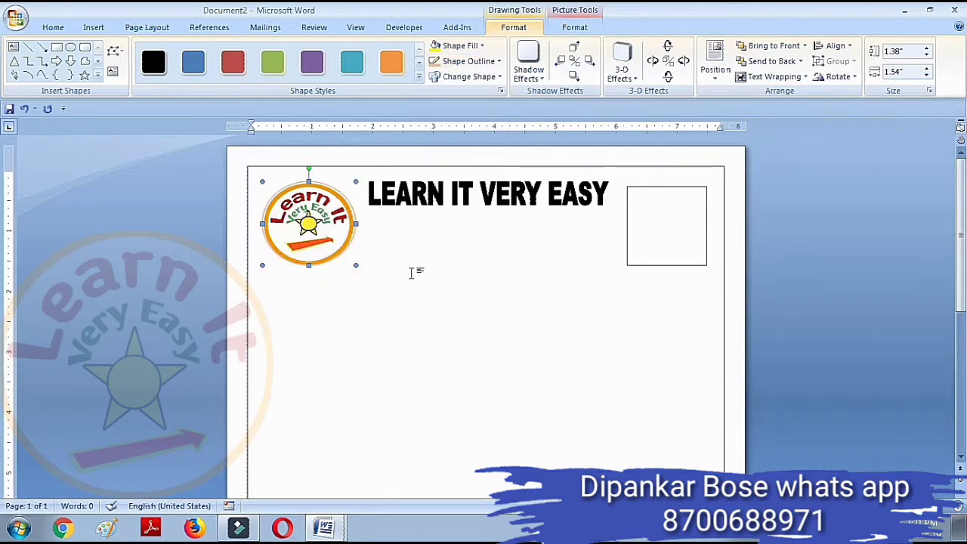
# Step: Check the photo box, then adjust the blank lines at the top of the page below the header
pyautogui.click(671, 223)
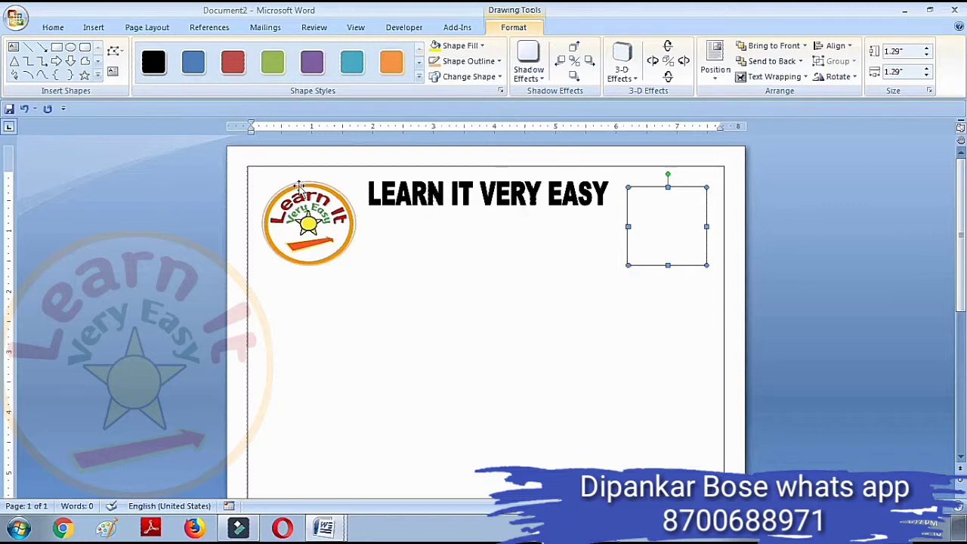
pyautogui.click(273, 182)
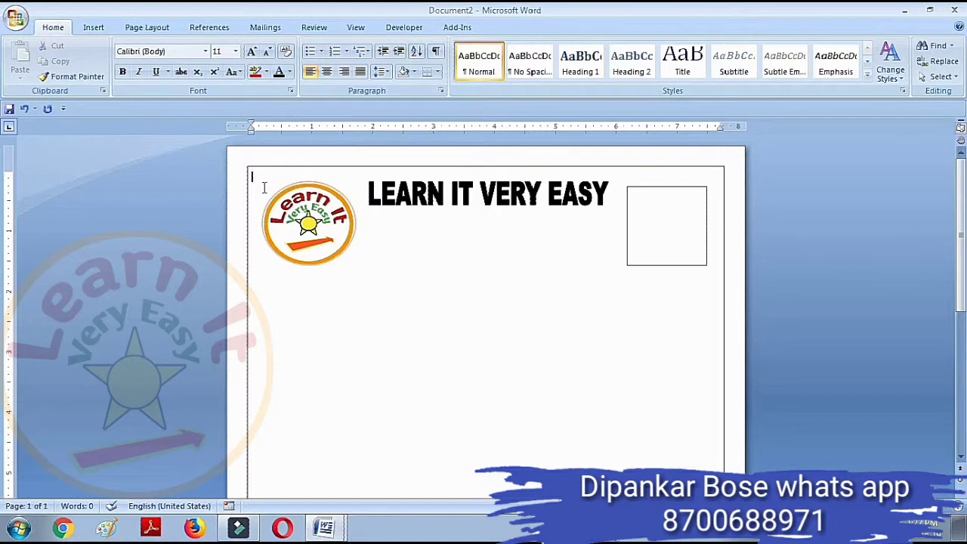
pyautogui.press('Return')
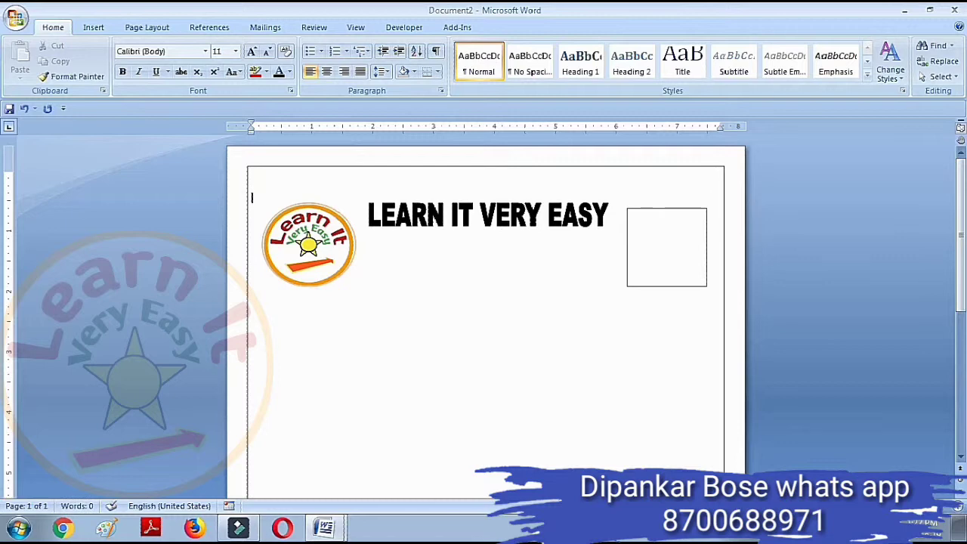
pyautogui.press('Return')
pyautogui.press('BackSpace')
pyautogui.press('BackSpace')
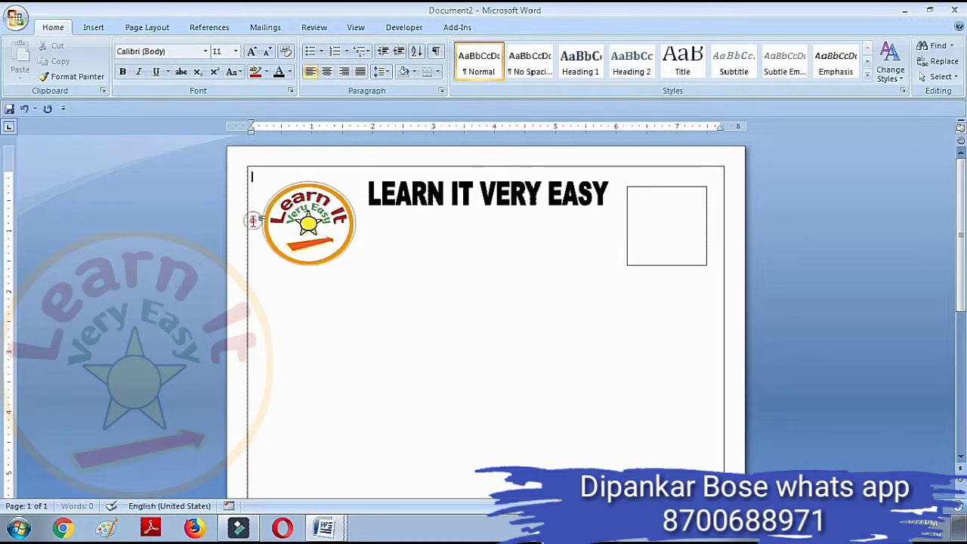
pyautogui.click(253, 220)
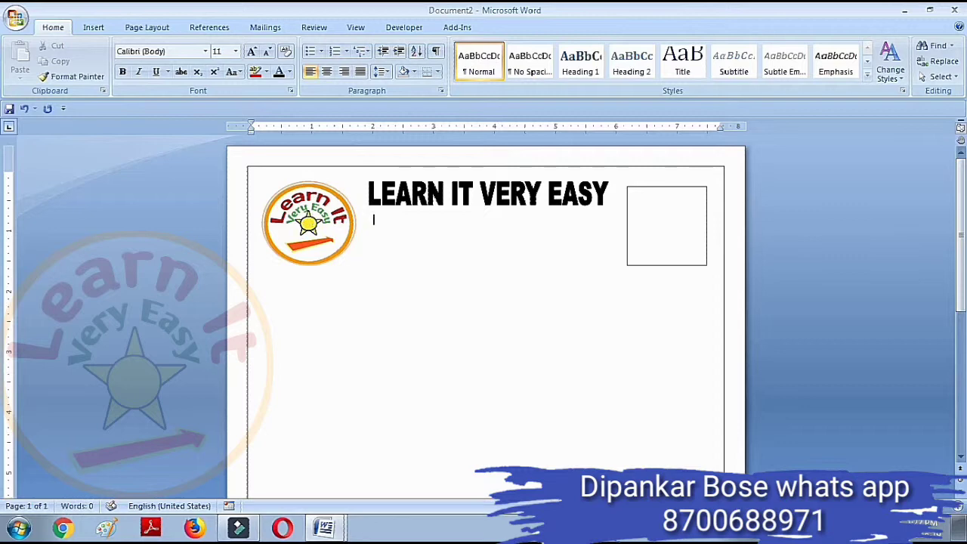
# Step: Type the centred subtitle 'A PERFECT COMPUTER SCHOOL' below the heading
pyautogui.press('Tab')
pyautogui.hotkey('ctrl', 'e')
pyautogui.write('A PERFECT')
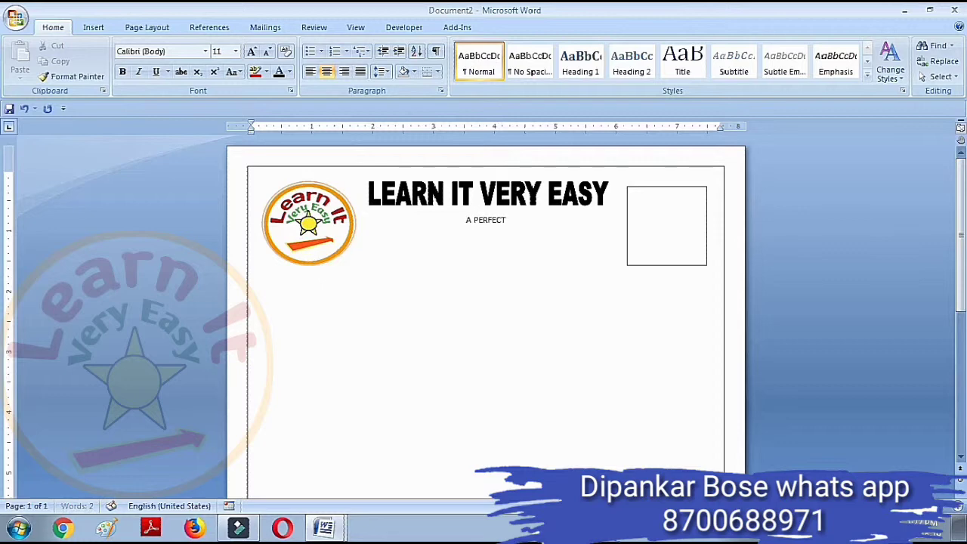
pyautogui.write(' COMPUTER SC')
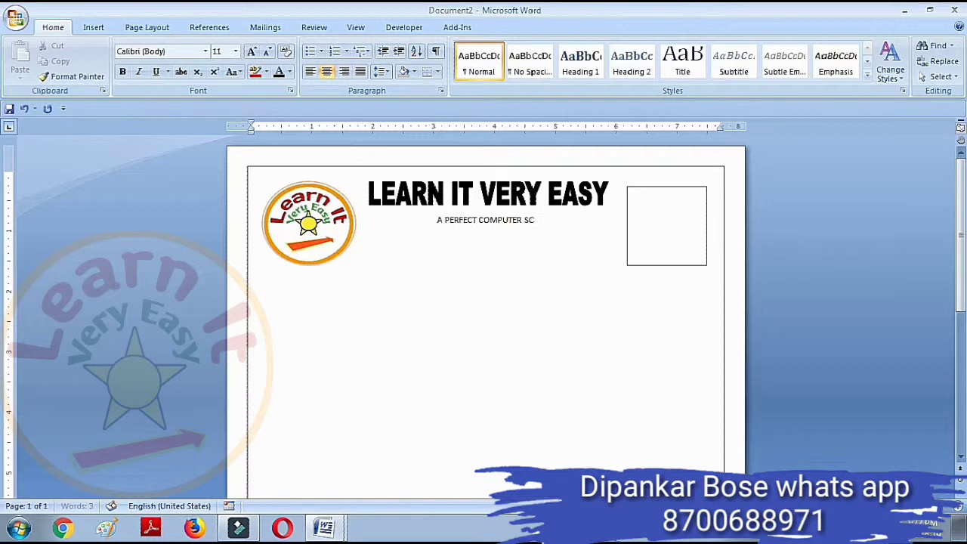
pyautogui.write('HOOL')
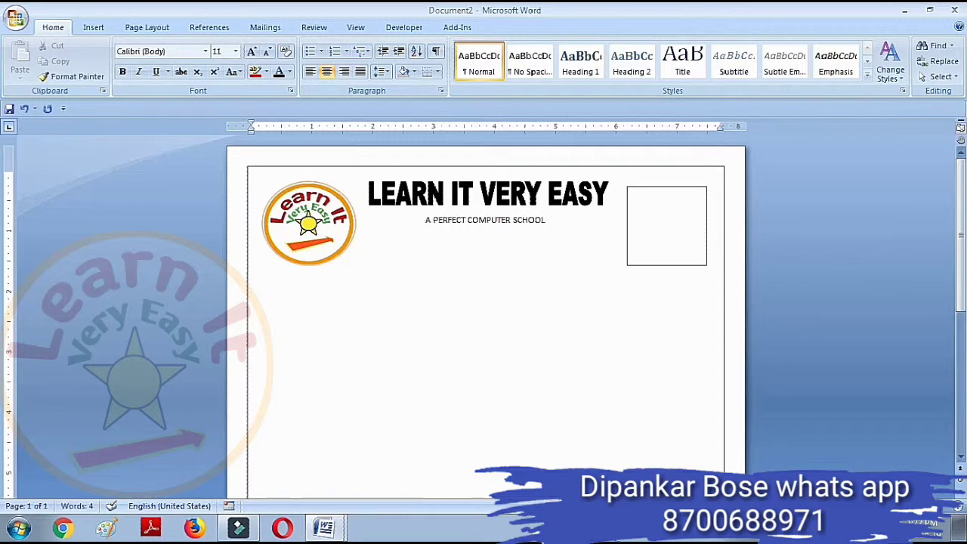
# Step: Make the subtitle bold, 16 pt with gray highlight, and start a new centred line
pyautogui.moveTo(544, 220); pyautogui.dragTo(425, 220)
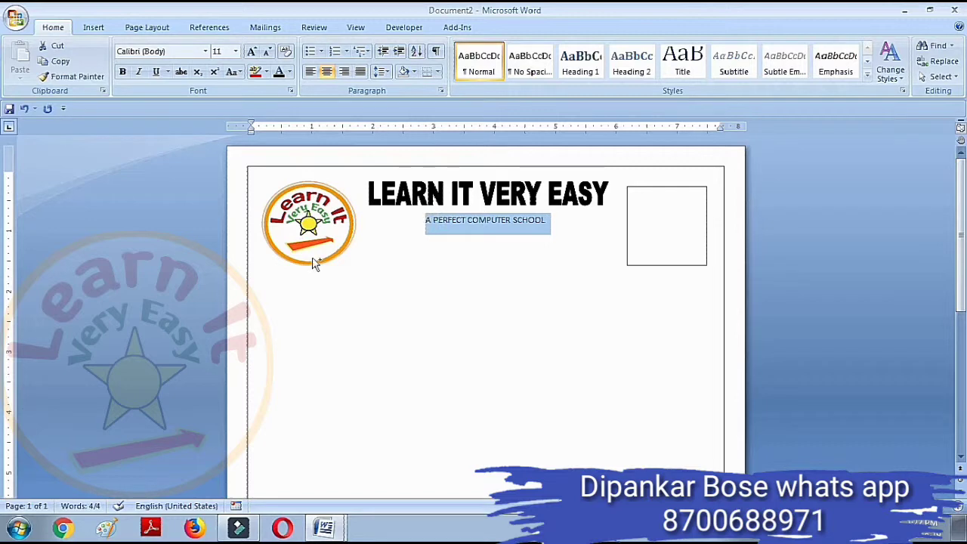
pyautogui.hotkey('ctrl', 'b')
pyautogui.hotkey('ctrl', 'shift', '.')
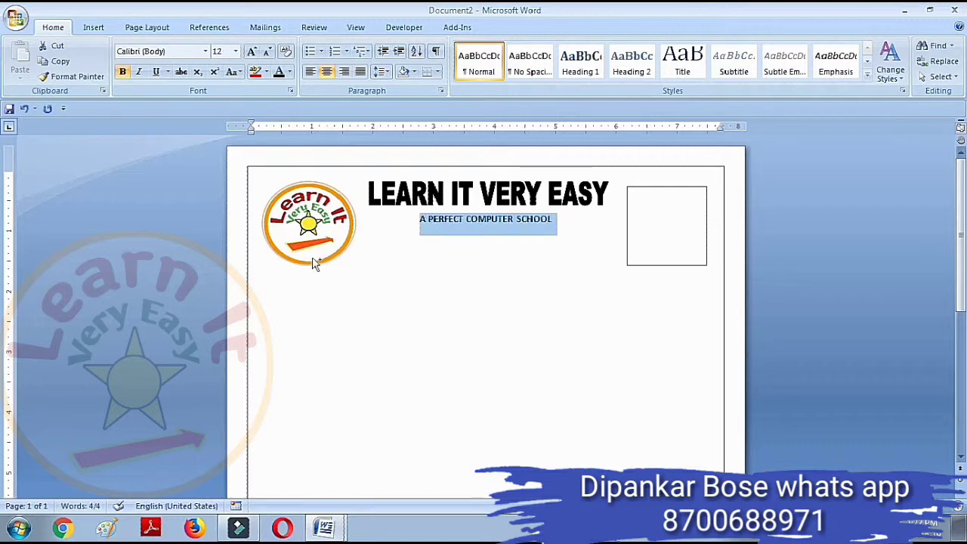
pyautogui.hotkey('ctrl', 'shift', '.')
pyautogui.hotkey('ctrl', 'shift', '.')
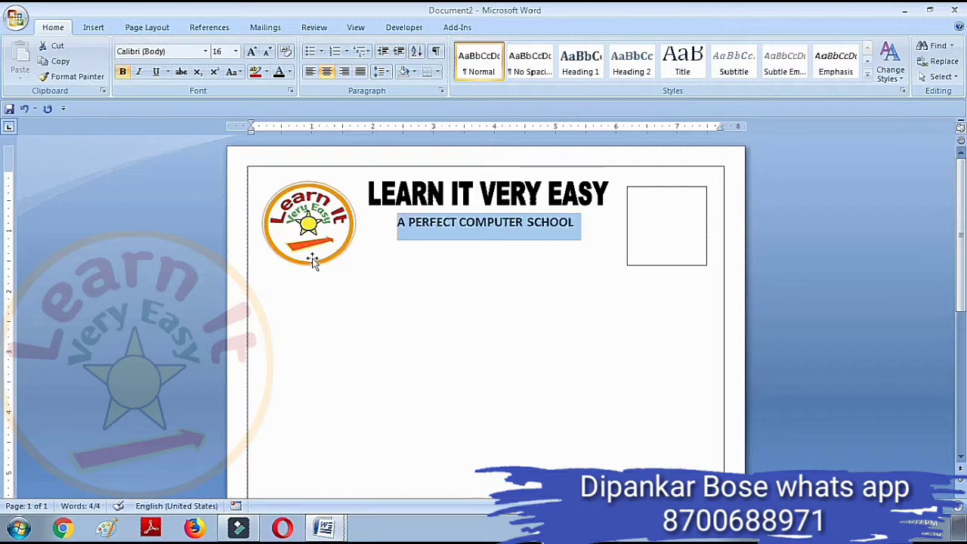
pyautogui.click(268, 72)
pyautogui.click(240, 133)
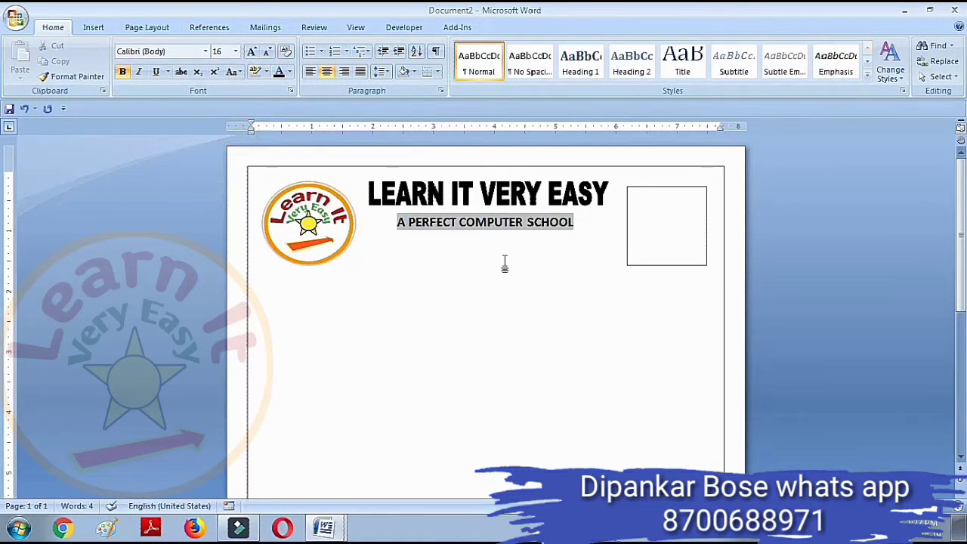
pyautogui.click(578, 224)
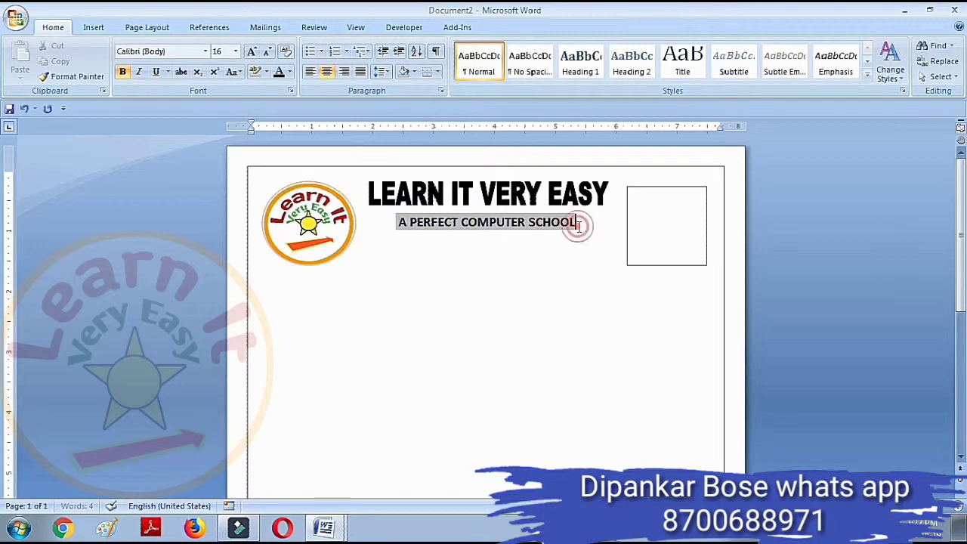
pyautogui.press('Return')
# Step: Set the new line to 12 pt with no highlighting, then switch to the Document1 form
pyautogui.write('GHGH')
pyautogui.press('BackSpace')
pyautogui.press('BackSpace')
pyautogui.press('BackSpace')
pyautogui.press('BackSpace')
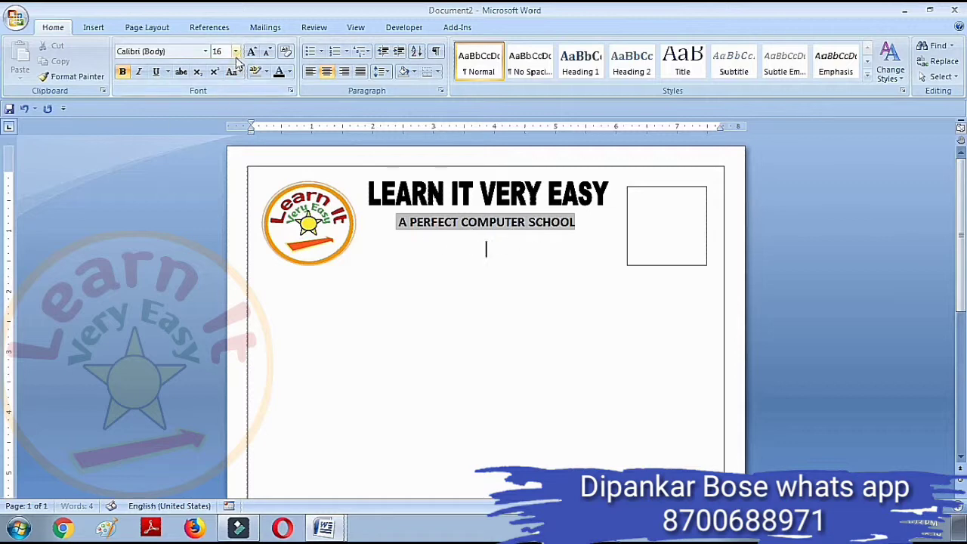
pyautogui.click(235, 51)
pyautogui.click(219, 115)
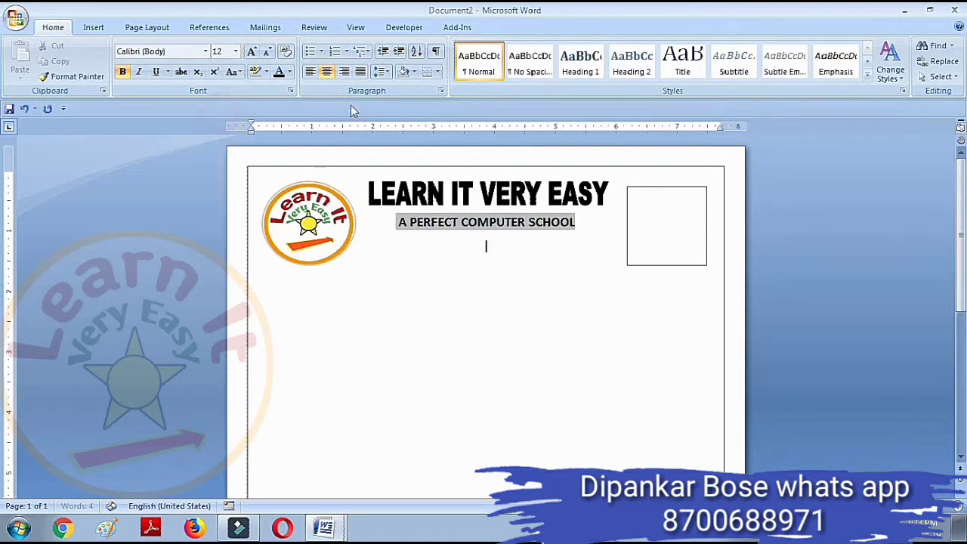
pyautogui.click(266, 72)
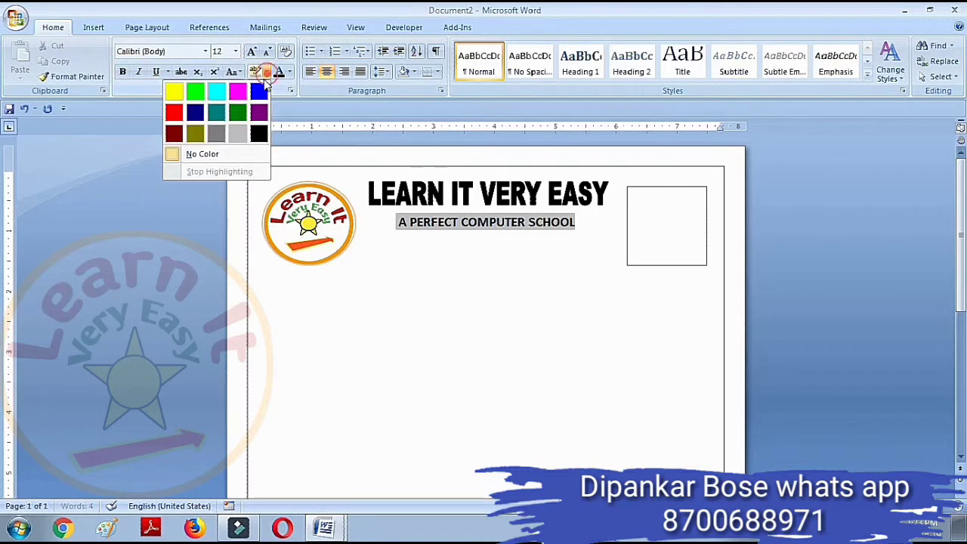
pyautogui.click(206, 153)
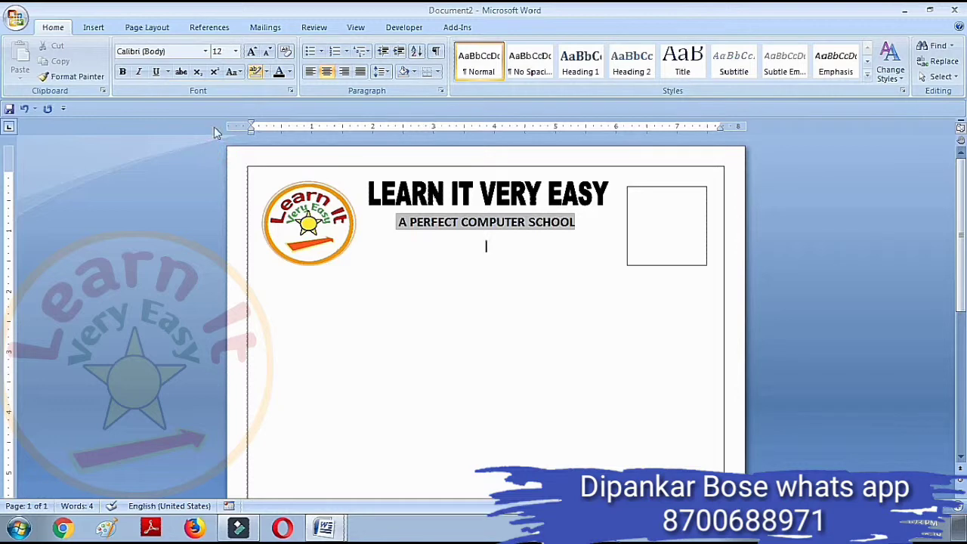
pyautogui.click(266, 71)
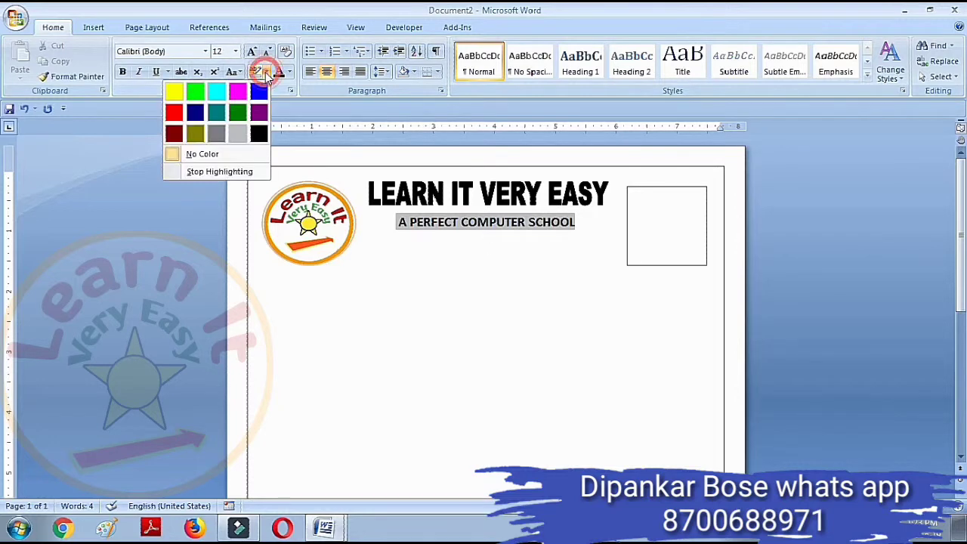
pyautogui.click(218, 173)
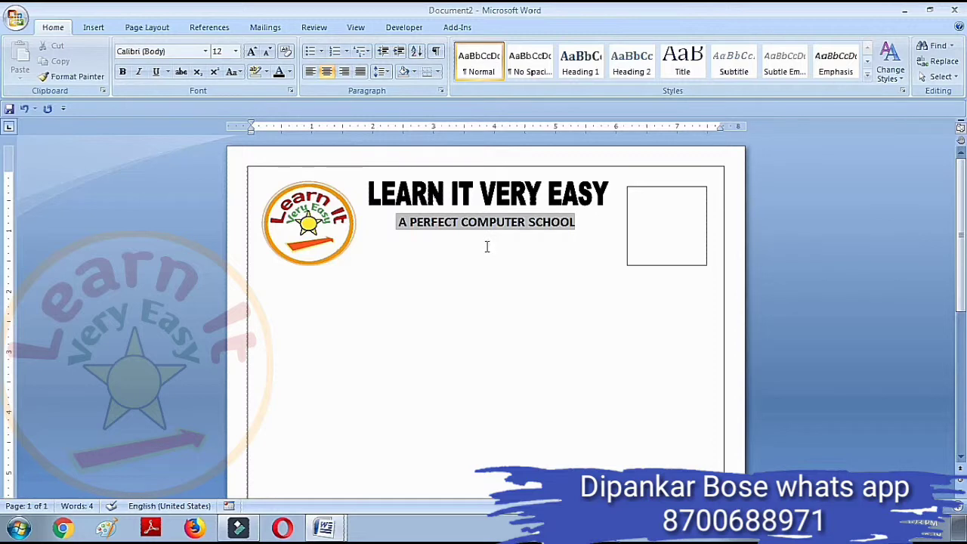
pyautogui.click(329, 490)
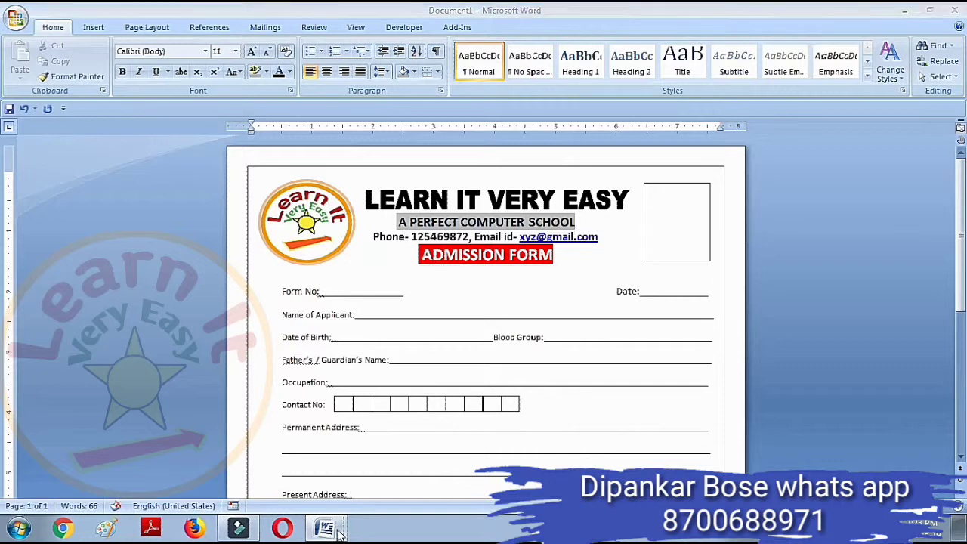
# Step: Type the school's phone number and e-mail address on a left-aligned, indented line under the subtitle
pyautogui.click(330, 500)
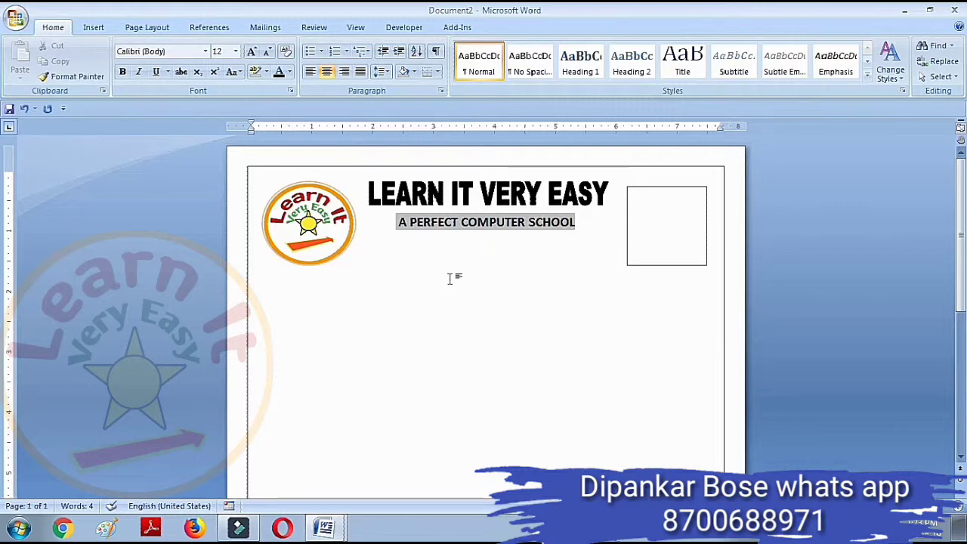
pyautogui.hotkey('ctrl', 'l')
pyautogui.press('Tab')
pyautogui.press('Tab')
pyautogui.write('pHONE')
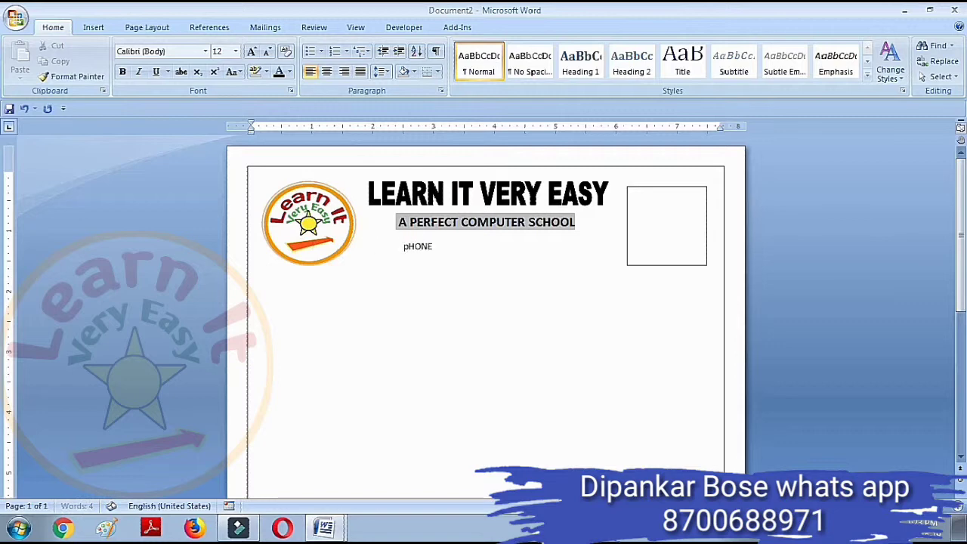
pyautogui.press('BackSpace')
pyautogui.press('BackSpace')
pyautogui.press('BackSpace')
pyautogui.write('Phone')
pyautogui.write(' no:45')
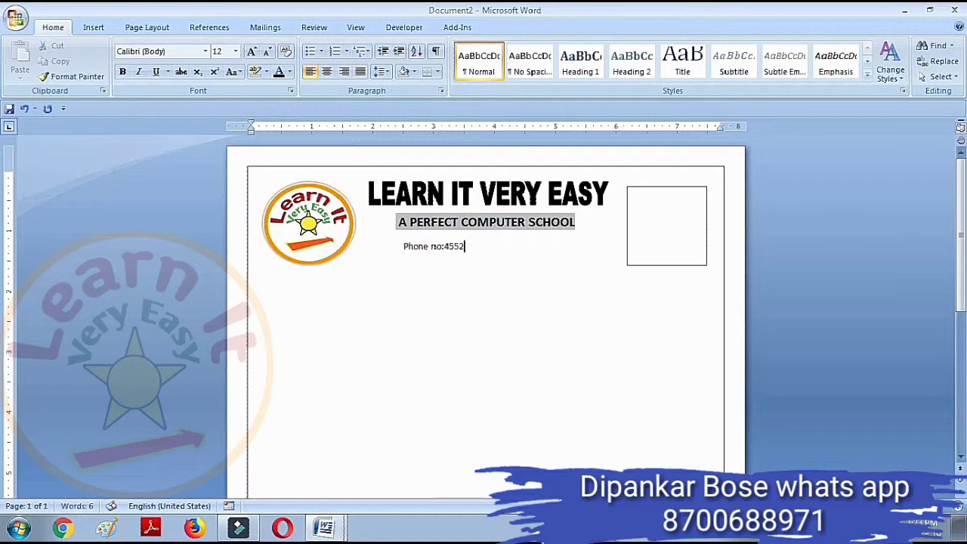
pyautogui.press('BackSpace')
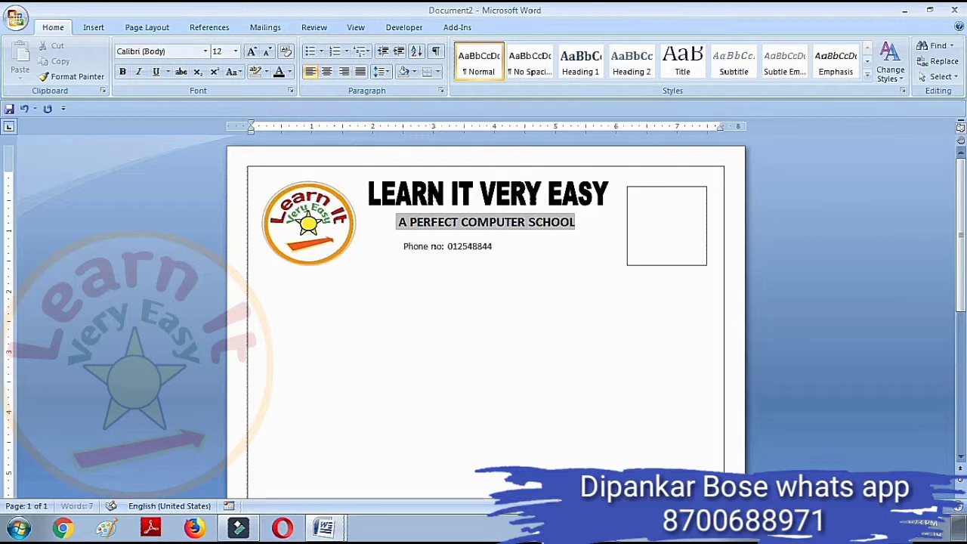
pyautogui.write(',')
pyautogui.write('j')
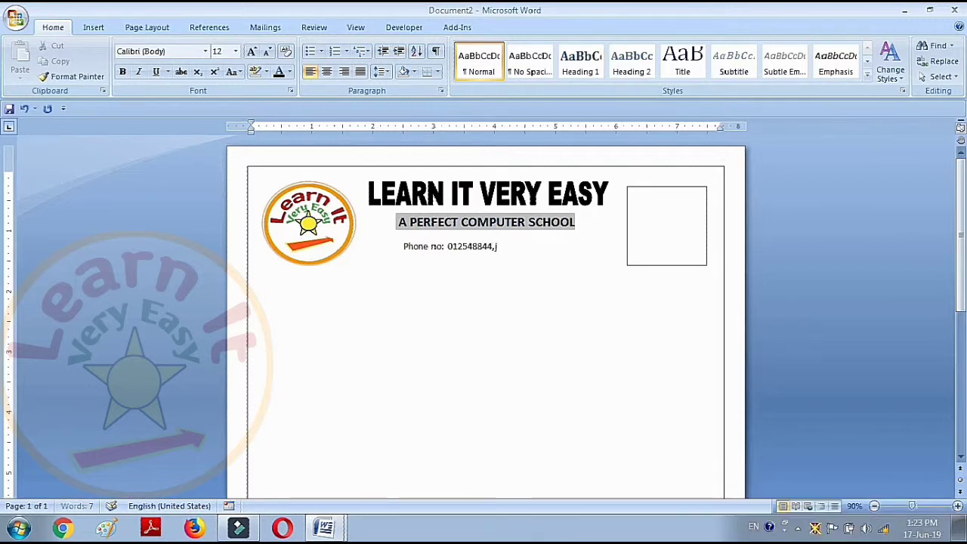
pyautogui.write('ail')
pyautogui.write('Id')
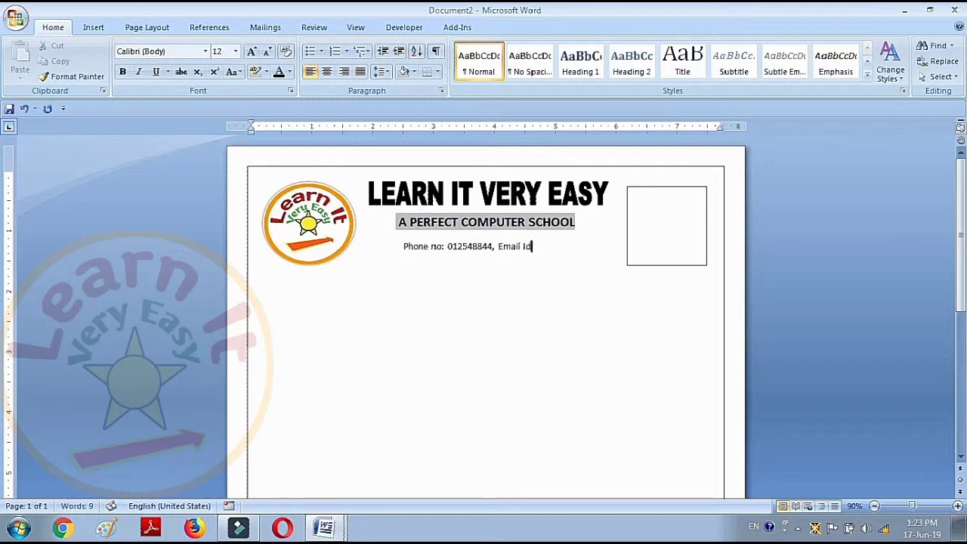
pyautogui.write(' :')
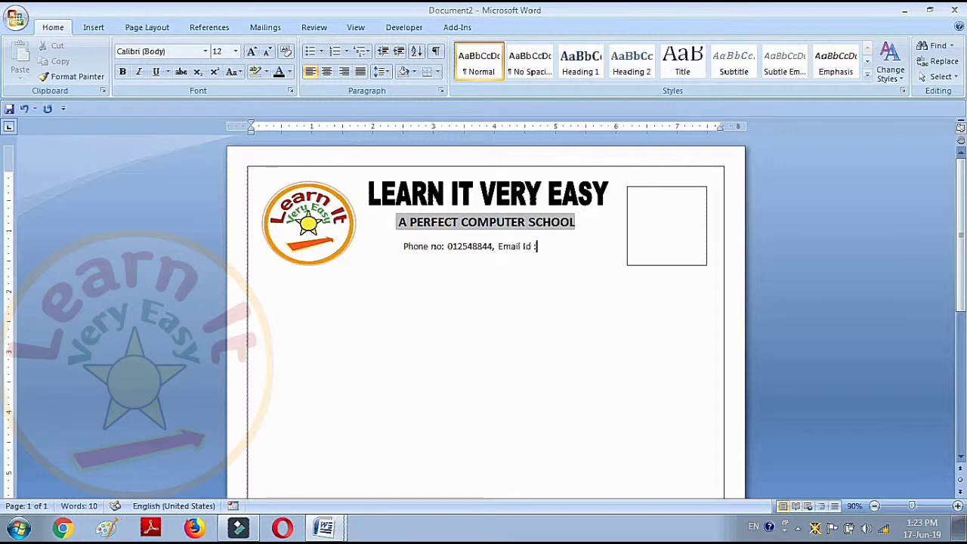
pyautogui.write(' xyz')
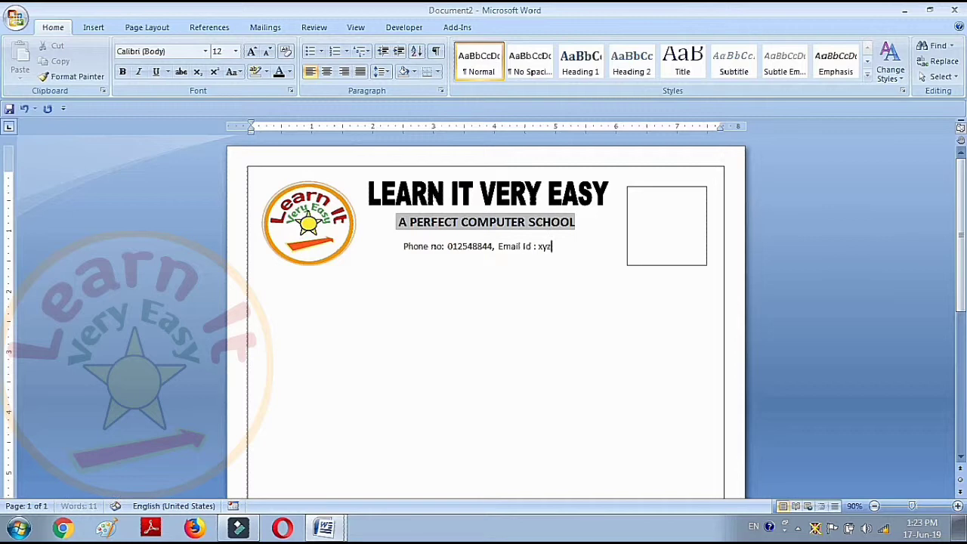
pyautogui.write('@g')
pyautogui.write('mail.com')
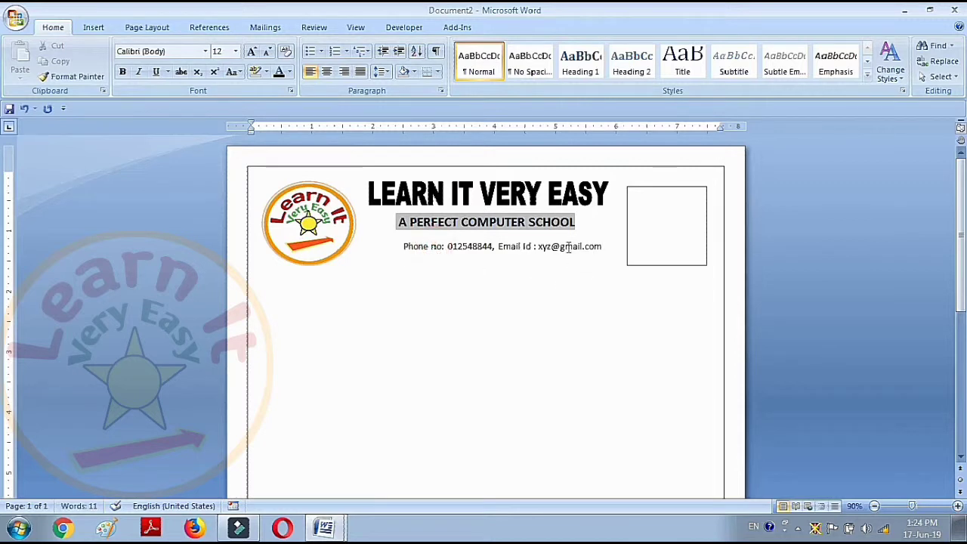
# Step: Centre the contact line and start a new line below it
pyautogui.hotkey('ctrl', 'e')
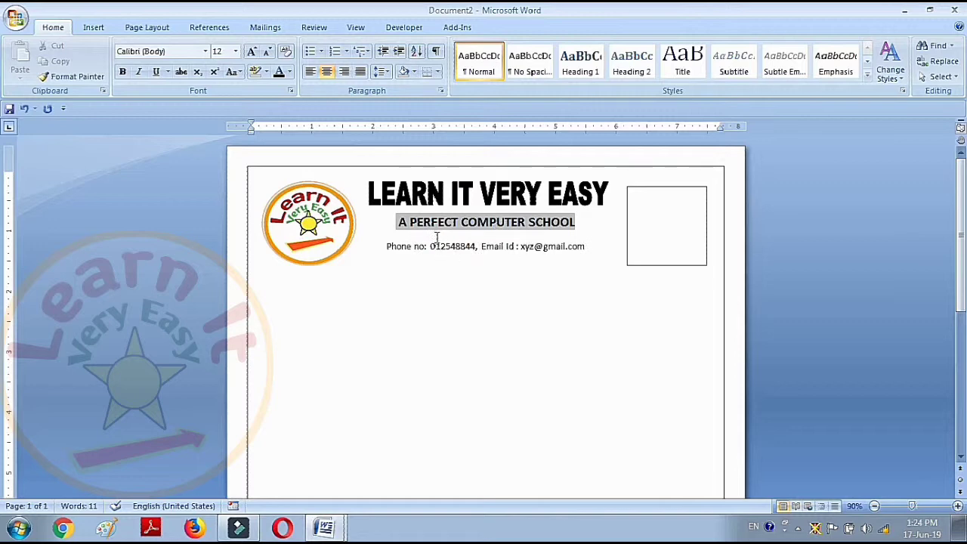
pyautogui.click(592, 249)
pyautogui.press('Return')
# Step: Type 'ADMISSION FORM' and give it a red highlight
pyautogui.write('ADMISSION')
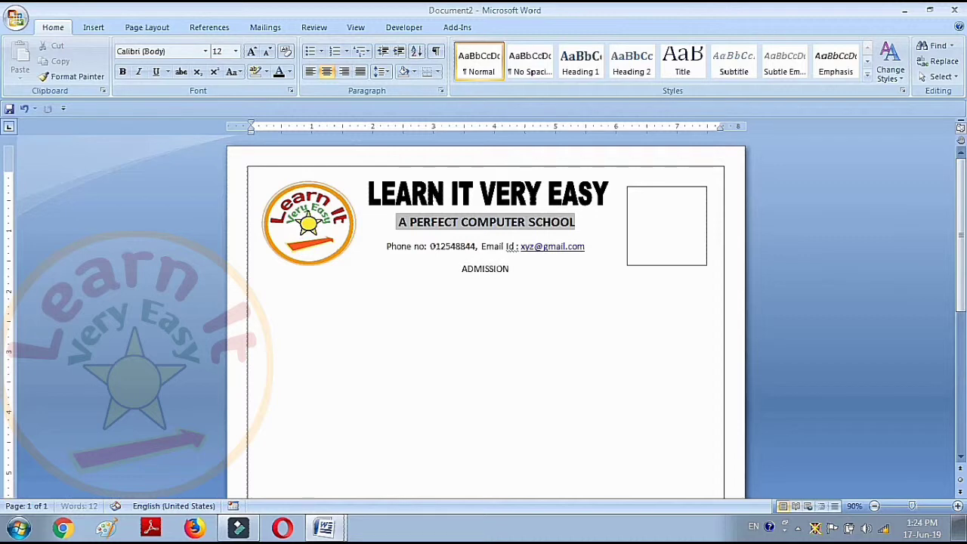
pyautogui.write(' FORM')
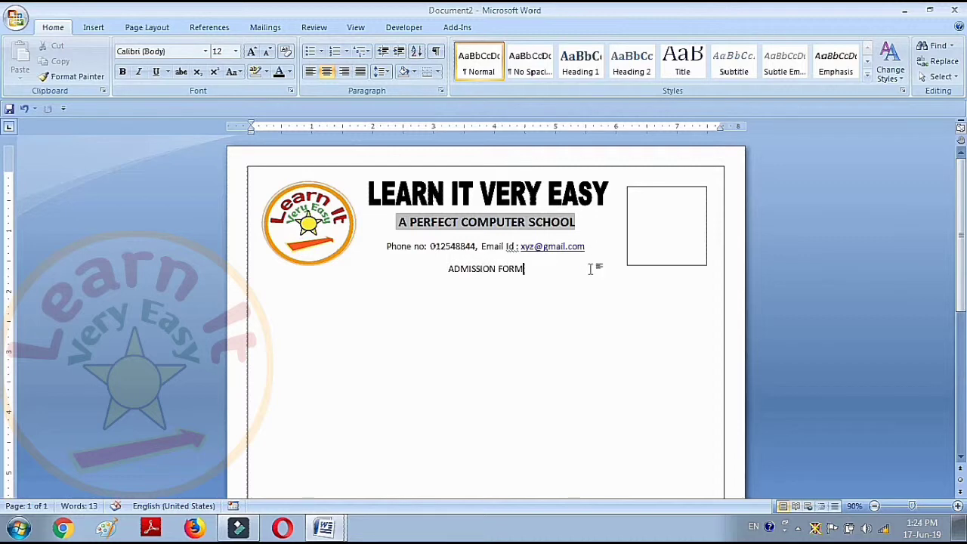
pyautogui.moveTo(527, 269); pyautogui.dragTo(466, 272)
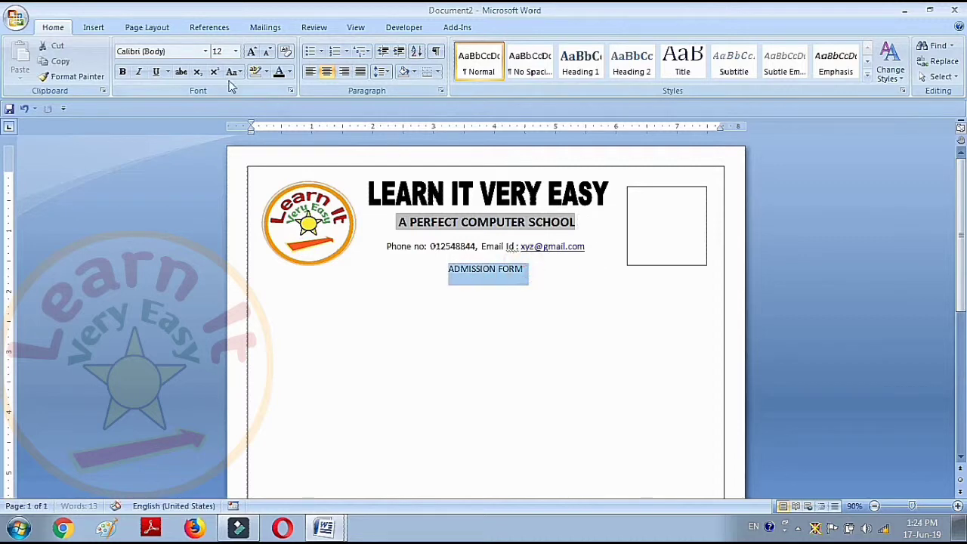
pyautogui.click(266, 72)
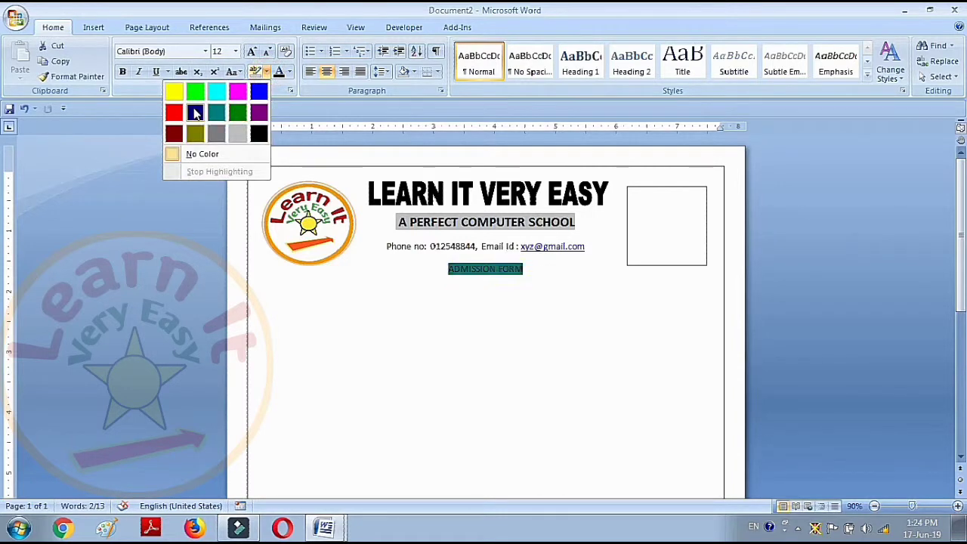
pyautogui.click(174, 112)
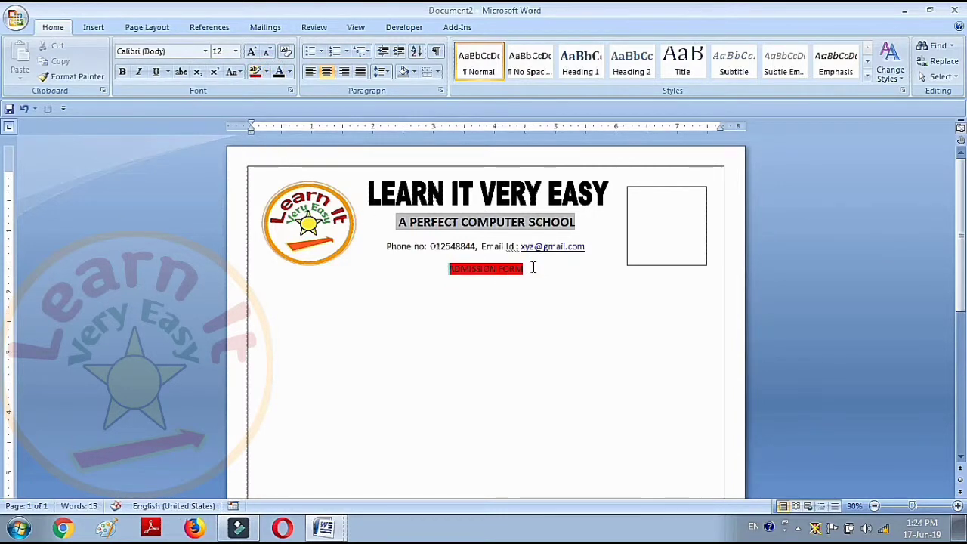
# Step: Make the ADMISSION FORM letters white, 18 pt and bold
pyautogui.moveTo(533, 268); pyautogui.dragTo(450, 272)
pyautogui.click(289, 72)
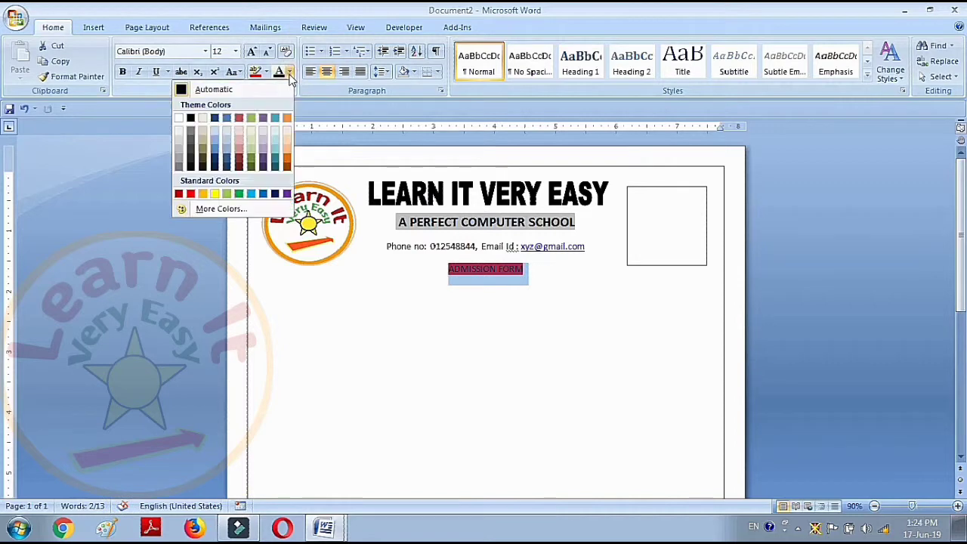
pyautogui.click(178, 118)
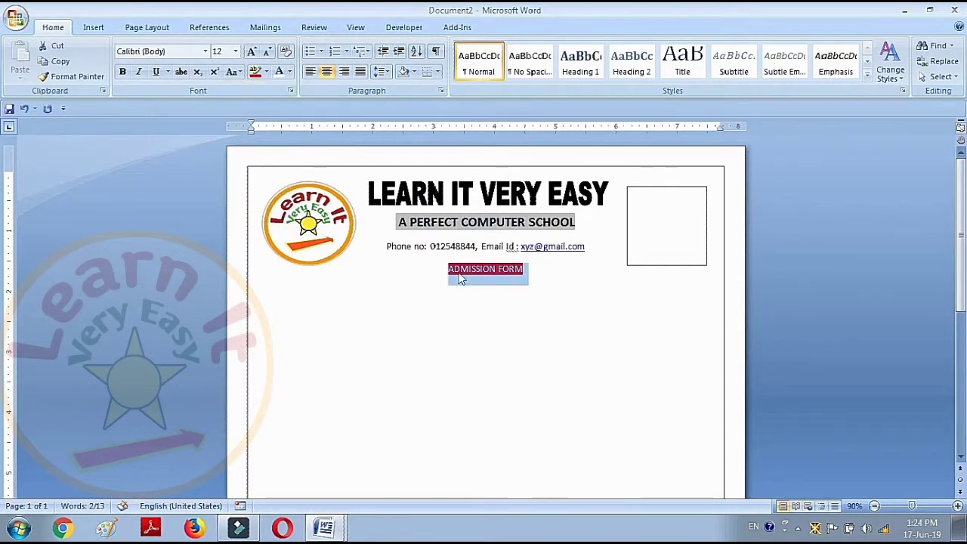
pyautogui.hotkey('ctrl', 'shift', '.')
pyautogui.hotkey('ctrl', 'shift', '.')
pyautogui.hotkey('ctrl', 'shift', '.')
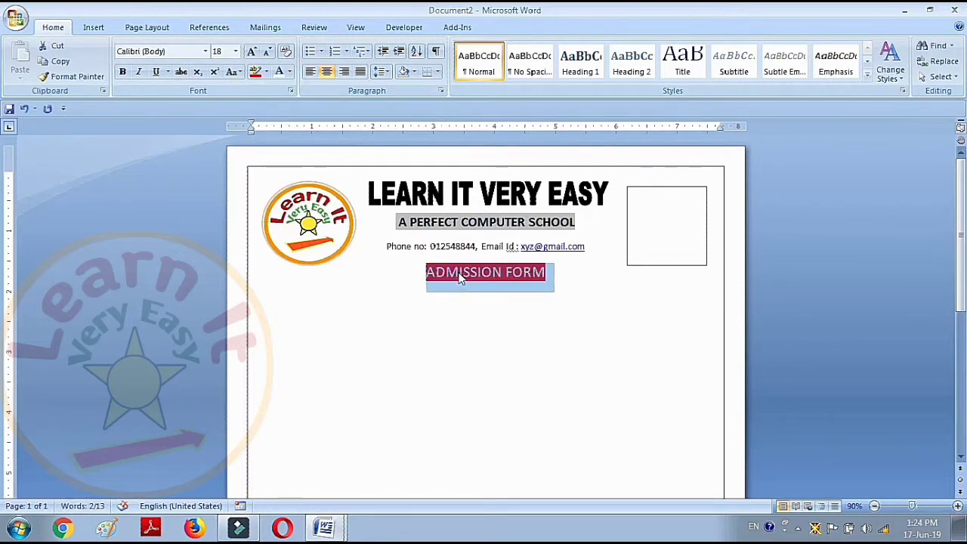
pyautogui.hotkey('ctrl', 'b')
pyautogui.click(460, 277)
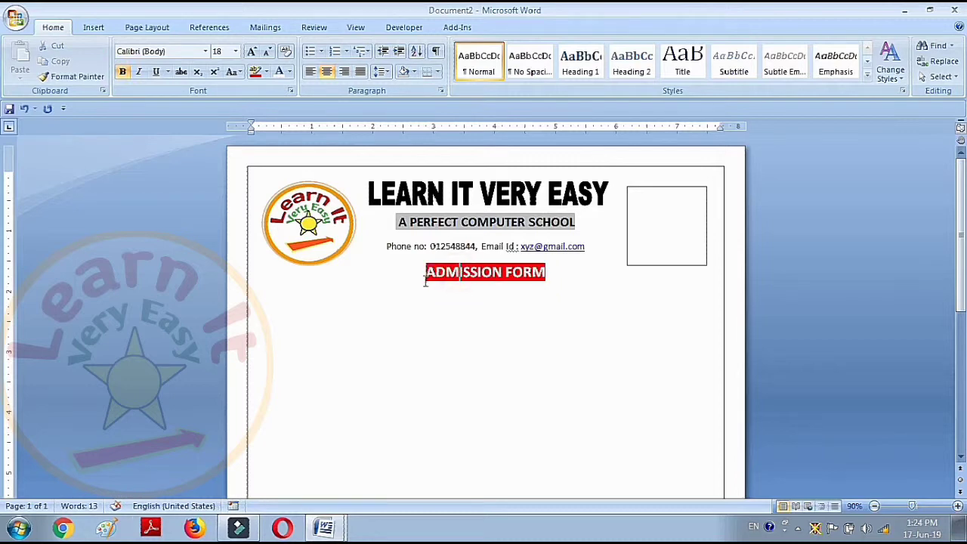
# Step: Give the header lines single line spacing with 0 pt space after paragraphs
pyautogui.moveTo(426, 278)
pyautogui.mouseDown()
pyautogui.moveTo(547, 273)
pyautogui.moveTo(516, 226)
pyautogui.mouseUp()
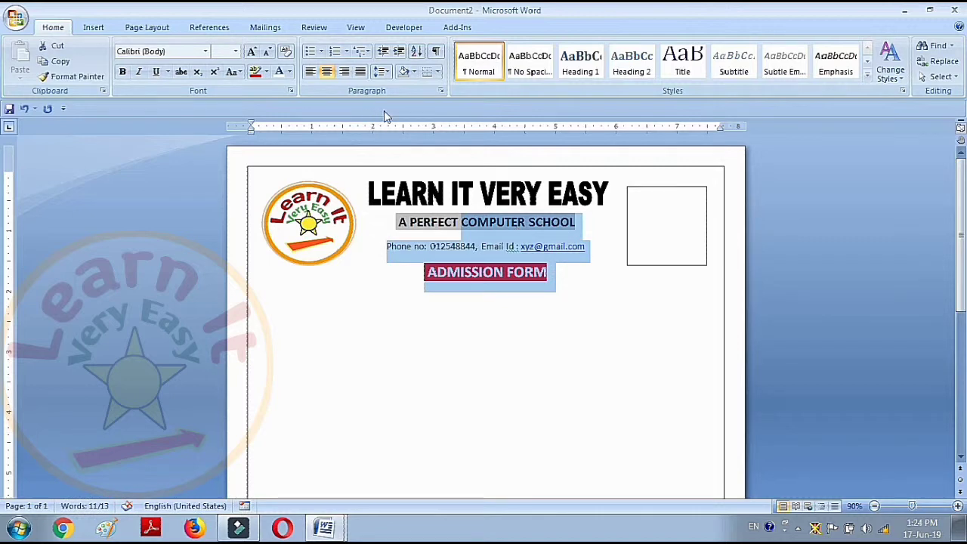
pyautogui.click(381, 71)
pyautogui.click(268, 90)
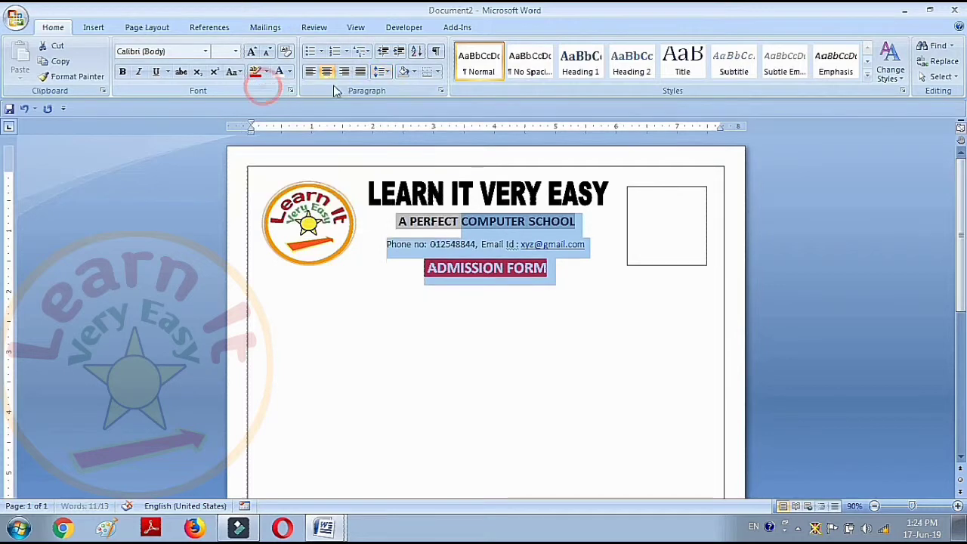
pyautogui.click(382, 71)
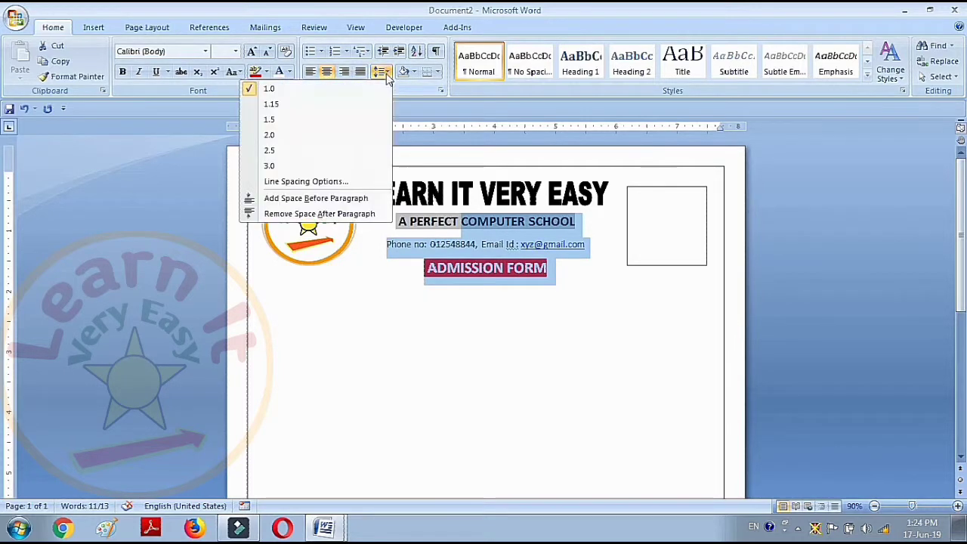
pyautogui.click(272, 182)
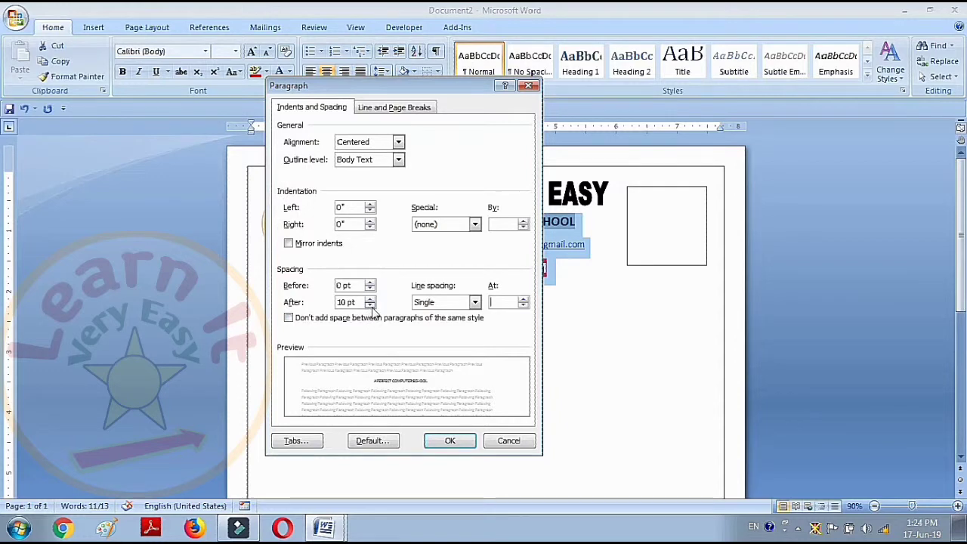
pyautogui.click(371, 305)
pyautogui.click(370, 305)
pyautogui.click(459, 442)
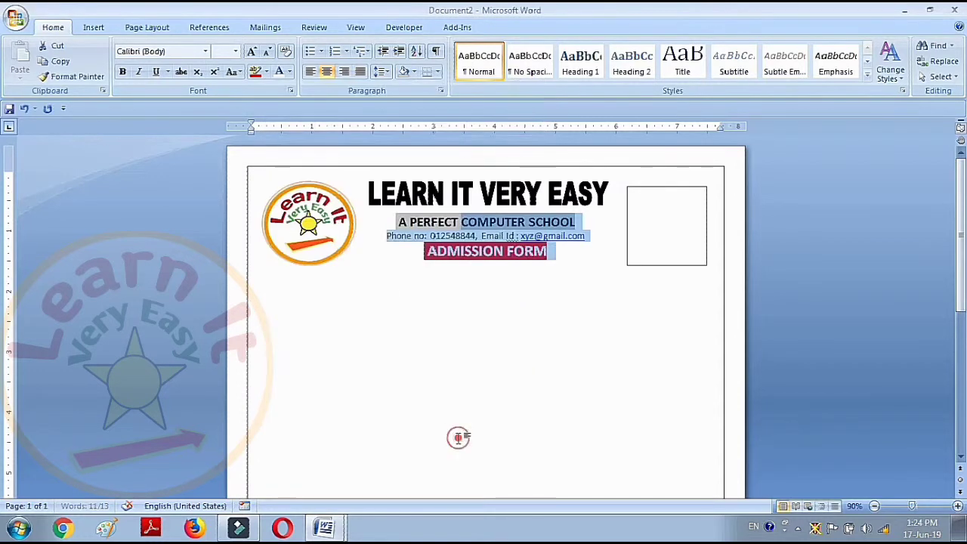
pyautogui.click(524, 312)
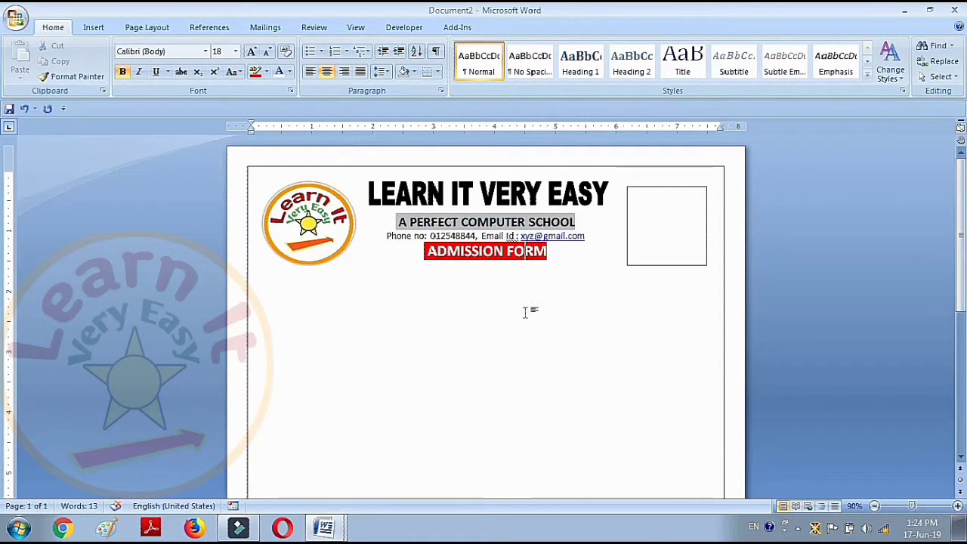
# Step: Apply 1.15 line spacing to the header lines
pyautogui.moveTo(565, 257); pyautogui.dragTo(461, 222)
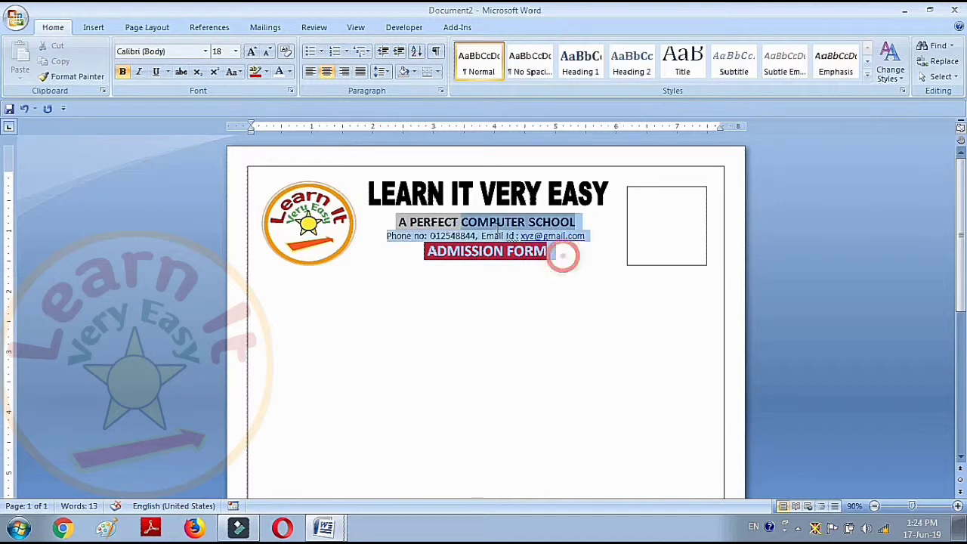
pyautogui.click(380, 71)
pyautogui.click(311, 104)
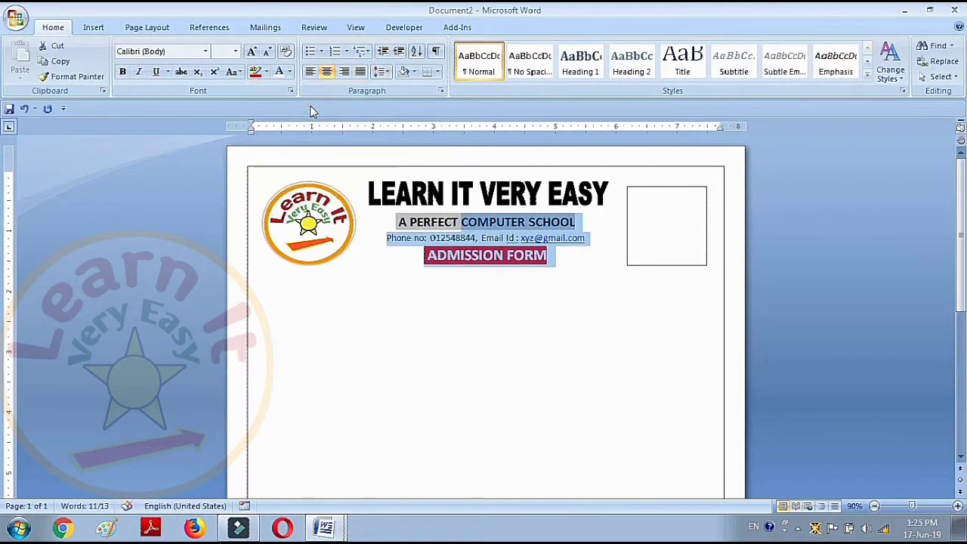
pyautogui.click(529, 272)
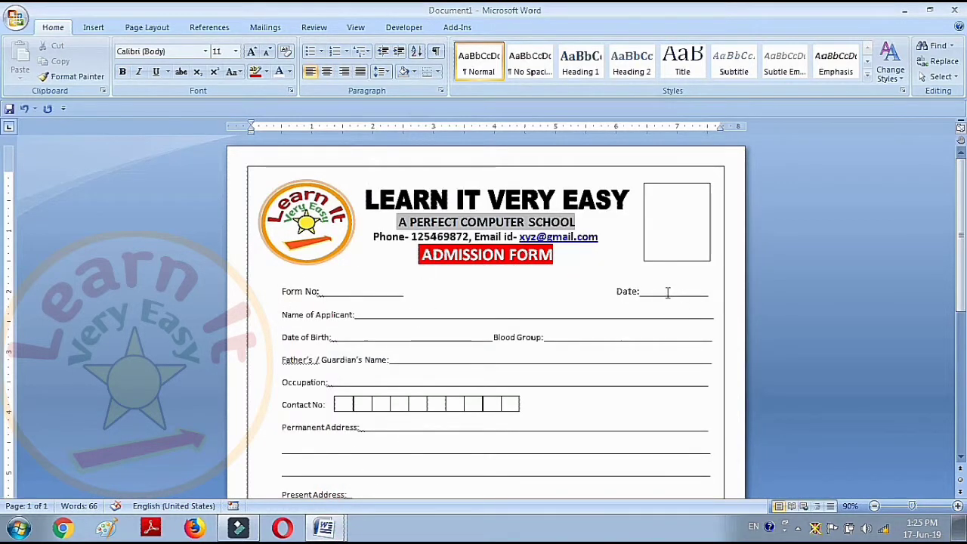
# Step: Start a left-aligned, tab-indented line in 12 pt with Automatic colour and bold off
pyautogui.click(326, 503)
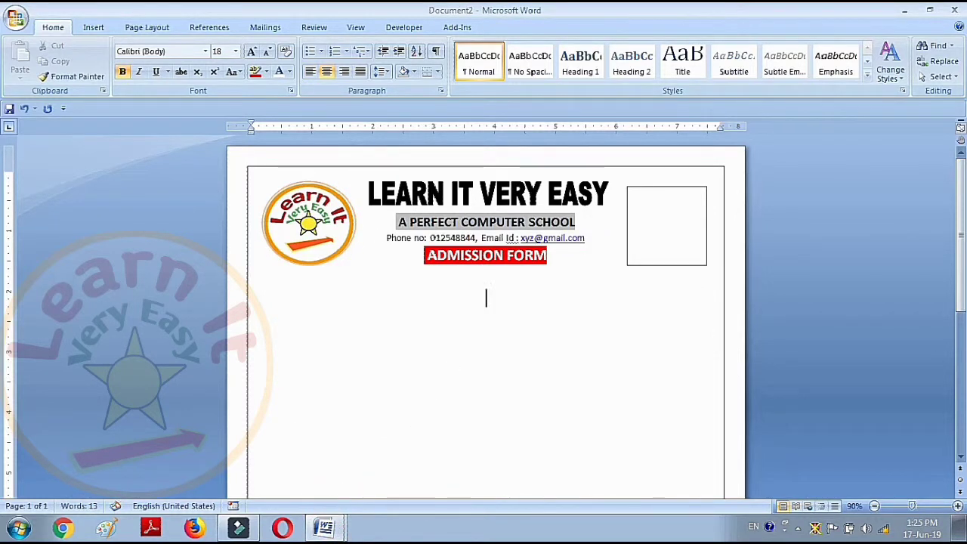
pyautogui.hotkey('ctrl', 'l')
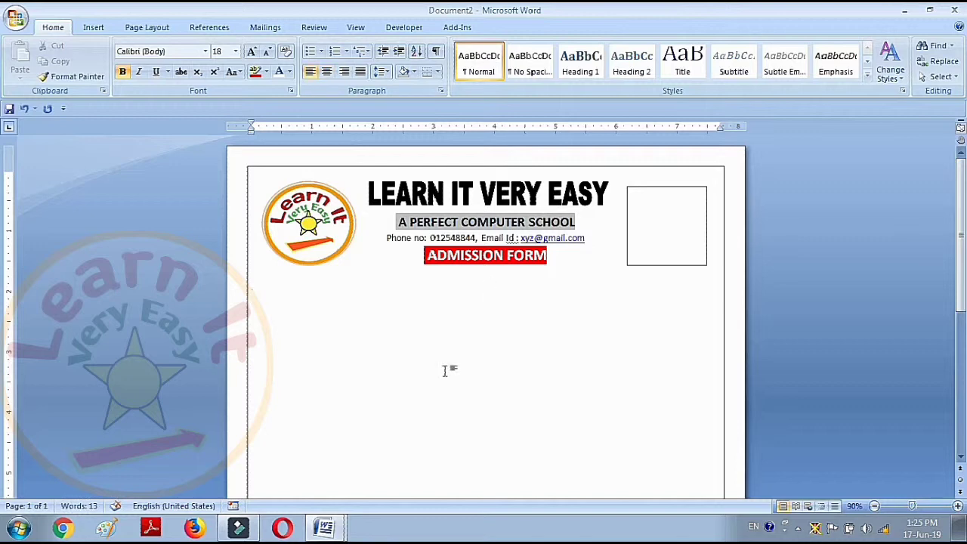
pyautogui.press('Tab')
pyautogui.click(230, 52)
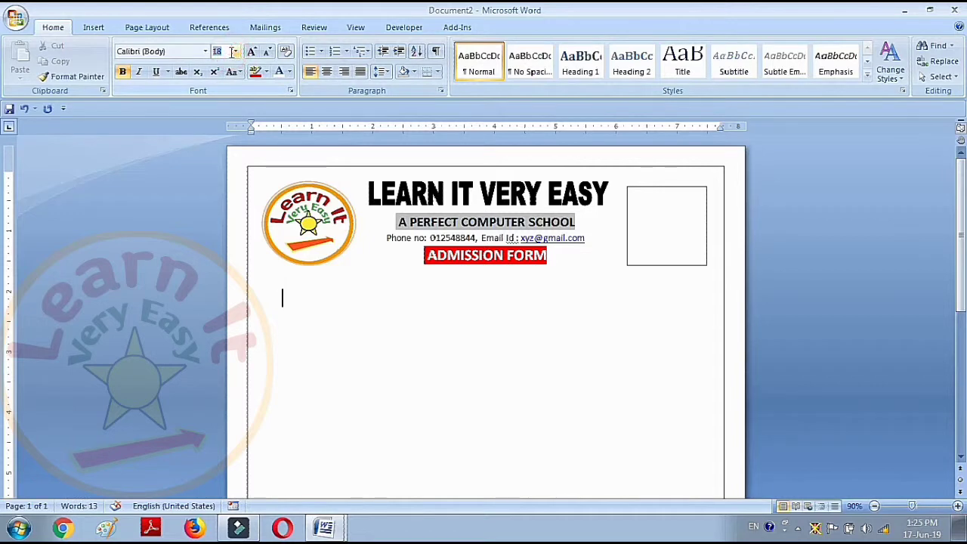
pyautogui.click(289, 71)
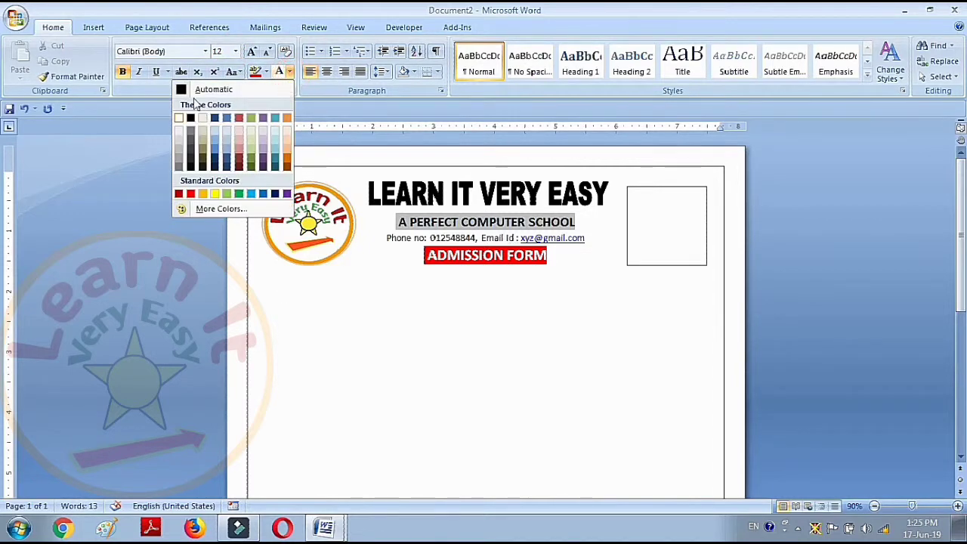
pyautogui.click(219, 89)
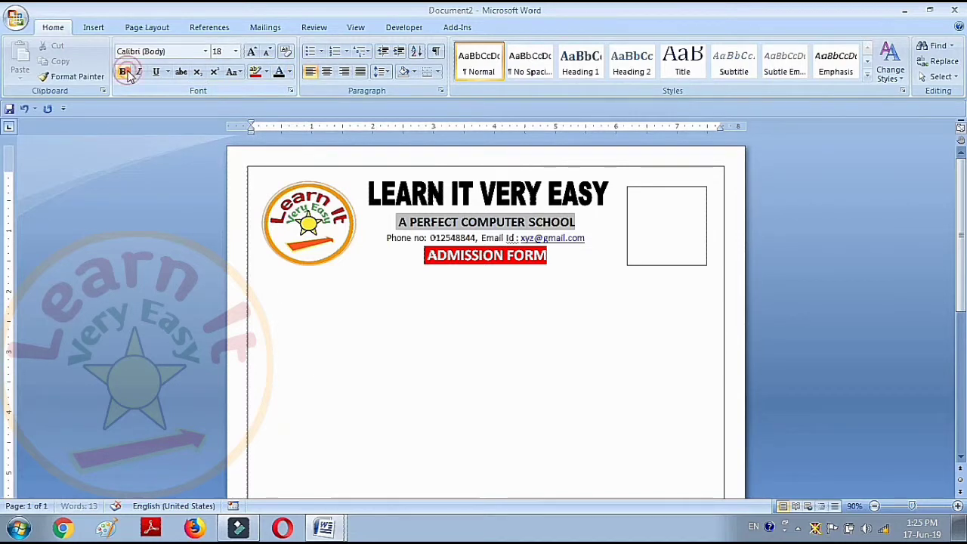
pyautogui.hotkey('ctrl', 'b')
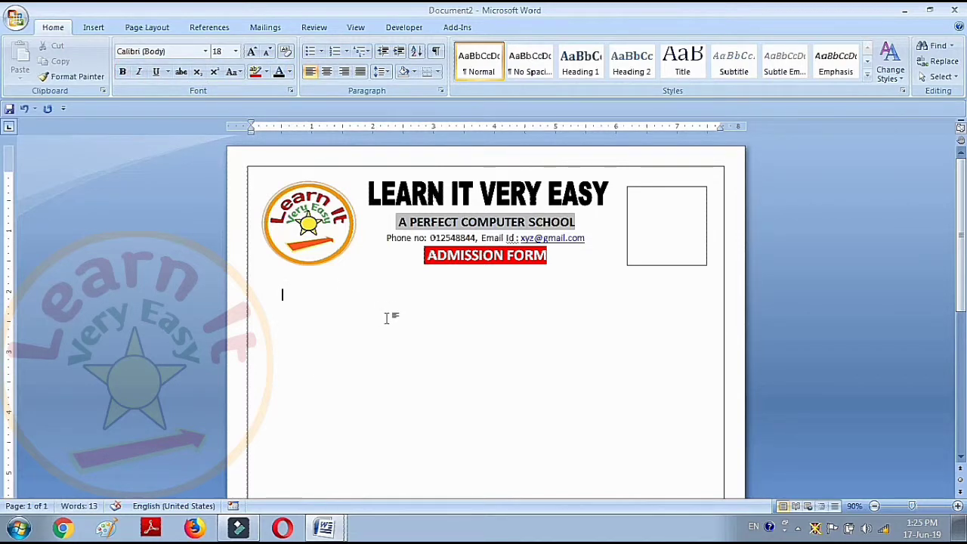
# Step: Add a 12 pt 'Form No:' label followed by an underscore fill-in blank
pyautogui.write('Form')
pyautogui.write(' No')
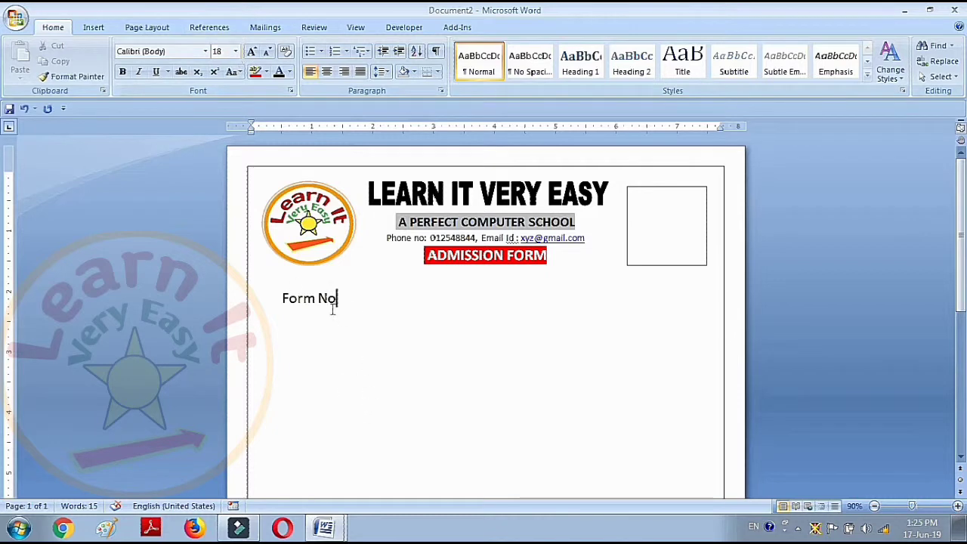
pyautogui.moveTo(341, 301); pyautogui.dragTo(280, 298)
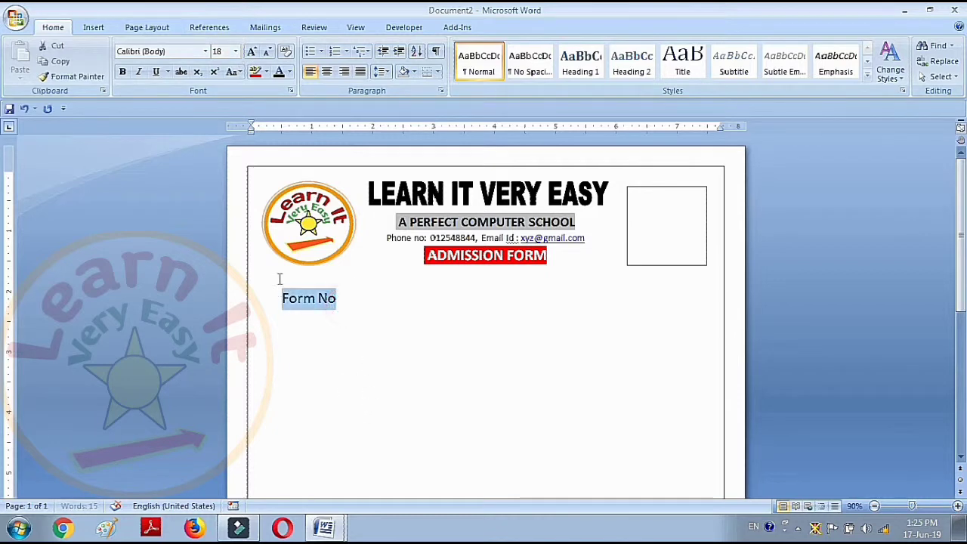
pyautogui.click(235, 53)
pyautogui.click(218, 113)
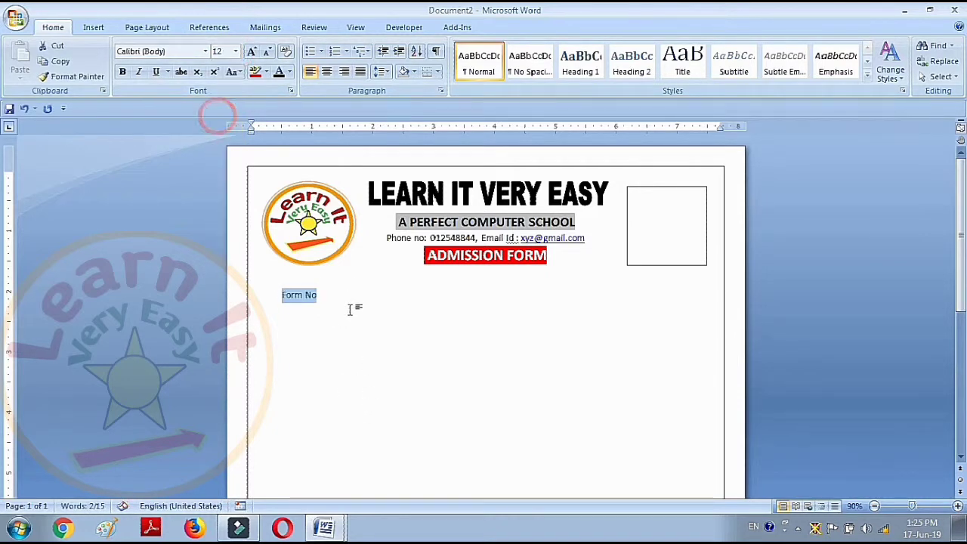
pyautogui.click(325, 295)
pyautogui.write(':')
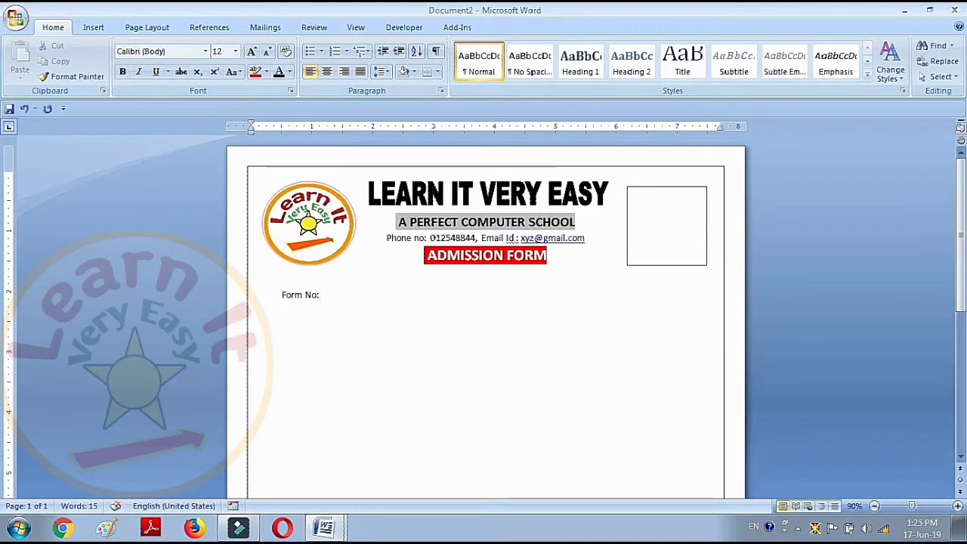
pyautogui.write('___')
pyautogui.write('______')
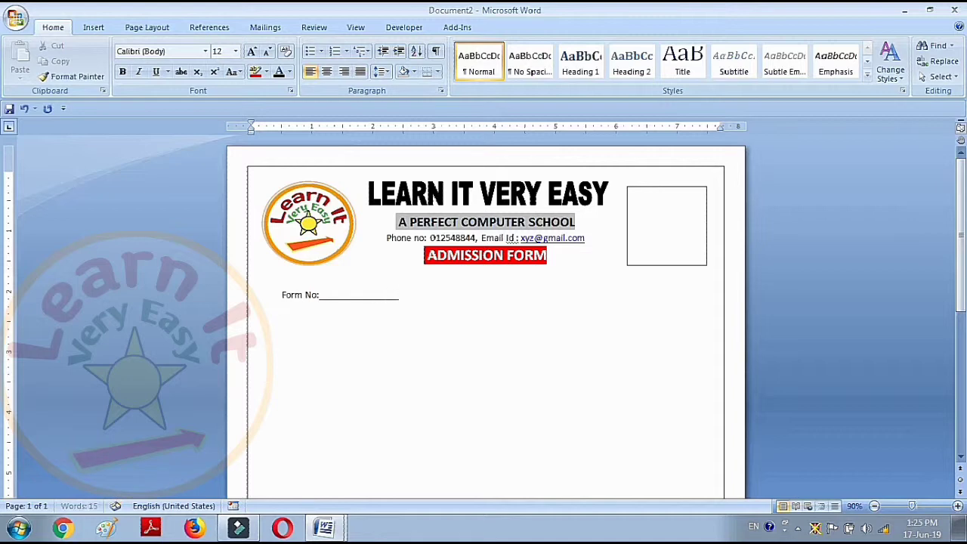
pyautogui.write('____')
pyautogui.press('Tab')
pyautogui.press('Tab')
pyautogui.press('Tab')
pyautogui.press('Tab')
pyautogui.press('Tab')
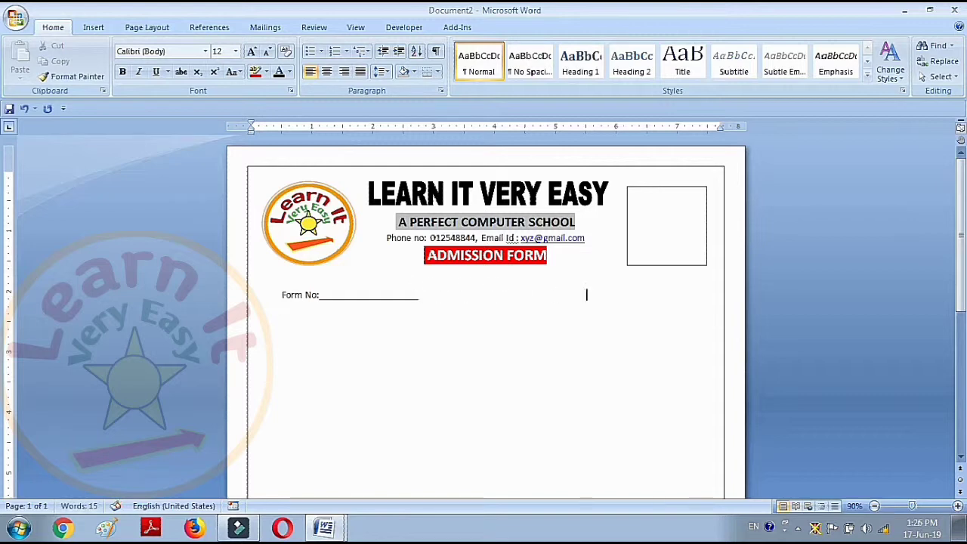
# Step: Add a 'Date:' underscore blank beside Form No and start an indented new line
pyautogui.write('Daa')
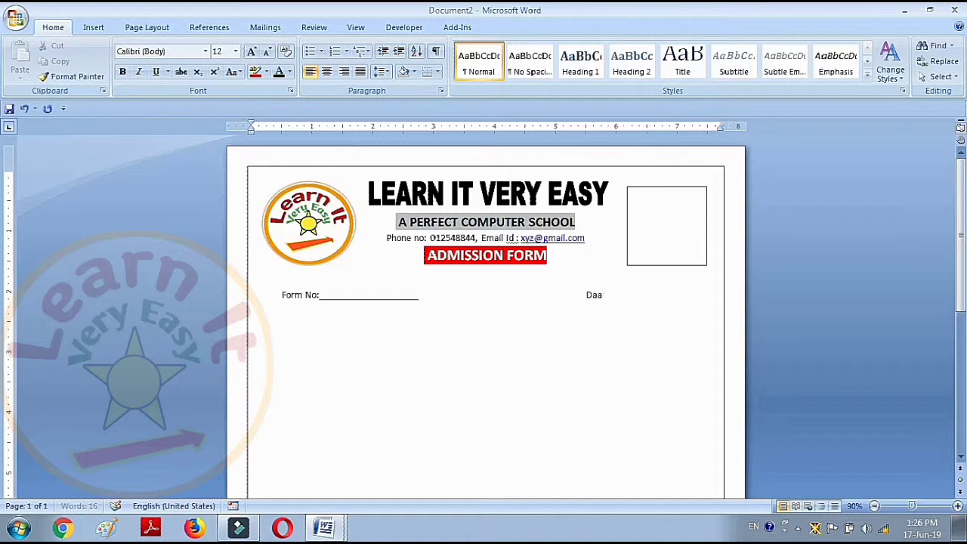
pyautogui.write('e:')
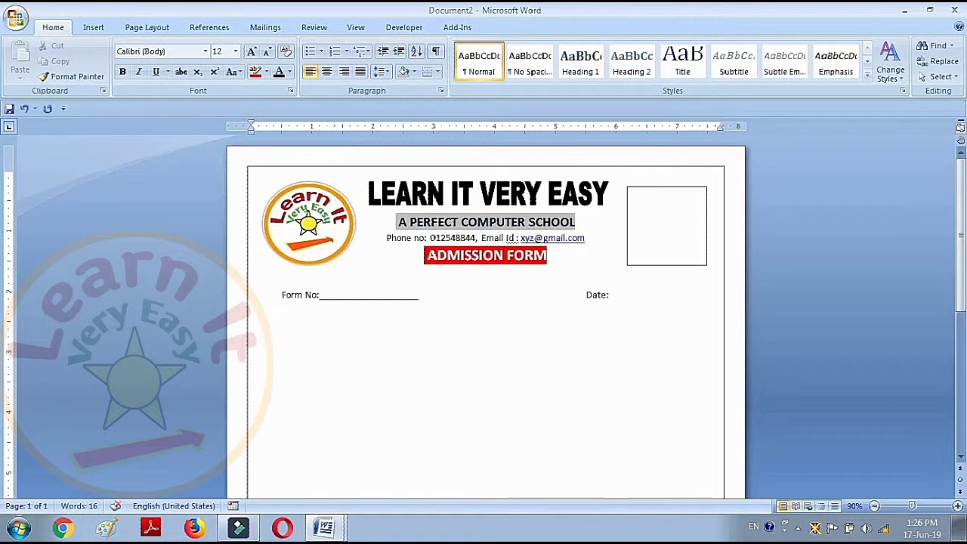
pyautogui.write('____________')
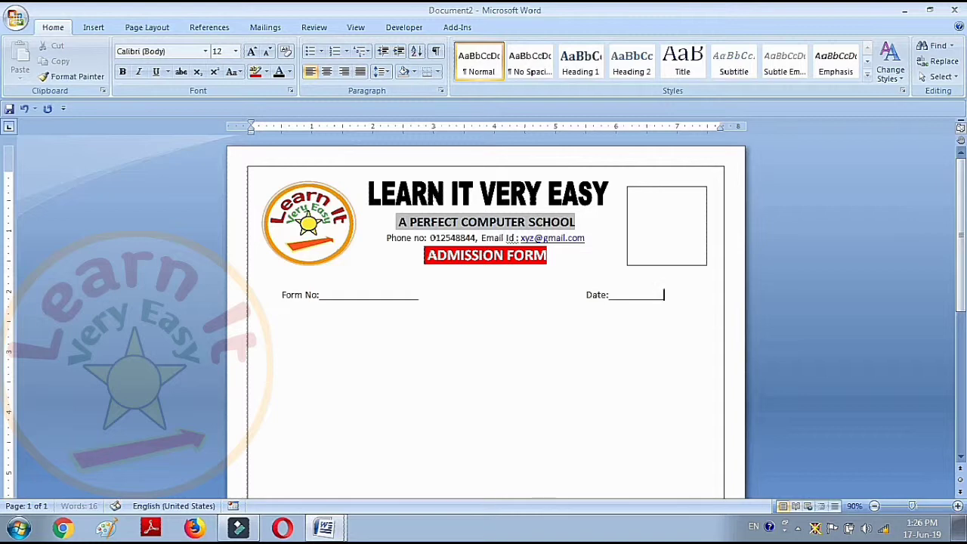
pyautogui.write('___')
pyautogui.press('Return')
pyautogui.press('Return')
pyautogui.press('Tab')
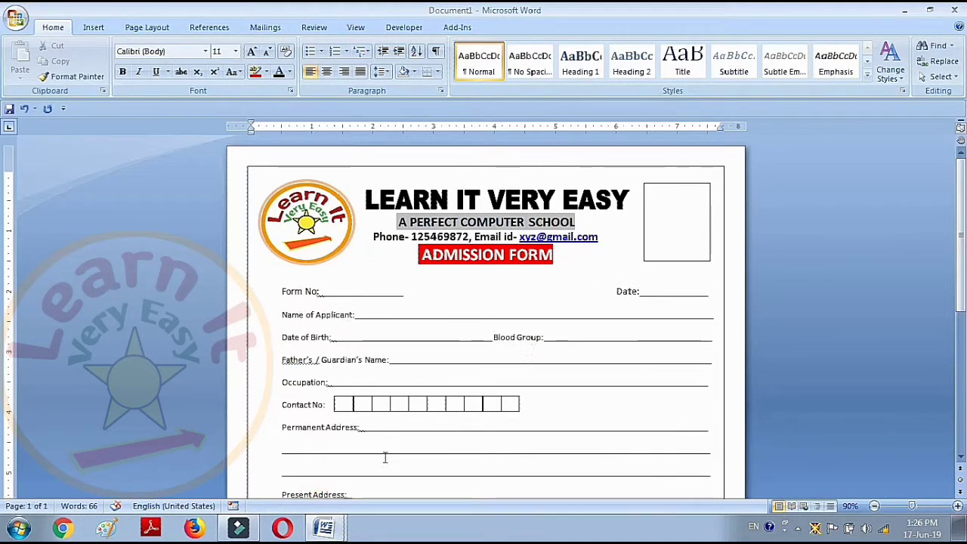
# Step: Type 'Name of Applicant:' with a long underscore line, then start an indented line below
pyautogui.click(342, 533)
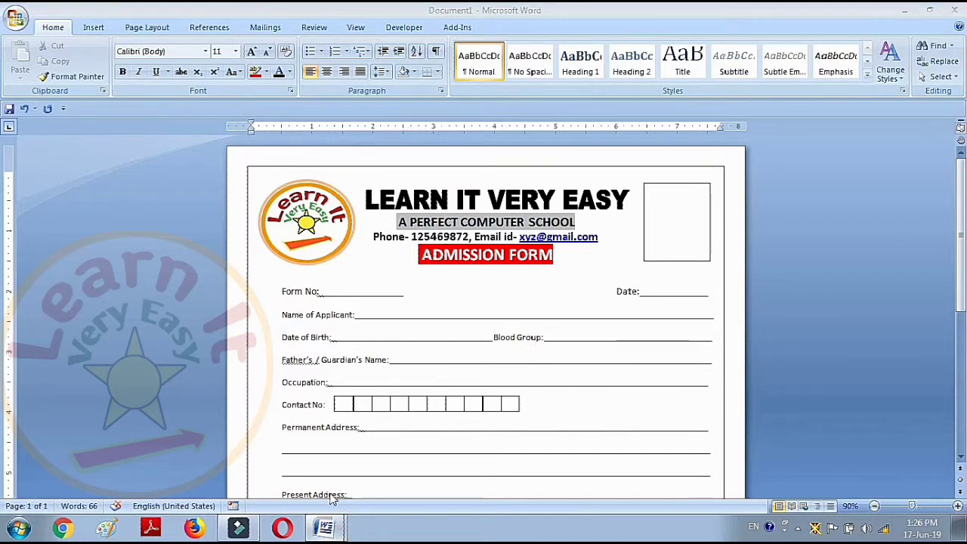
pyautogui.click(329, 492)
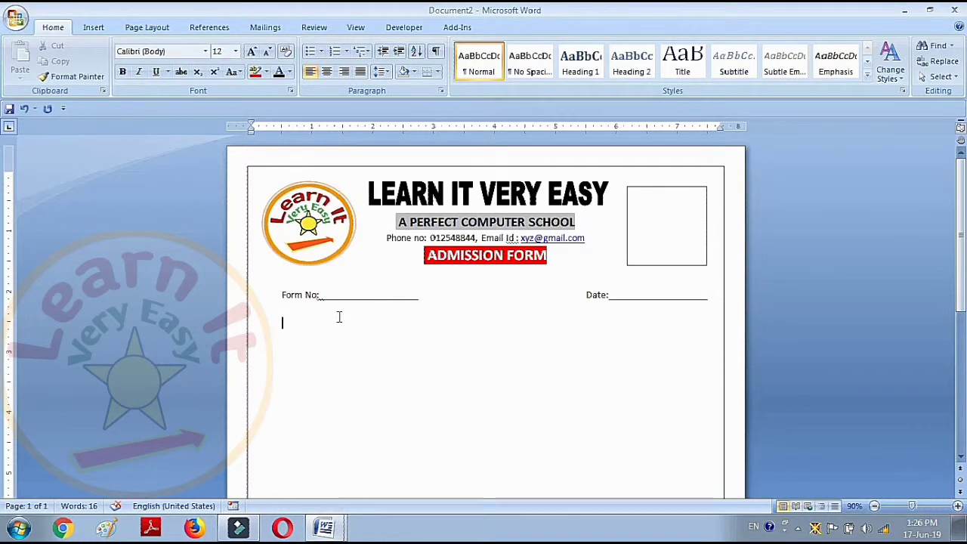
pyautogui.write('Na')
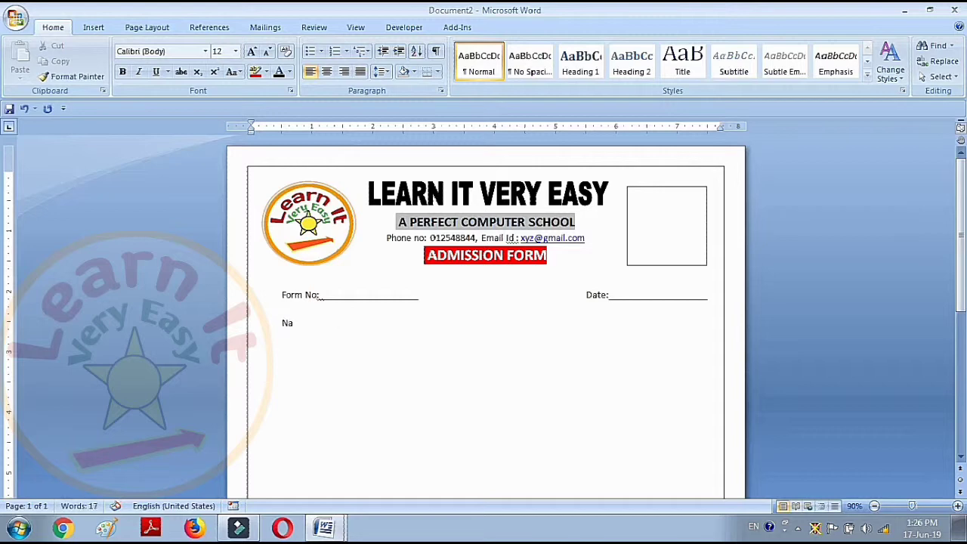
pyautogui.write('me of Ap')
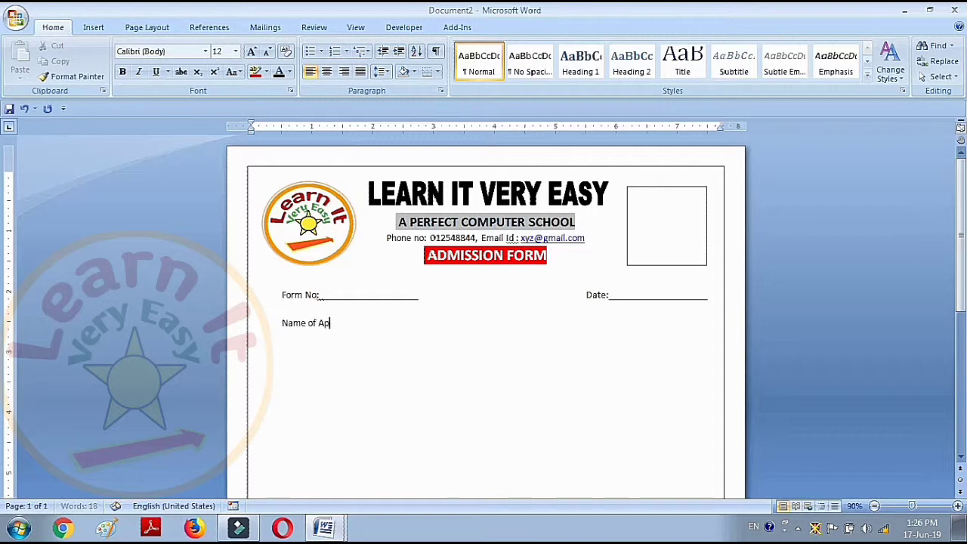
pyautogui.write('plicant:')
pyautogui.write('__________________________________________________')
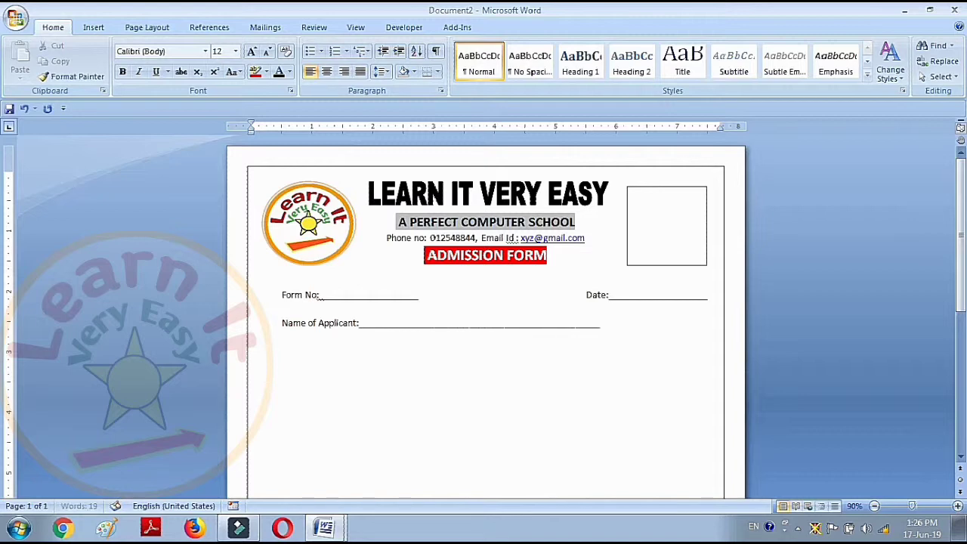
pyautogui.write('____________')
pyautogui.write('___________________________')
pyautogui.press('Return')
pyautogui.press('Tab')
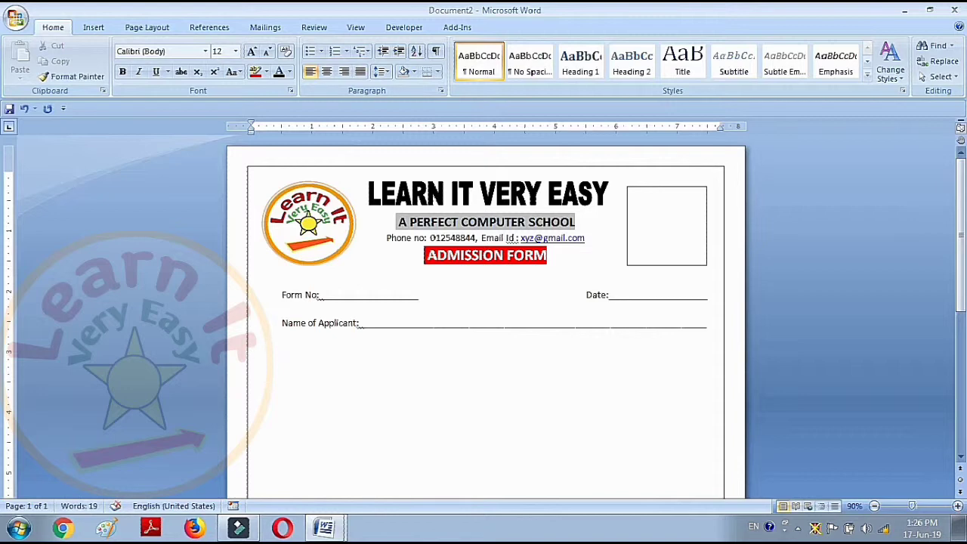
pyautogui.click(323, 529)
pyautogui.click(315, 467)
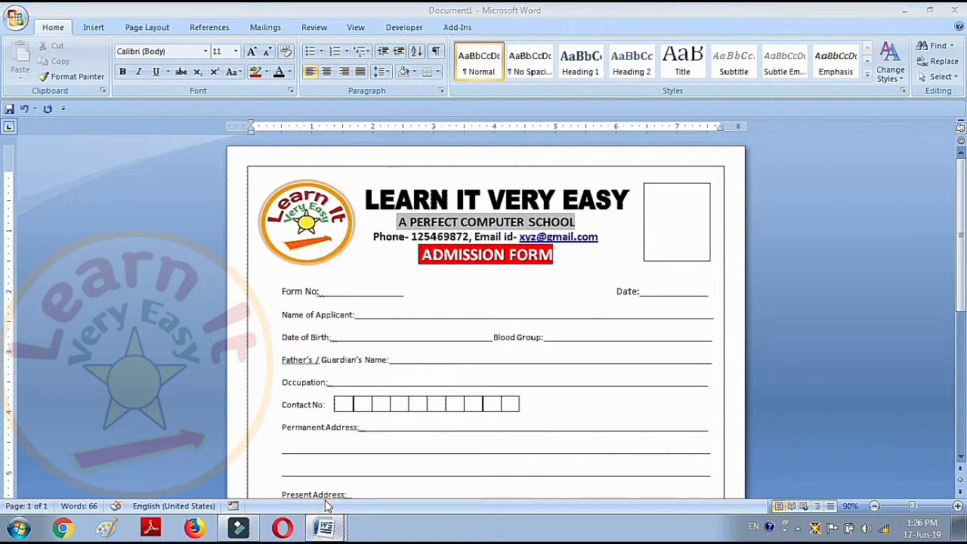
# Step: Type Date of Birth and Blood Group underscore blanks side by side on one row
pyautogui.click(327, 462)
pyautogui.write('Date')
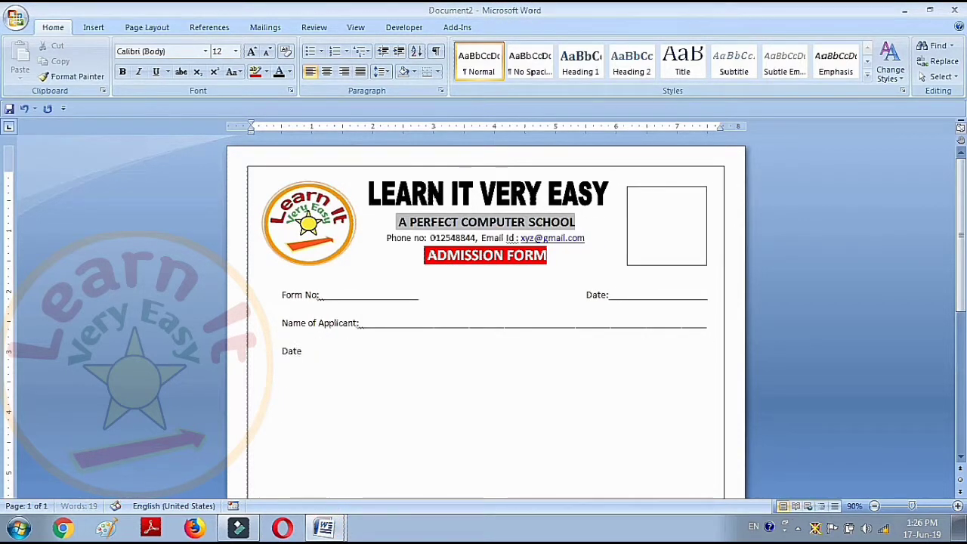
pyautogui.write(' of Birth:')
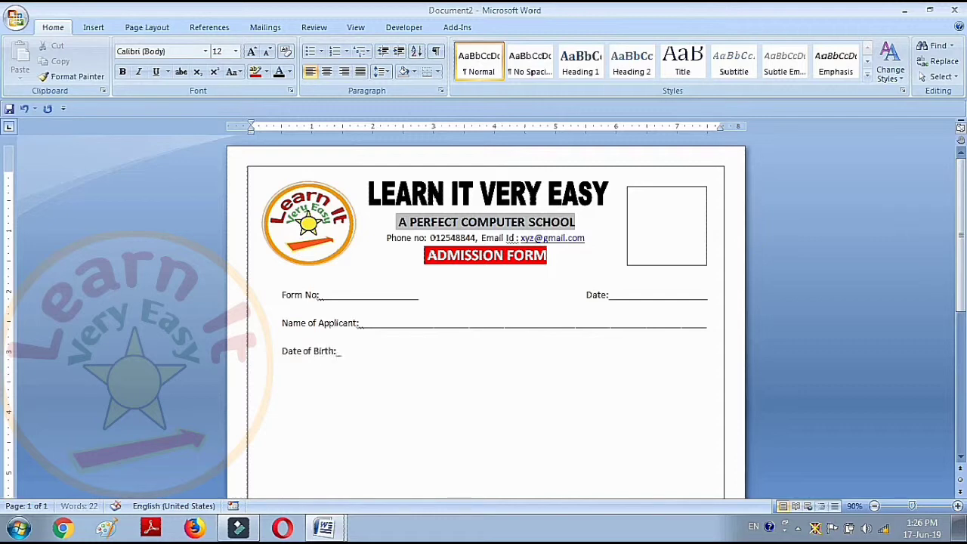
pyautogui.write('________________________________')
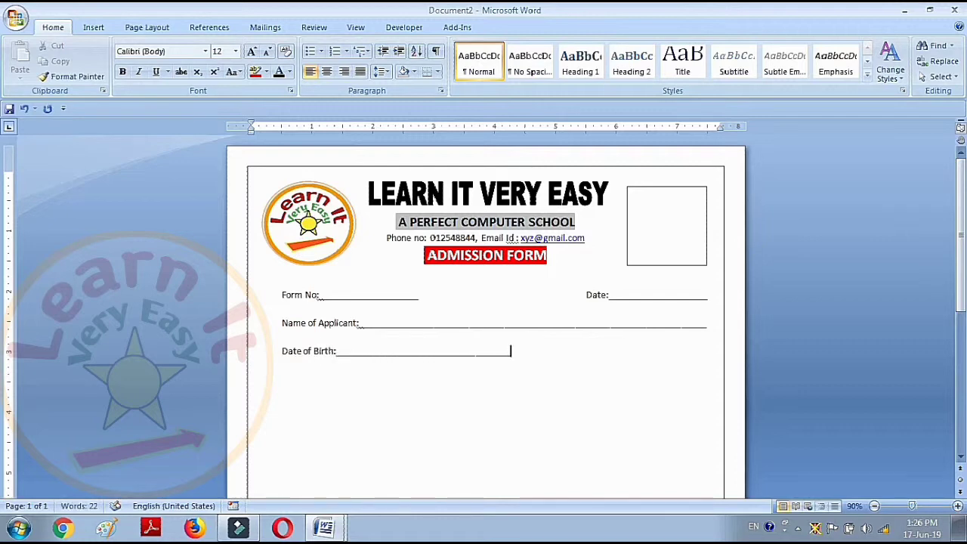
pyautogui.write('  Blood')
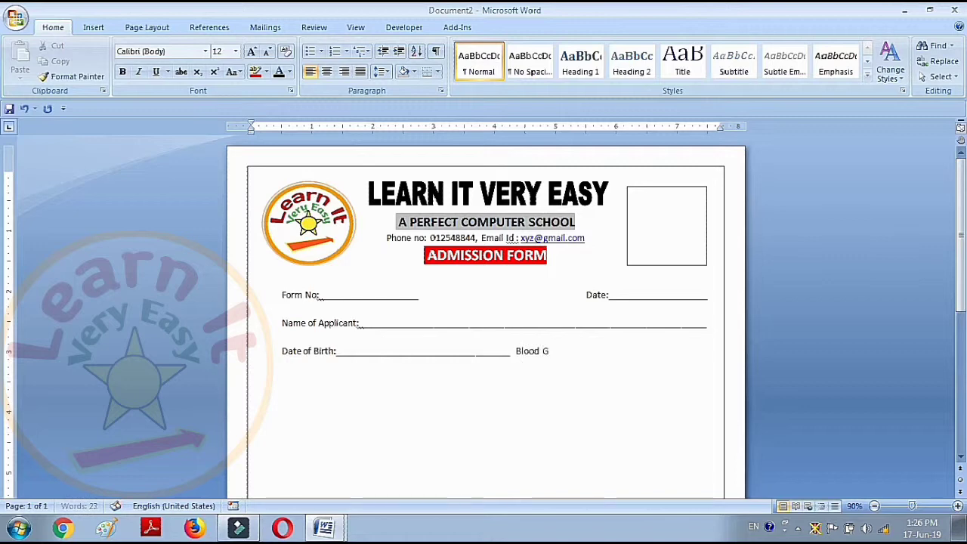
pyautogui.write(' Grpu')
pyautogui.write('up:')
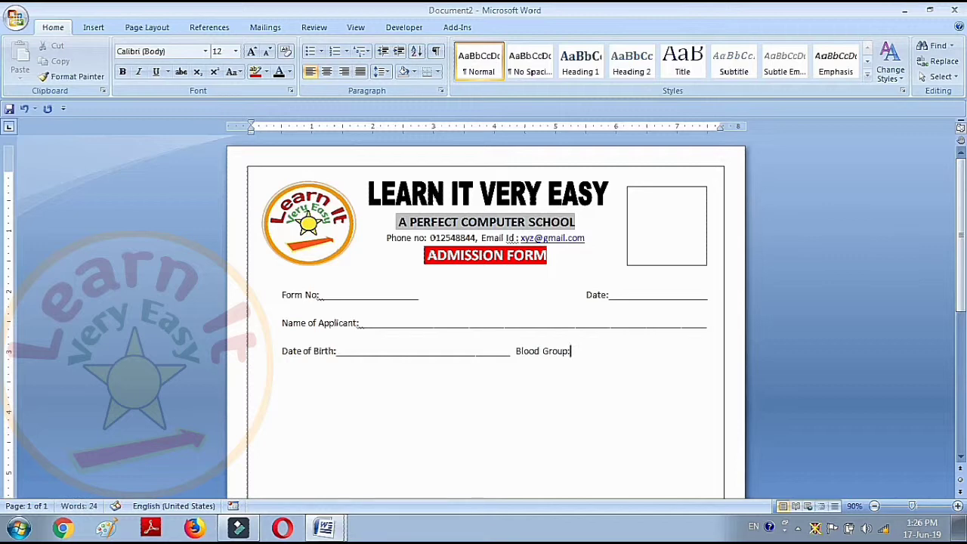
pyautogui.write('_______________________')
pyautogui.press('Return')
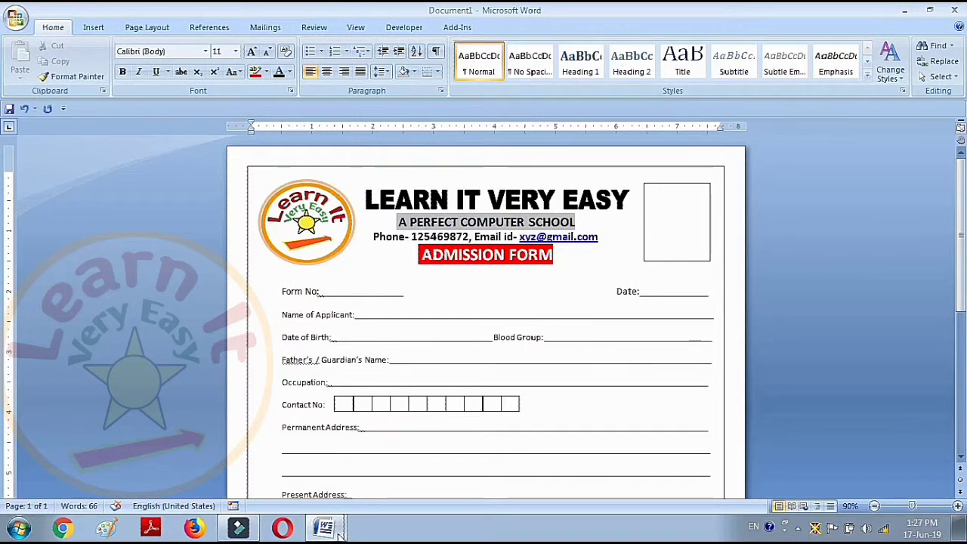
# Step: Add a 'Father's Name / Guardian Name:' fill-in line with a long underscore blank
pyautogui.click(334, 501)
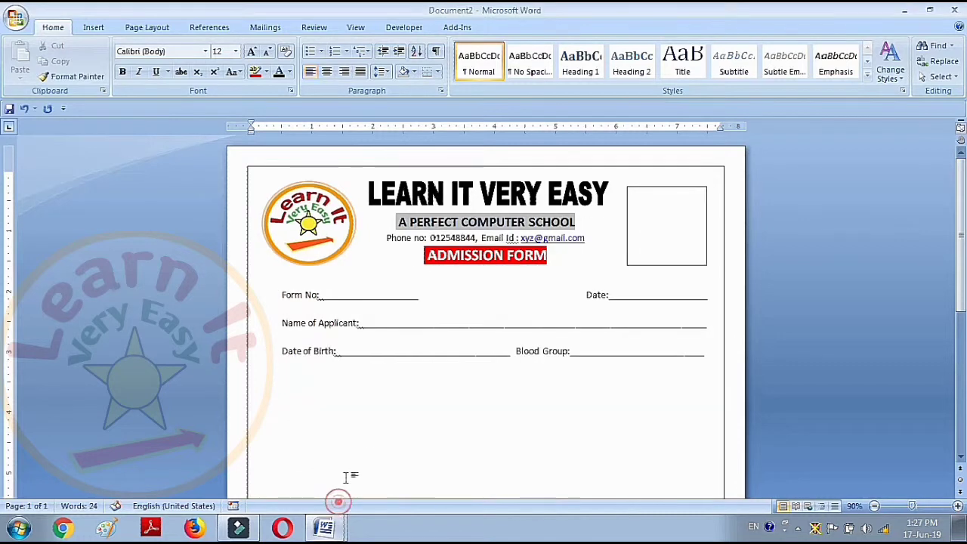
pyautogui.write('Fa')
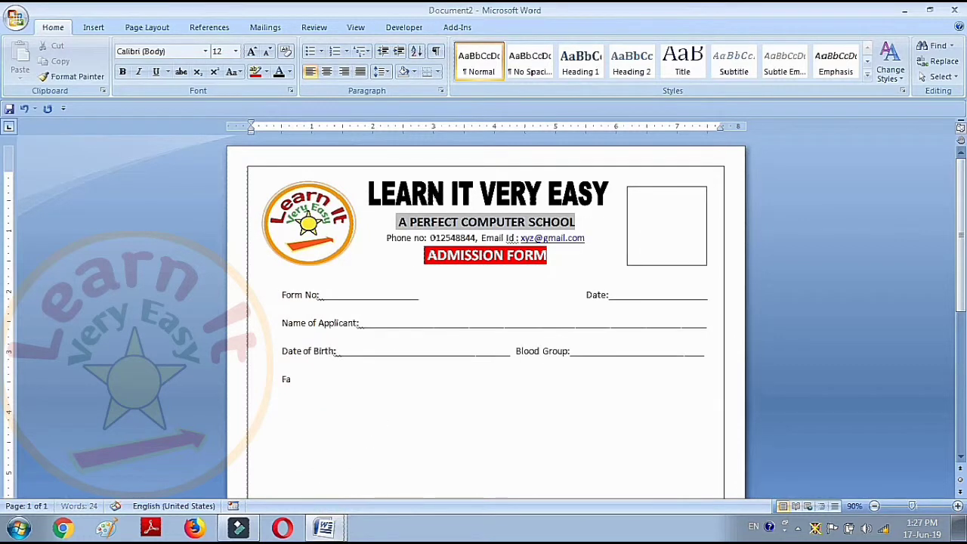
pyautogui.write('teh')
pyautogui.press('BackSpace')
pyautogui.press('BackSpace')
pyautogui.write("her'")
pyautogui.write('s N')
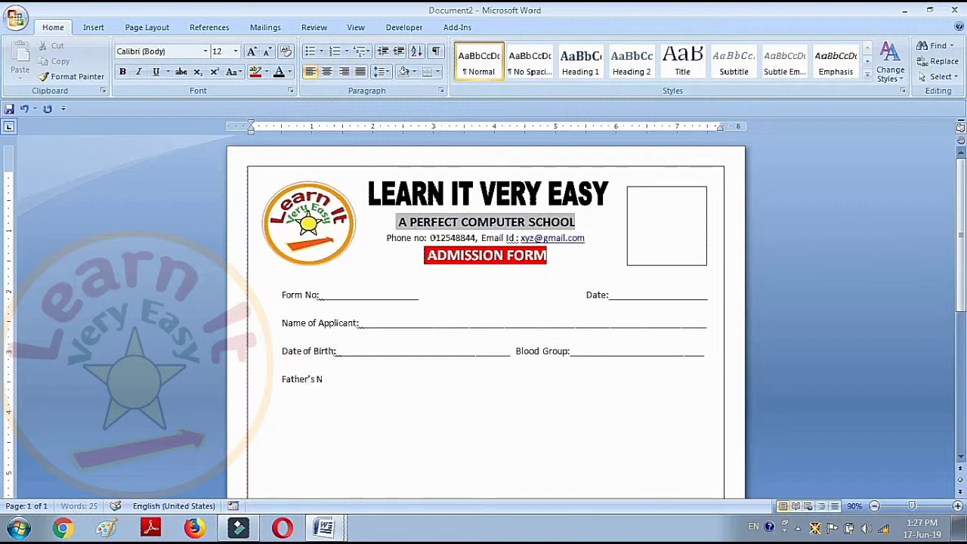
pyautogui.write('ame /')
pyautogui.write(' Guardian')
pyautogui.write(' Name')
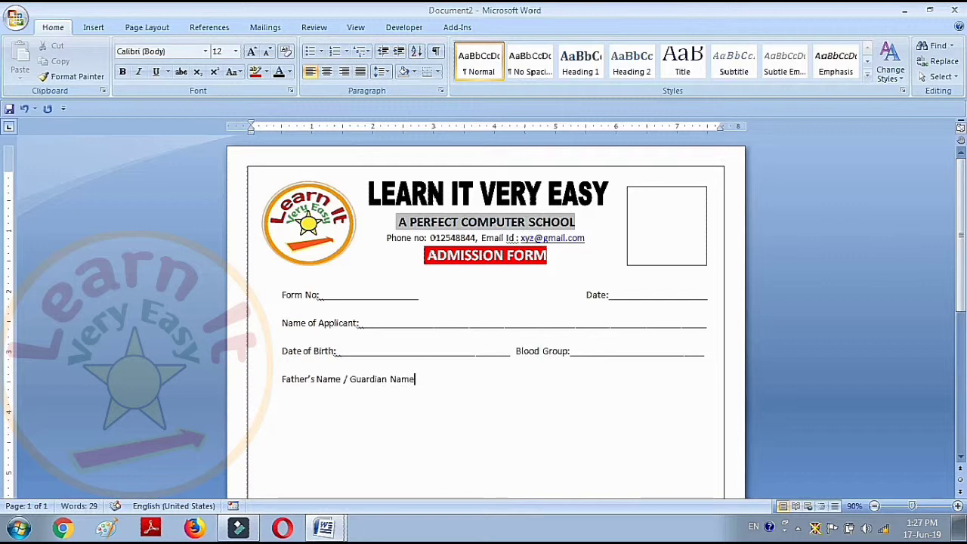
pyautogui.write(':')
pyautogui.write('_____________________________________________________')
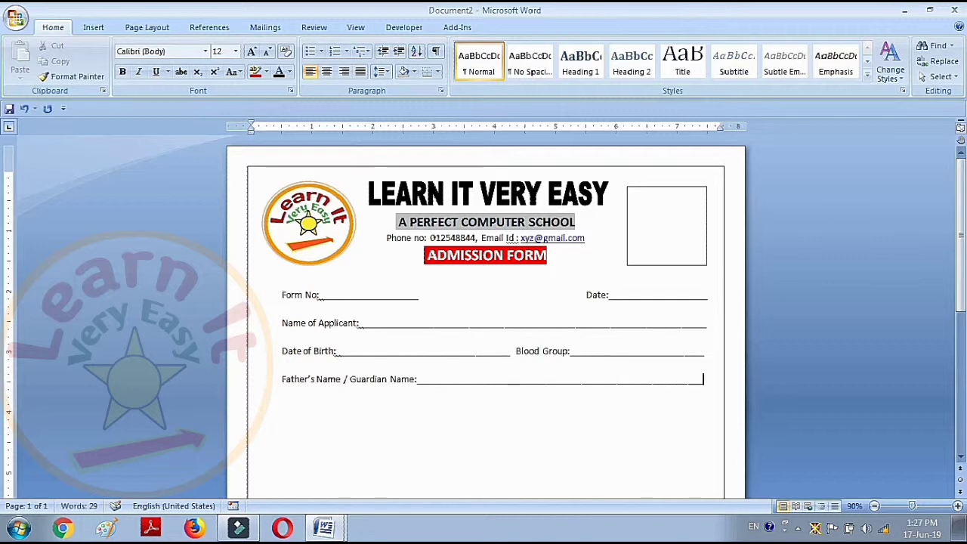
pyautogui.press('Return')
# Step: Add an 'Occupation:' underscore blank on the next line
pyautogui.write('n')
pyautogui.write('i')
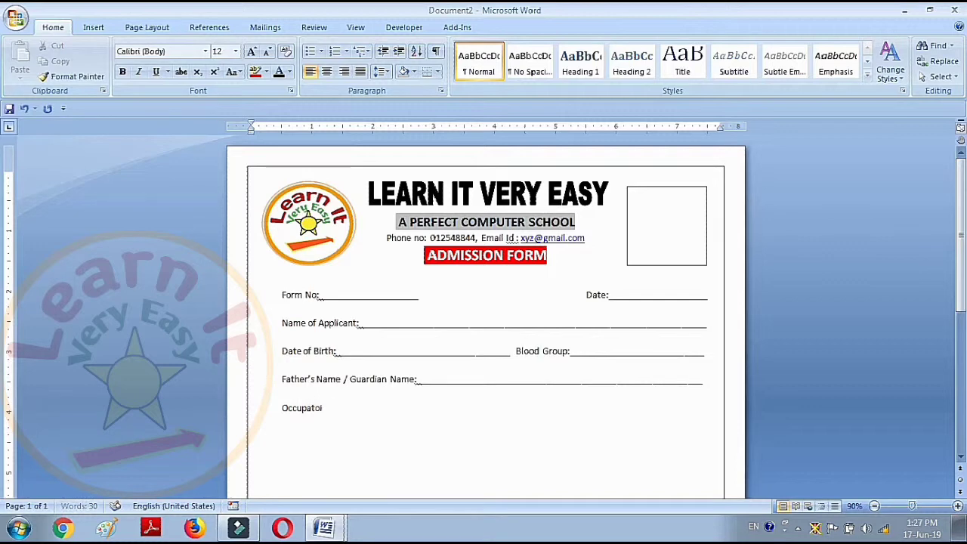
pyautogui.press('BackSpace')
pyautogui.press('BackSpace')
pyautogui.write('ion:')
pyautogui.write('__')
pyautogui.write('__________________________________________________________________')
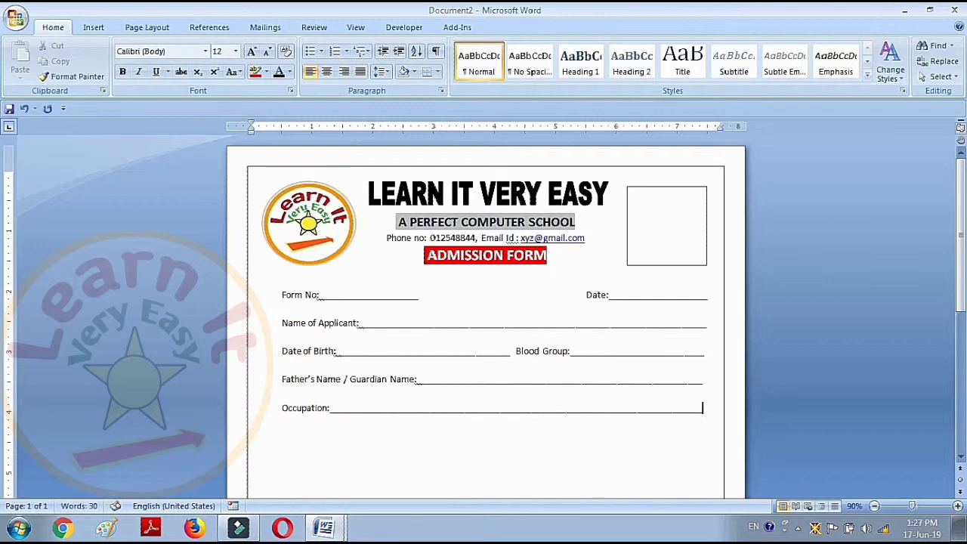
pyautogui.press('Return')
pyautogui.click(317, 529)
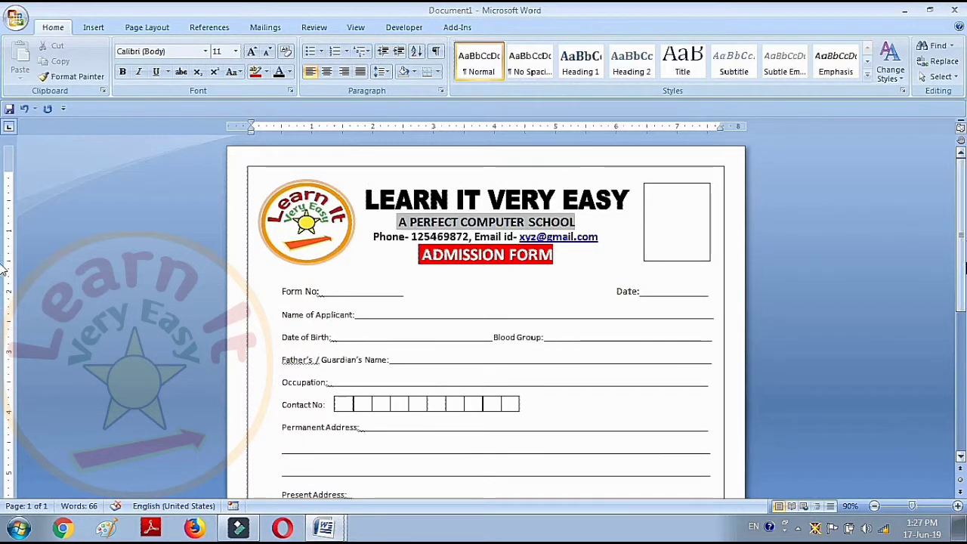
# Step: Type the 'Contact No:' label on the empty line below Occupation
pyautogui.scroll(-2, 4, 273)
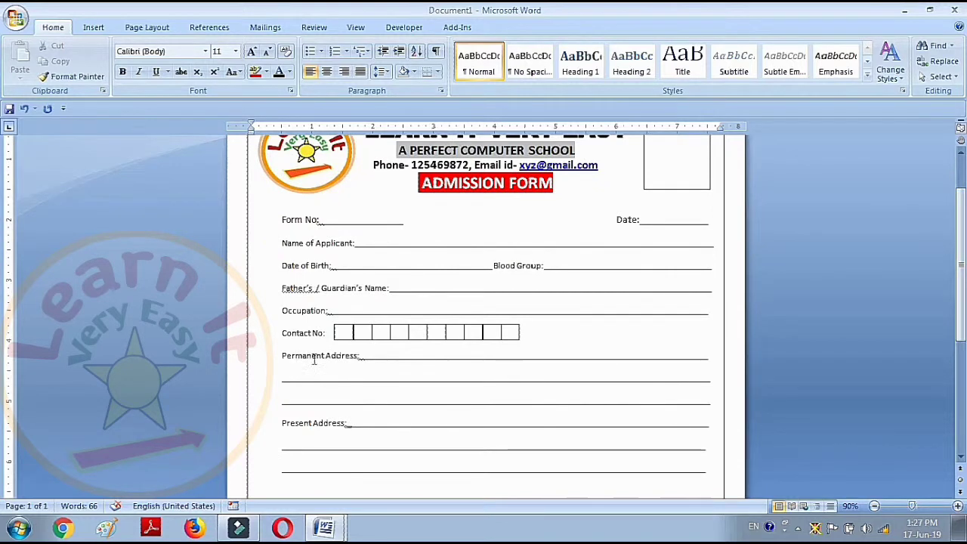
pyautogui.click(318, 481)
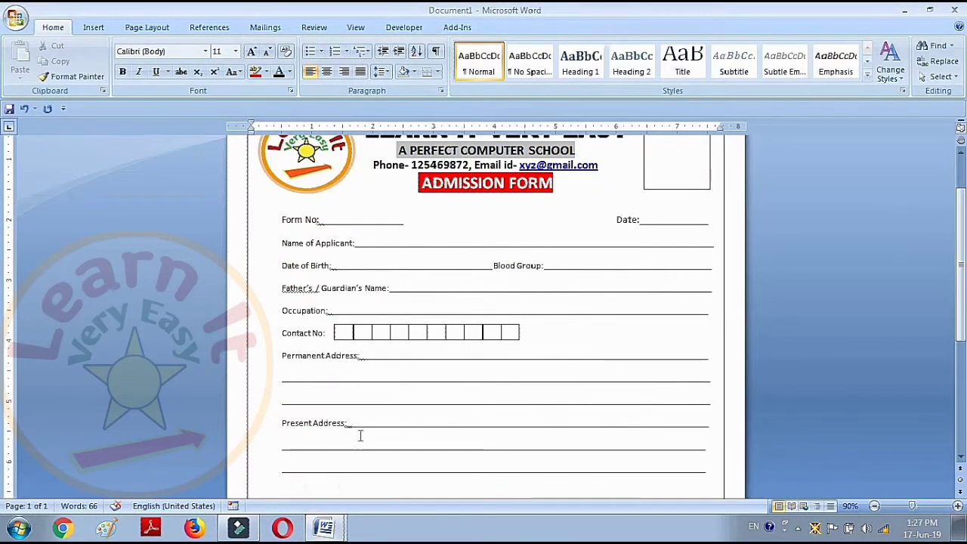
pyautogui.click(324, 526)
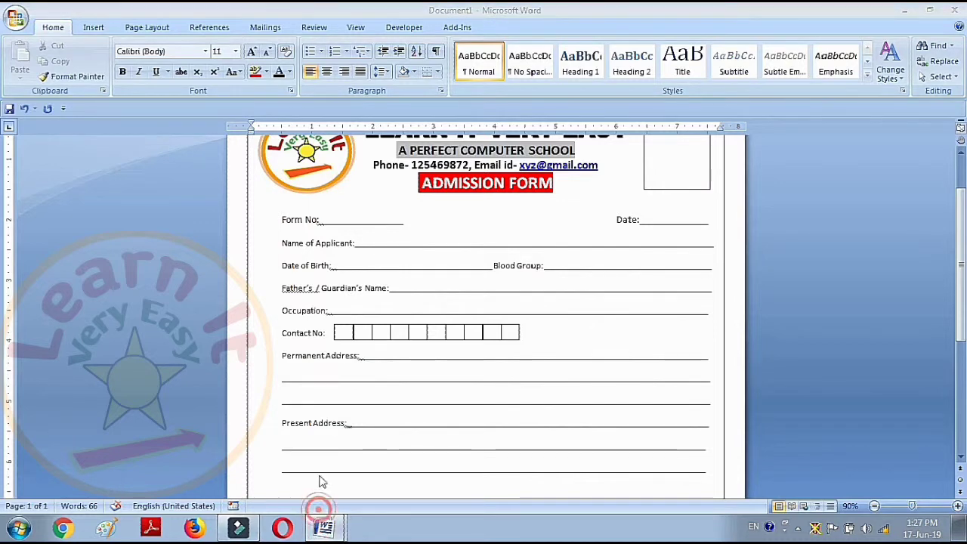
pyautogui.click(321, 513)
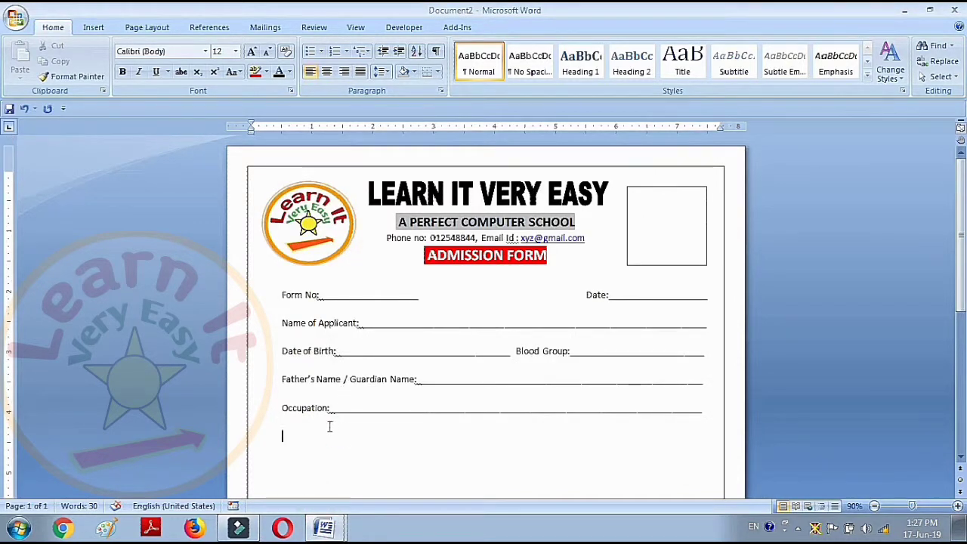
pyautogui.write('c')
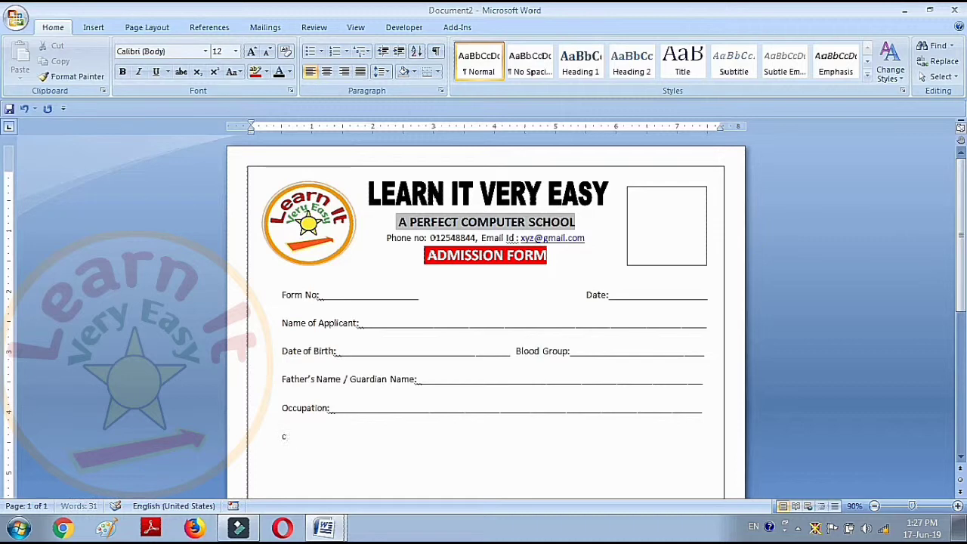
pyautogui.press('BackSpace')
pyautogui.write('Congta')
pyautogui.press('BackSpace')
pyautogui.press('BackSpace')
pyautogui.press('BackSpace')
pyautogui.write('tac')
pyautogui.write('t No:')
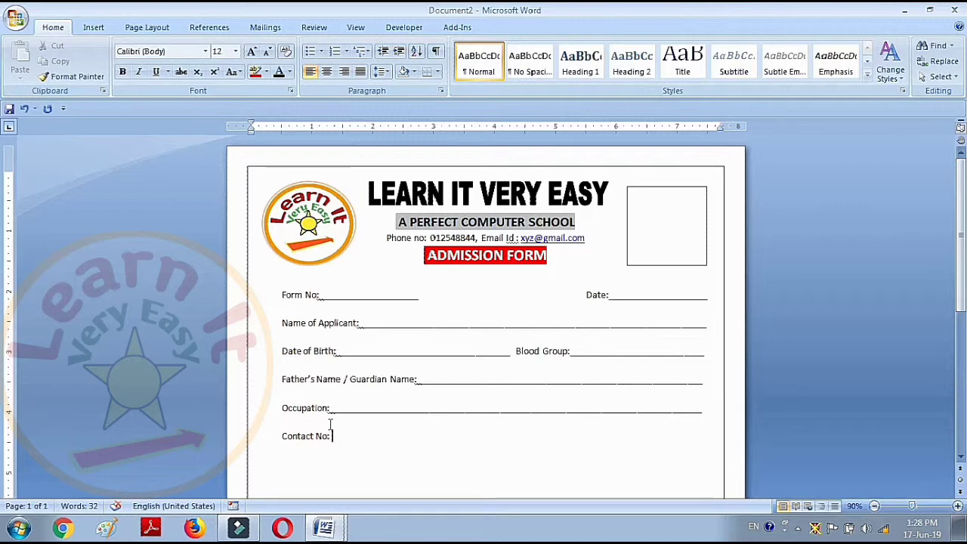
# Step: Draw a small rectangle right after the Contact No: label
pyautogui.click(92, 27)
pyautogui.click(214, 64)
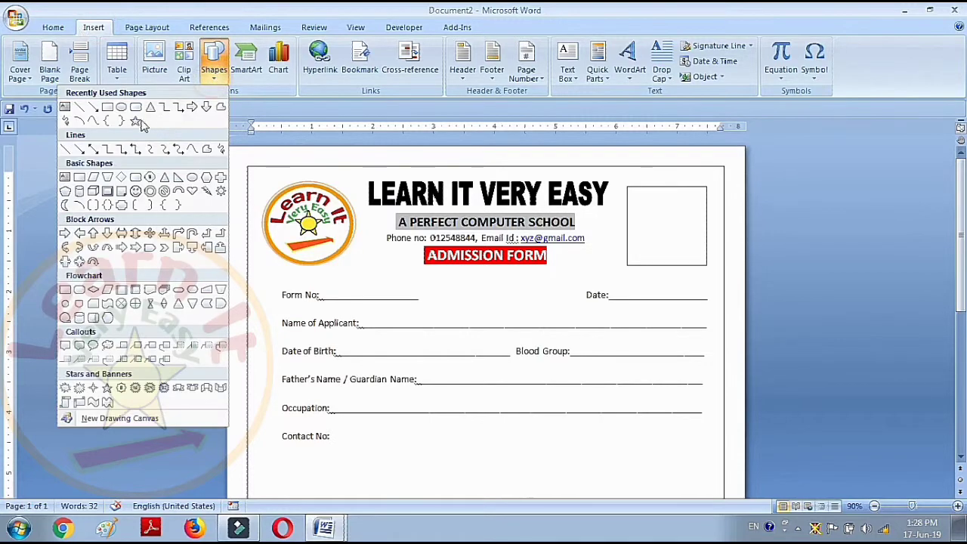
pyautogui.click(110, 109)
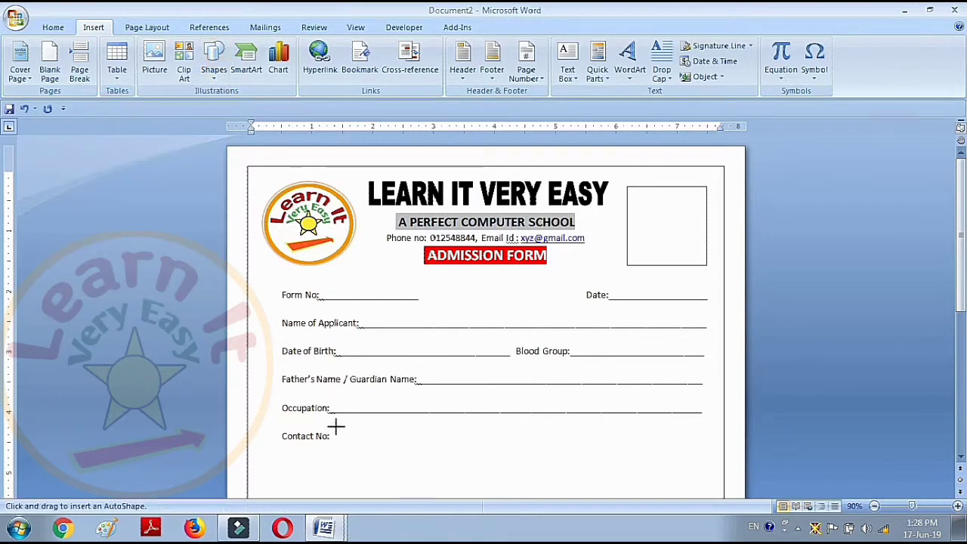
pyautogui.moveTo(336, 427); pyautogui.dragTo(365, 447)
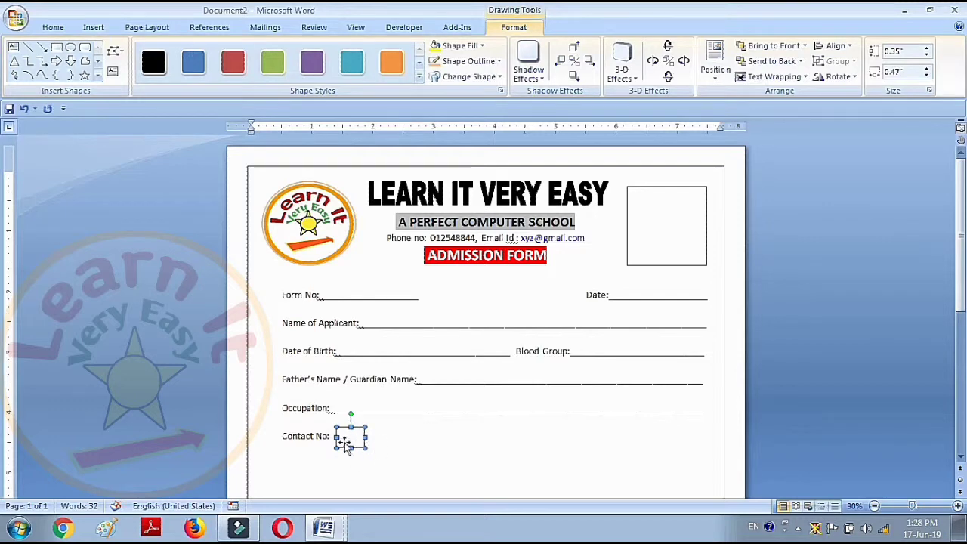
# Step: Resize the box to 0.23" high and 0.3" wide
pyautogui.click(897, 50)
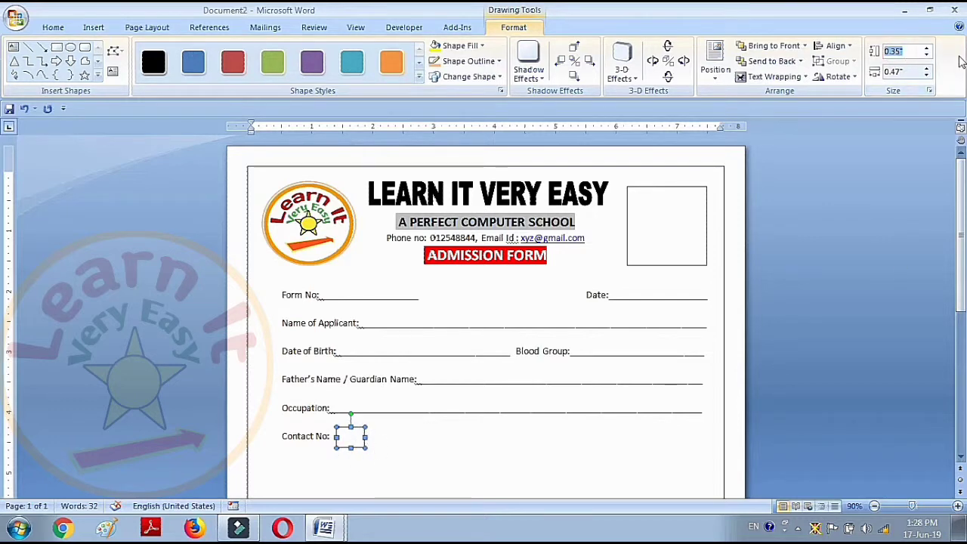
pyautogui.press('Home')
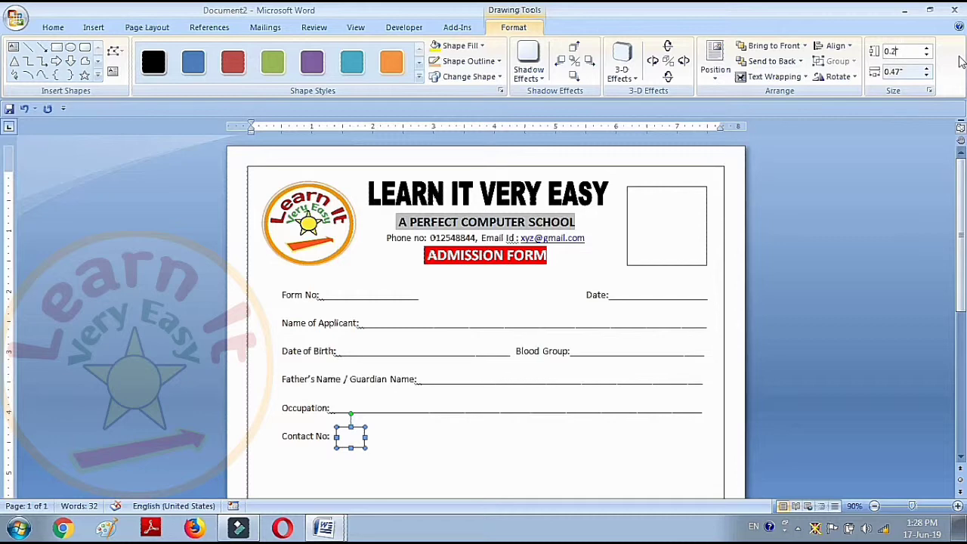
pyautogui.write('3')
pyautogui.press('Return')
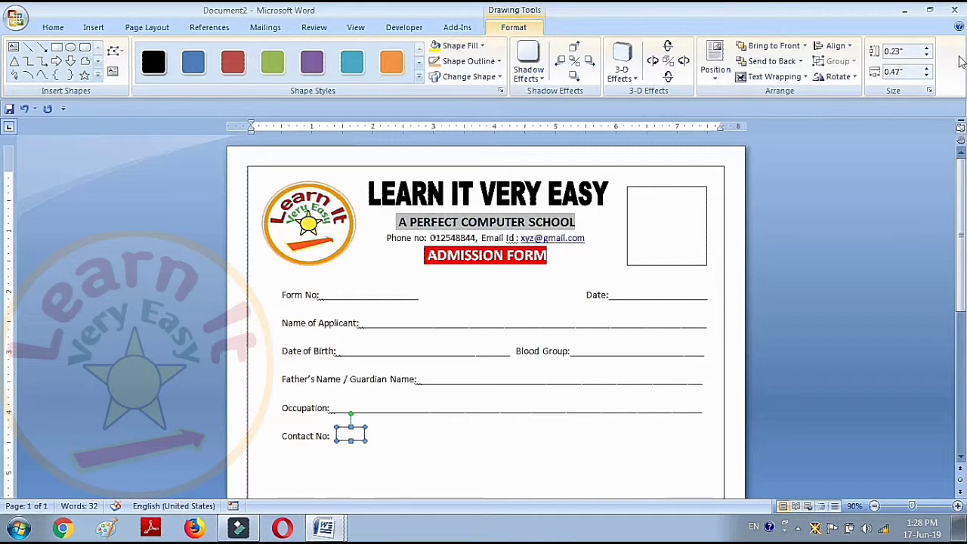
pyautogui.click(894, 71)
pyautogui.press('Home')
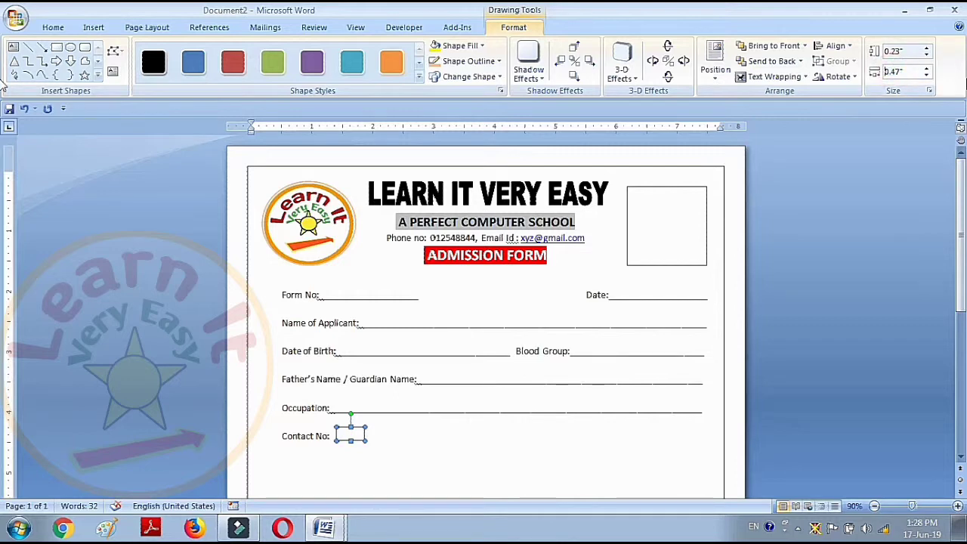
pyautogui.press('Right')
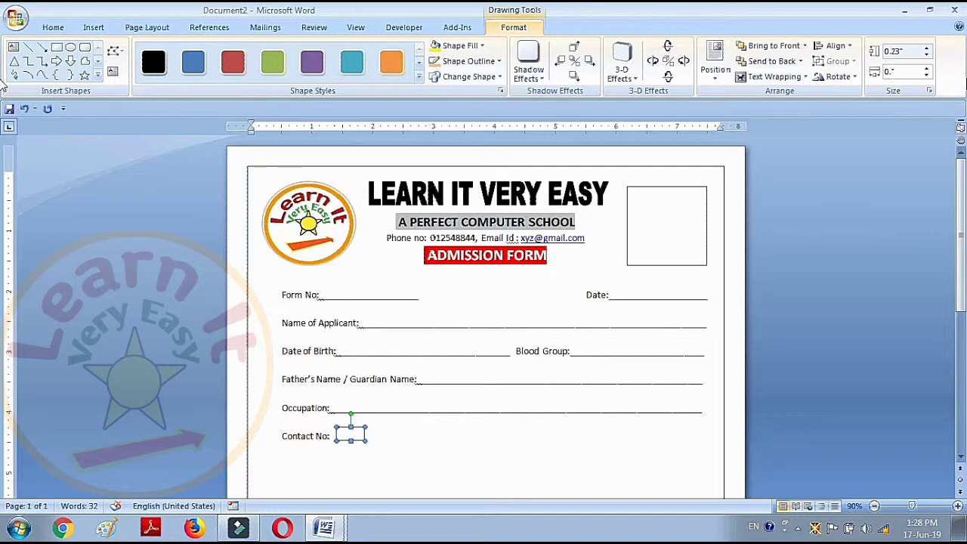
pyautogui.write('3')
pyautogui.press('Return')
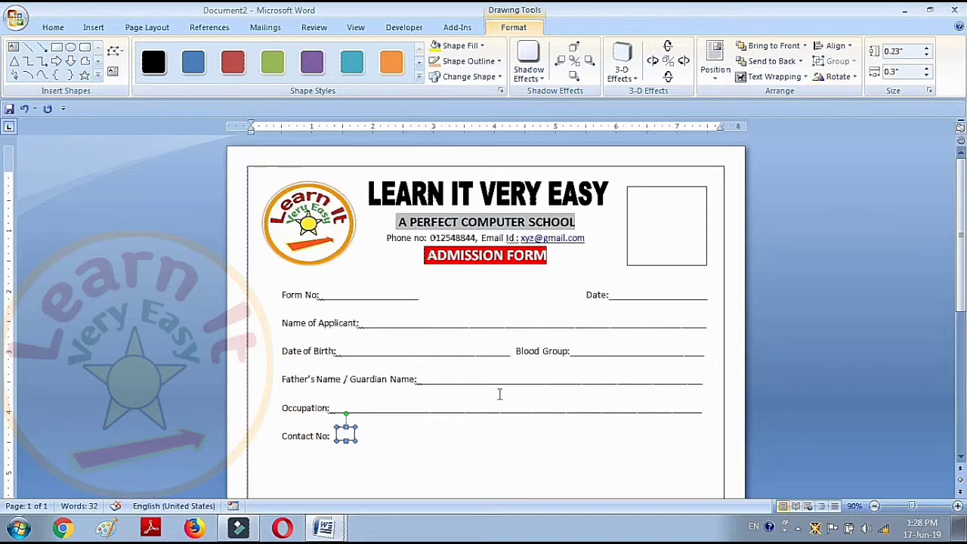
pyautogui.click(443, 437)
pyautogui.click(346, 434)
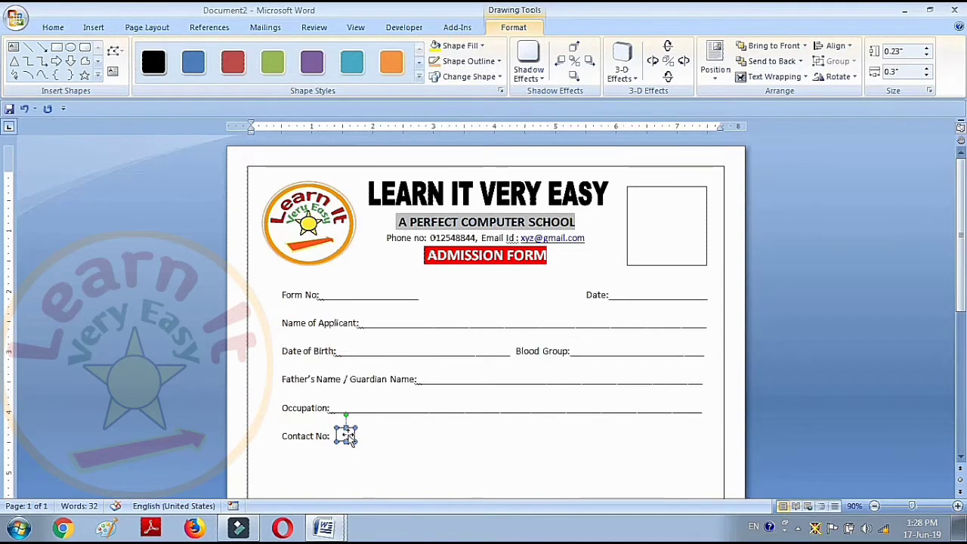
pyautogui.click(410, 449)
pyautogui.click(345, 435)
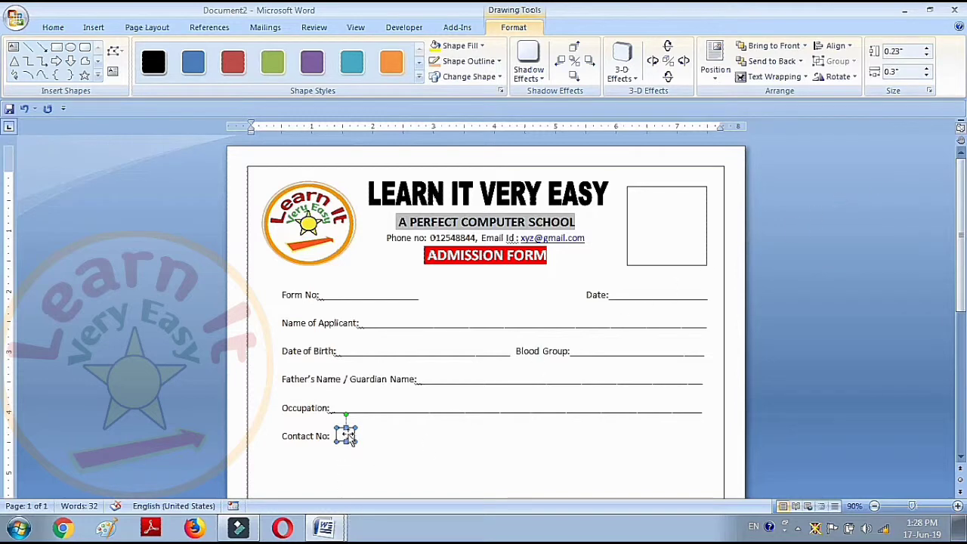
# Step: Copy the Contact No box along the line and nudge the copies flush into five adjoining boxes
pyautogui.moveTo(352, 440); pyautogui.dragTo(464, 441)
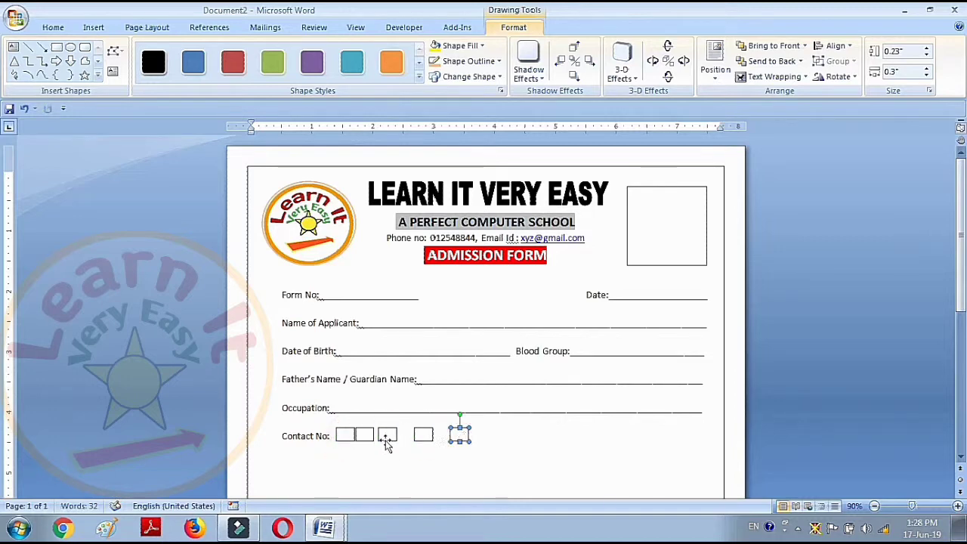
pyautogui.click(365, 438)
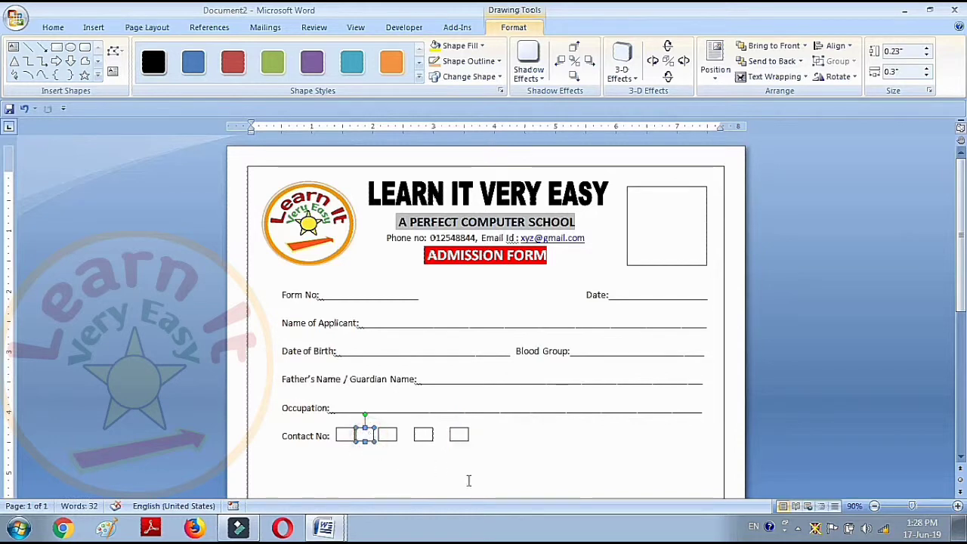
pyautogui.press('Left')
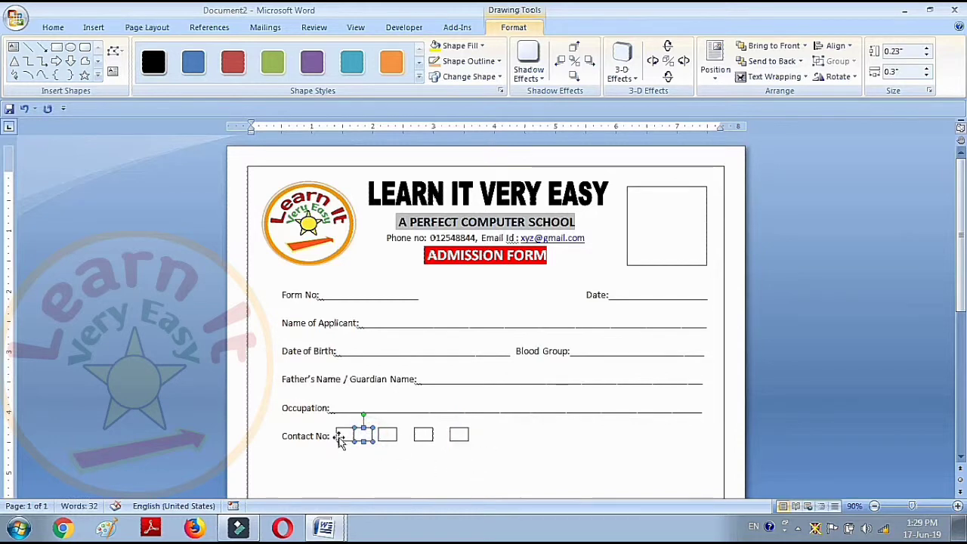
pyautogui.click(385, 435)
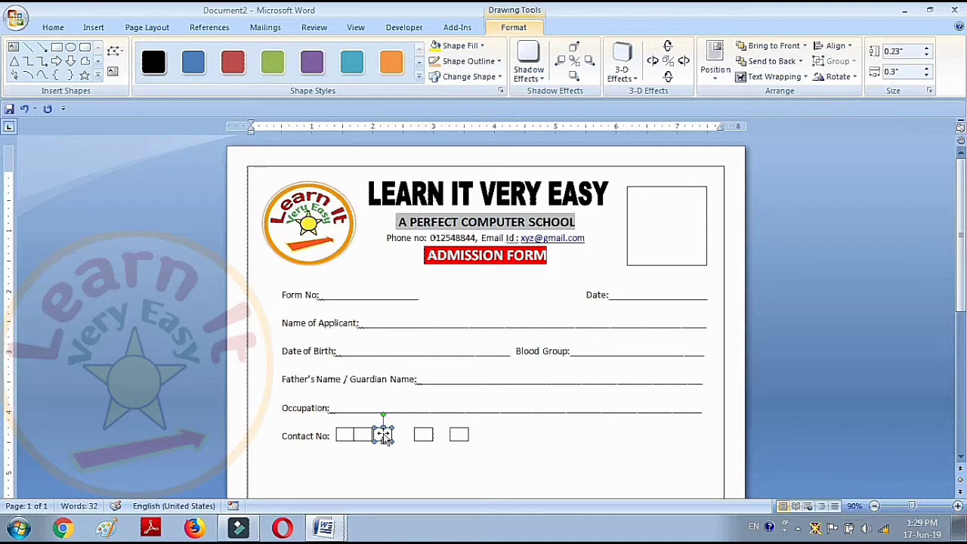
pyautogui.click(422, 435)
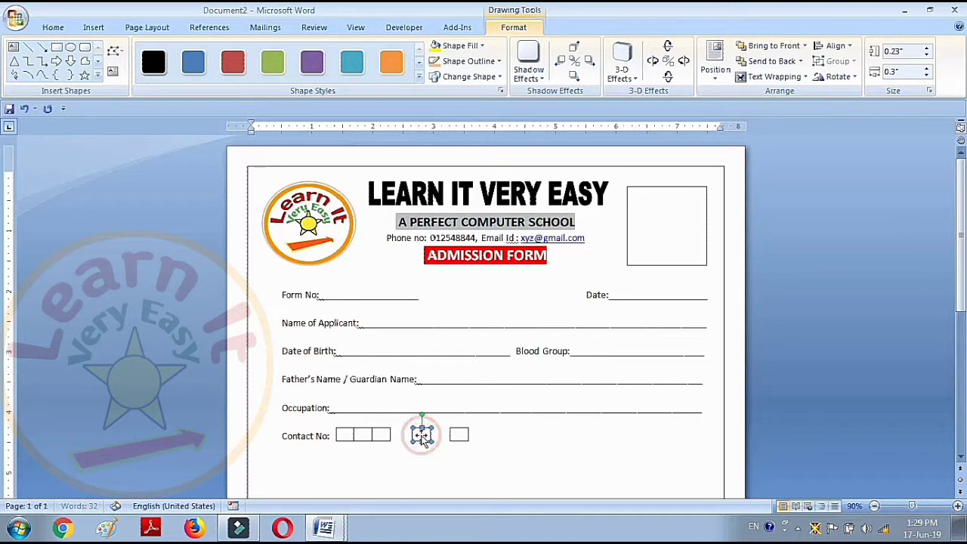
pyautogui.press('Left')
pyautogui.press('Left')
pyautogui.press('Left')
pyautogui.press('Left')
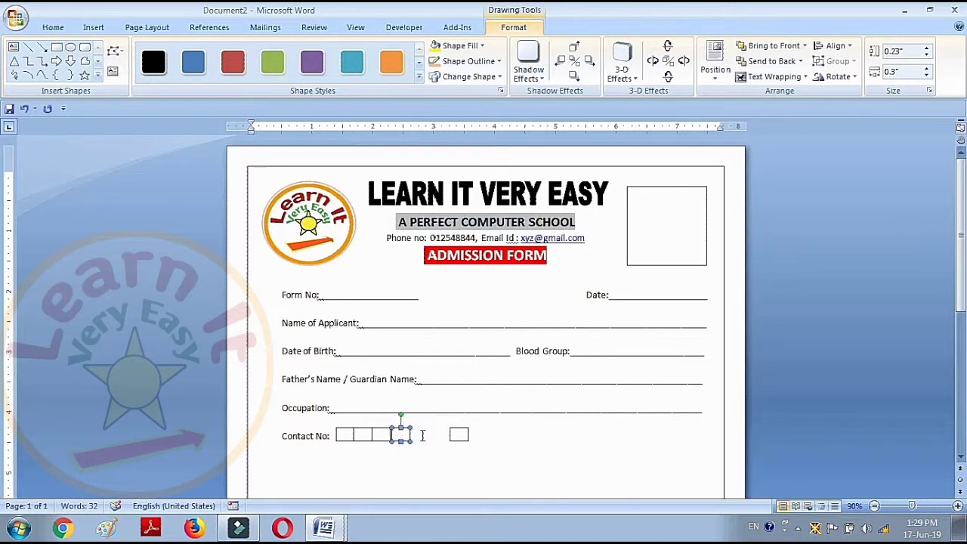
pyautogui.click(458, 437)
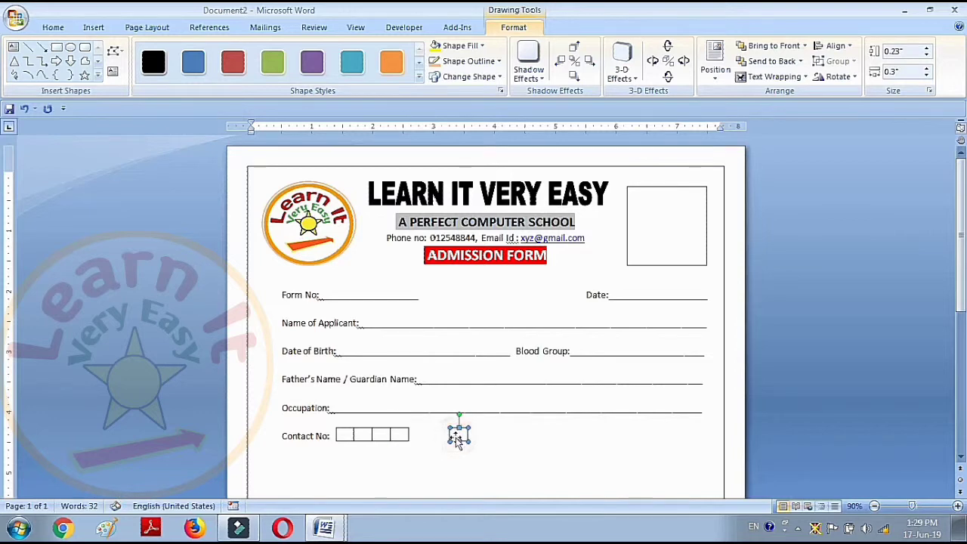
pyautogui.press('Left')
pyautogui.press('Left')
pyautogui.press('Left')
pyautogui.press('Left')
pyautogui.press('Left')
pyautogui.press('Left')
pyautogui.press('Left')
pyautogui.press('Left')
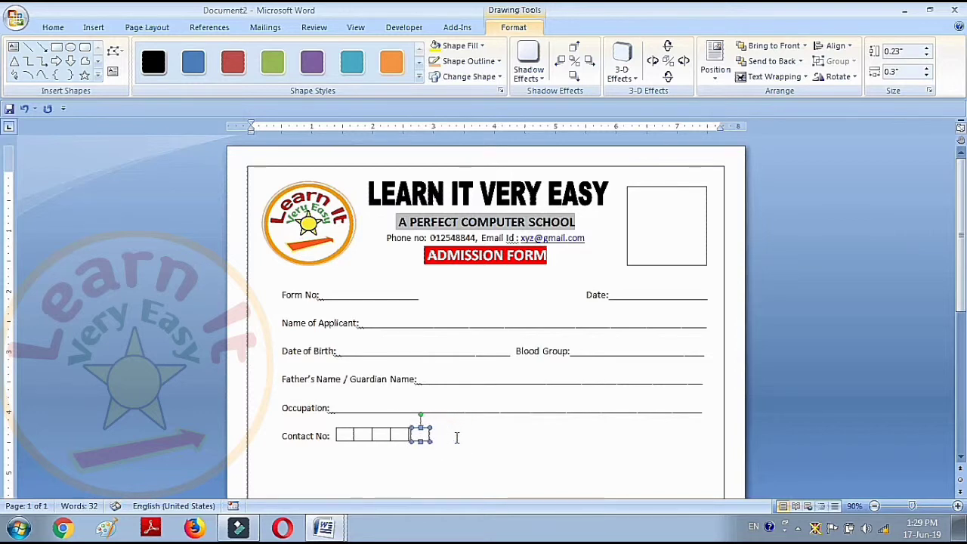
pyautogui.hotkey('ctrl', 'Left')
pyautogui.hotkey('ctrl', 'Left')
pyautogui.hotkey('ctrl', 'Left')
# Step: Select all five digit boxes and group them into one object
pyautogui.click(352, 440)
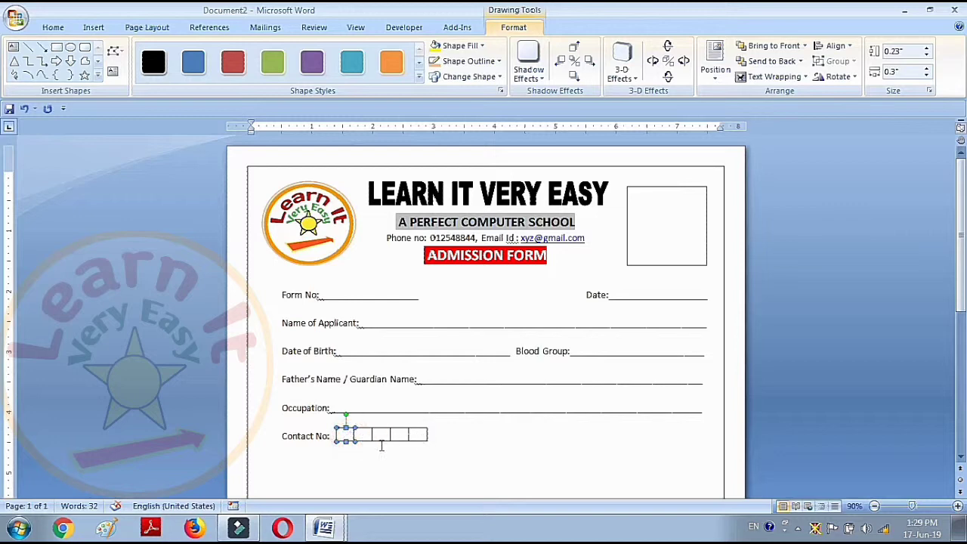
pyautogui.keyDown('shift'); pyautogui.click(364, 437); pyautogui.keyUp('shift')
pyautogui.keyDown('shift'); pyautogui.click(381, 436); pyautogui.keyUp('shift')
pyautogui.keyDown('shift'); pyautogui.click(400, 435); pyautogui.keyUp('shift')
pyautogui.keyDown('shift'); pyautogui.click(418, 436); pyautogui.keyUp('shift')
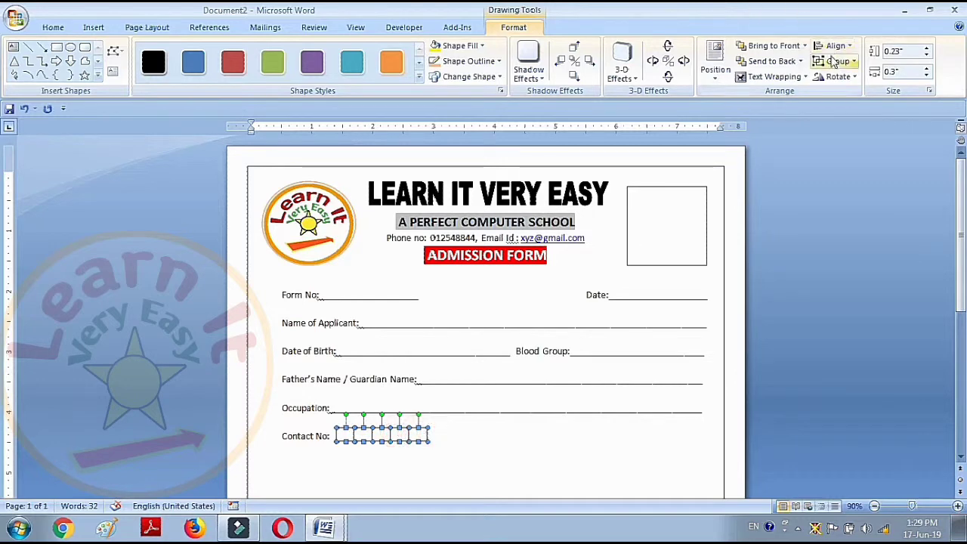
pyautogui.click(837, 60)
pyautogui.click(819, 78)
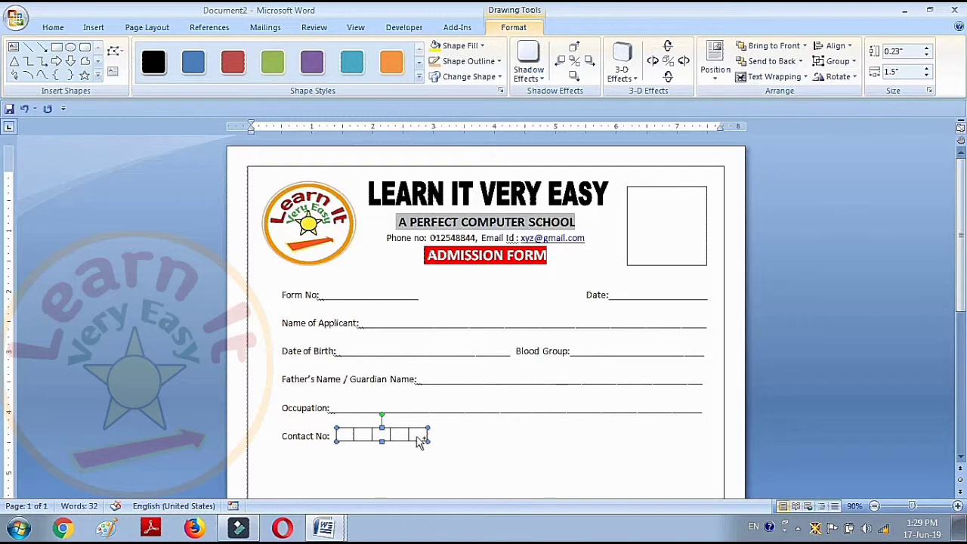
# Step: Duplicate the five-box group flush to its right to make a row of ten boxes
pyautogui.moveTo(420, 440); pyautogui.dragTo(517, 440)
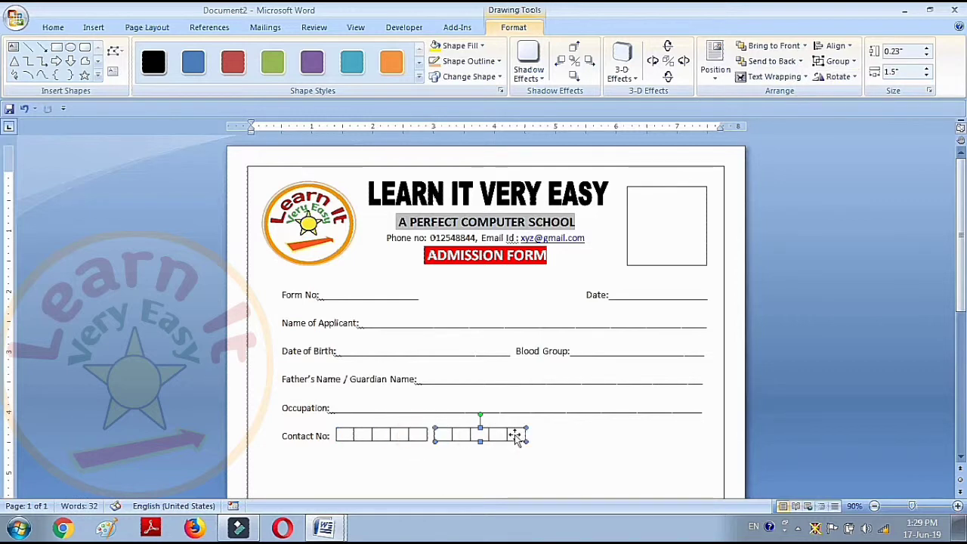
pyautogui.press('Left')
pyautogui.press('Left')
pyautogui.press('Left')
pyautogui.press('Left')
pyautogui.press('Left')
pyautogui.press('Left')
pyautogui.click(523, 435)
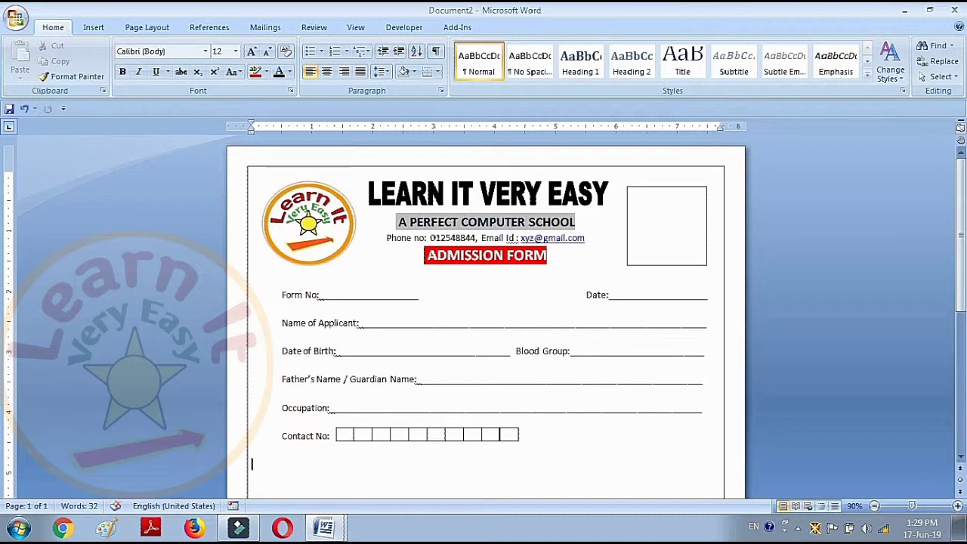
# Step: Below Contact No, type 'Permanent Address:' followed by an underscore line, checking the sample form first
pyautogui.press('Tab')
pyautogui.scroll(-3, 447, 397)
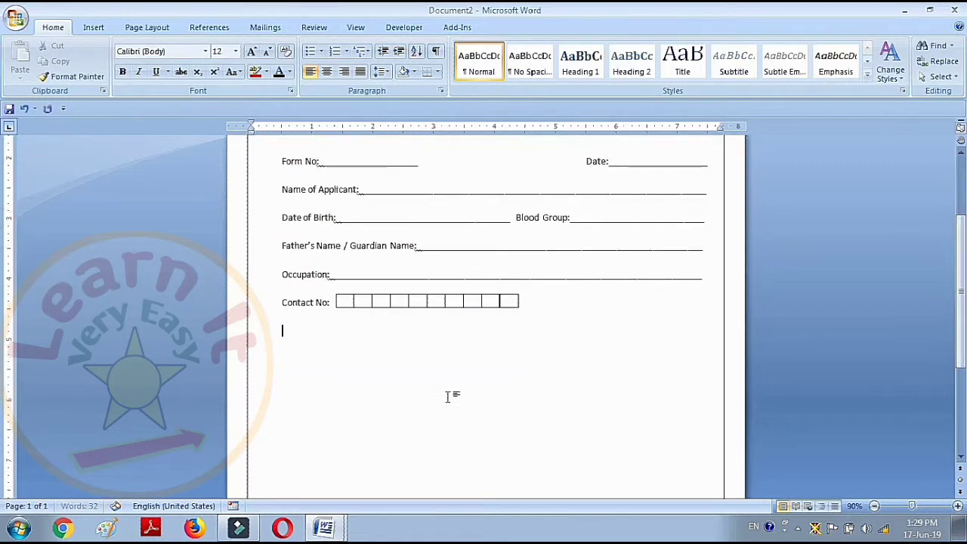
pyautogui.click(325, 528)
pyautogui.click(335, 464)
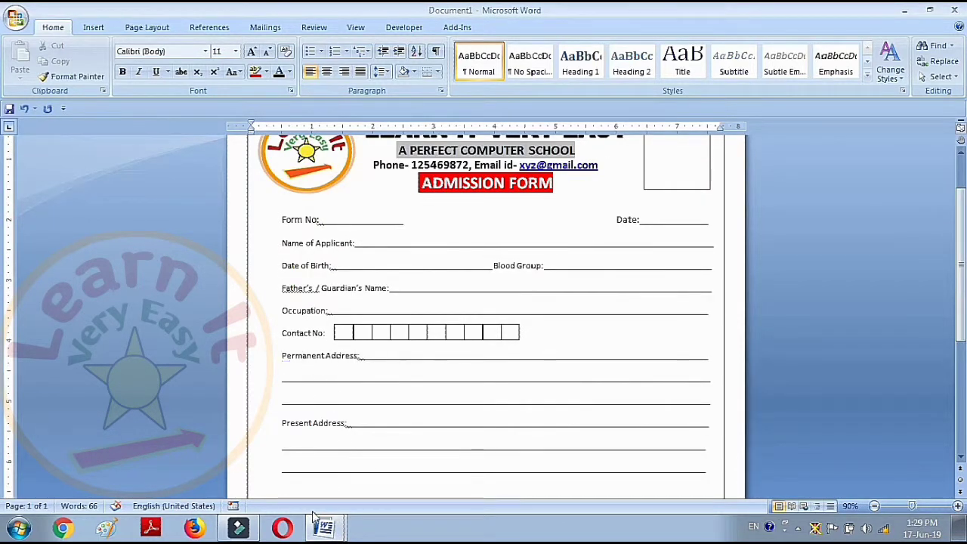
pyautogui.click(320, 504)
pyautogui.click(363, 451)
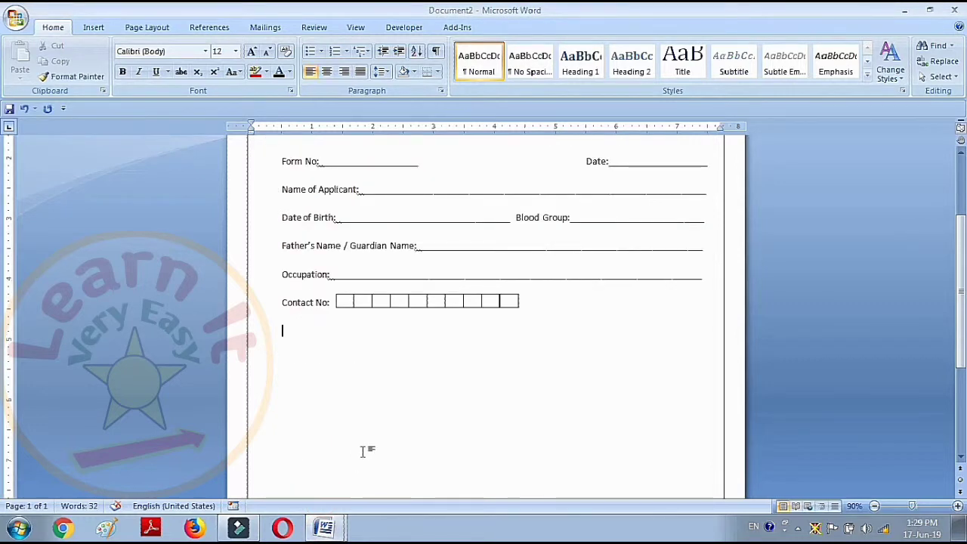
pyautogui.write('Perma')
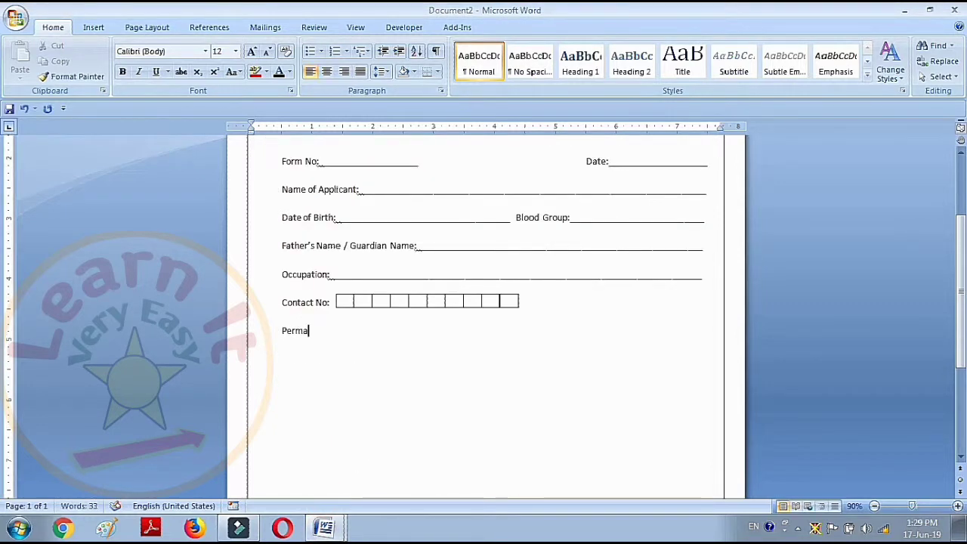
pyautogui.write('nt')
pyautogui.press('BackSpace')
pyautogui.press('BackSpace')
pyautogui.write('nent ')
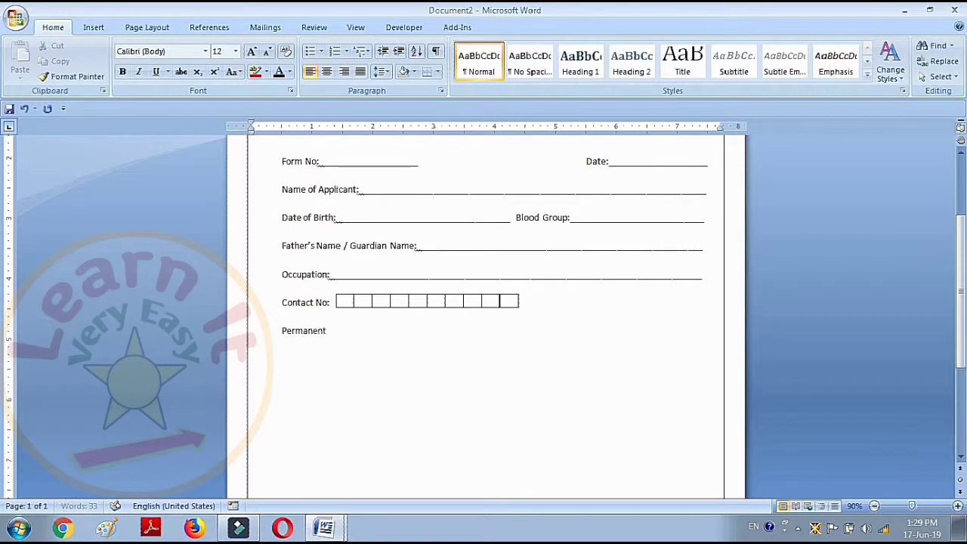
pyautogui.write('Address')
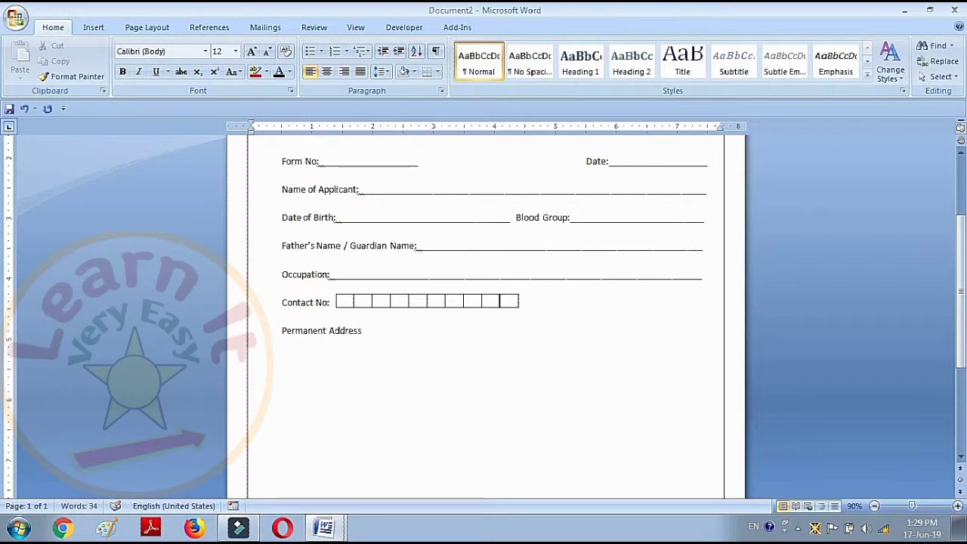
pyautogui.write(':________________')
pyautogui.write('_____________________________________________')
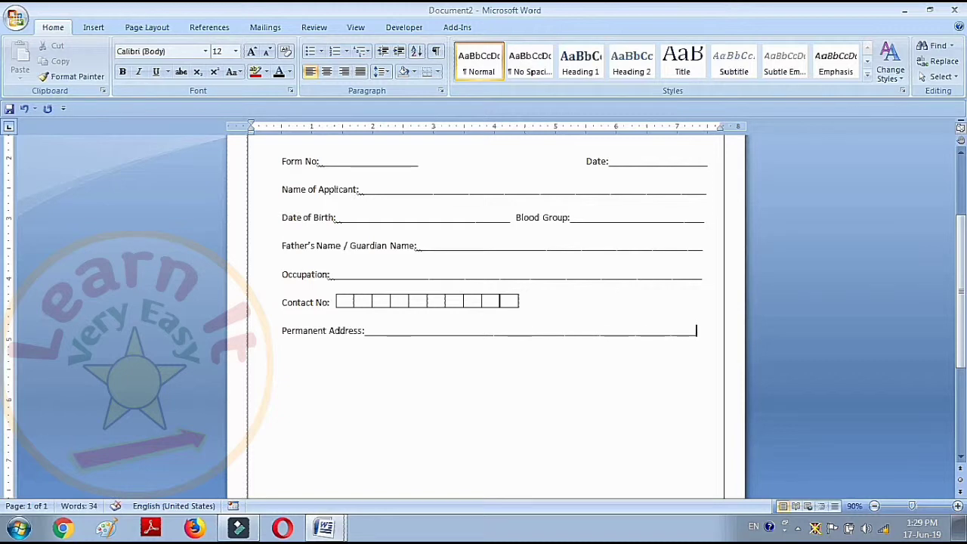
# Step: Add two blank underscore lines beneath Permanent Address
pyautogui.press('Return')
pyautogui.write('___________')
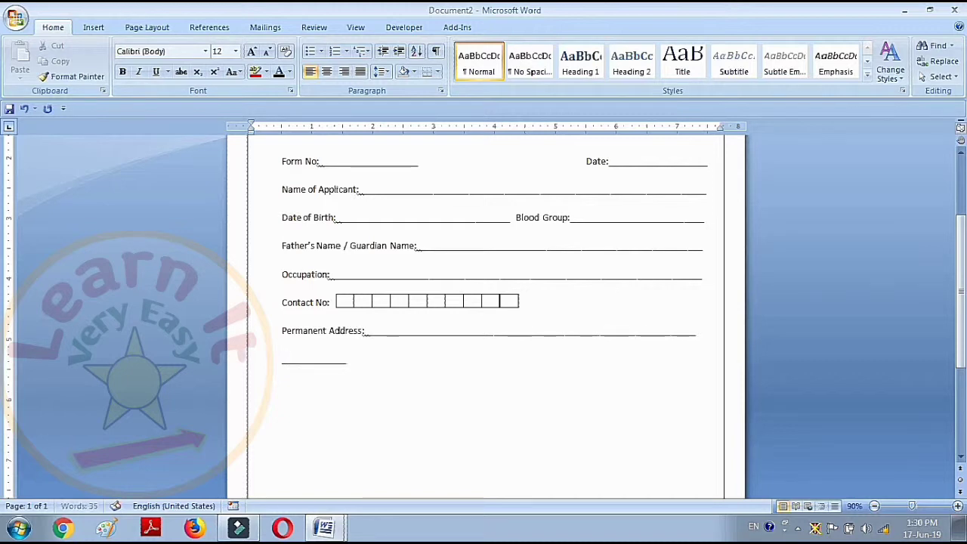
pyautogui.write('____________________________________________________________')
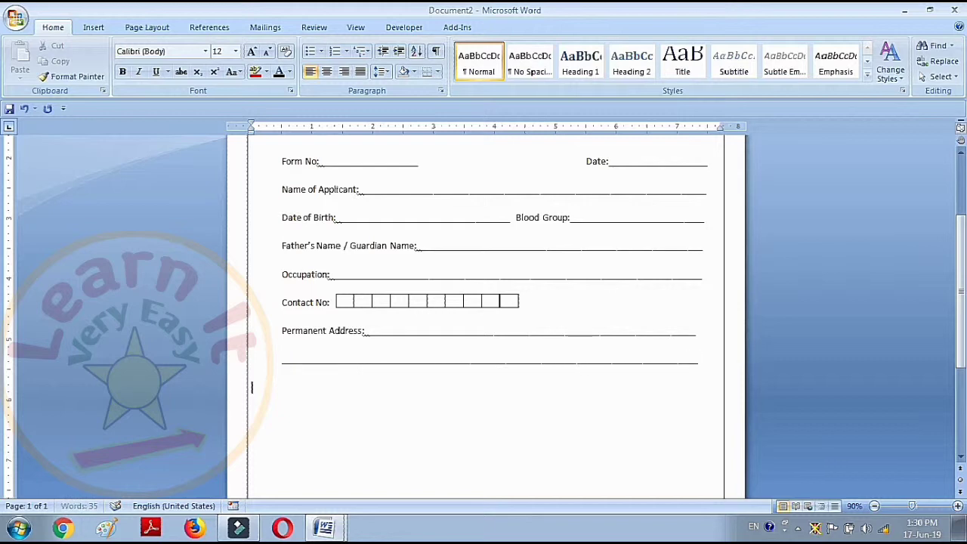
pyautogui.press('Tab')
pyautogui.write('_______')
pyautogui.write('___________________________________________________')
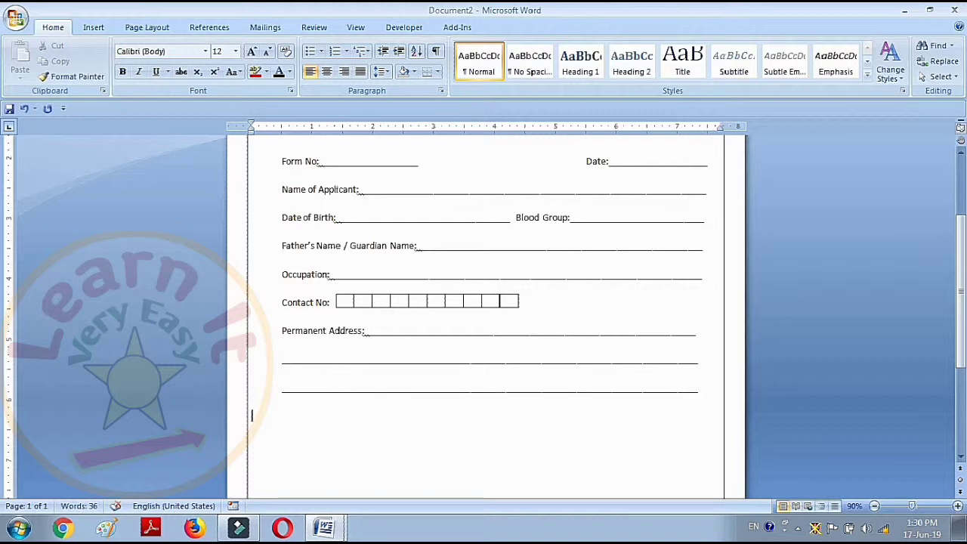
# Step: Type 'Present Address:' followed by an underscore line
pyautogui.press('Tab')
pyautogui.write('p')
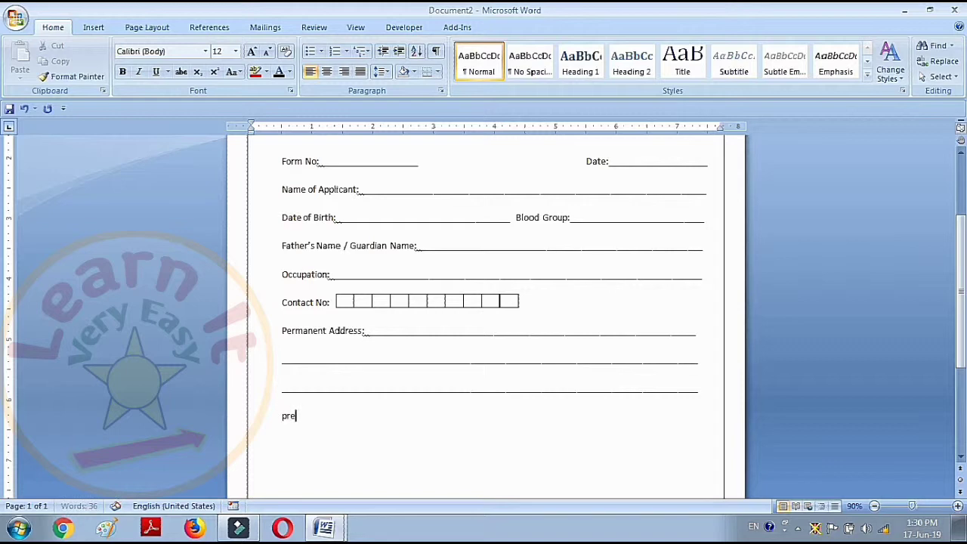
pyautogui.write('se')
pyautogui.write(' A')
pyautogui.write('ss')
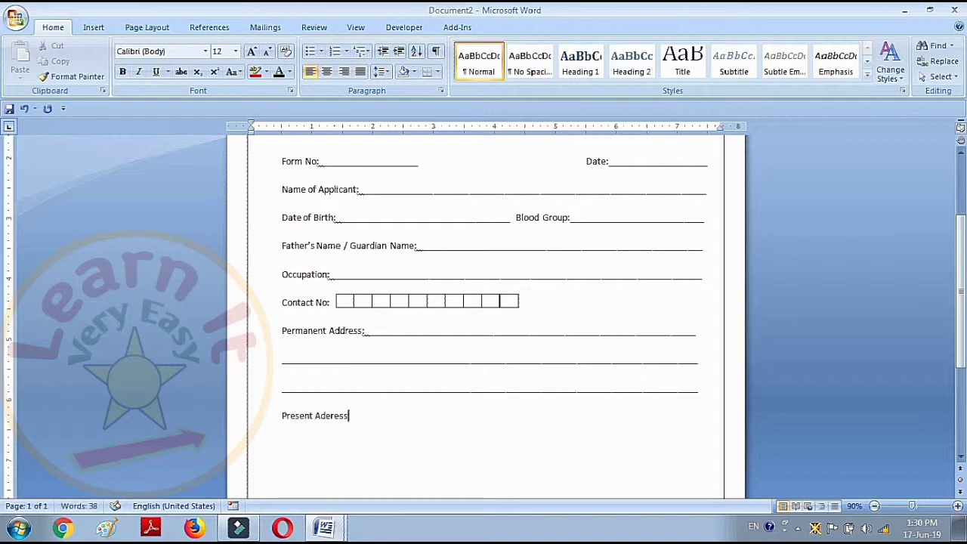
pyautogui.press('BackSpace')
pyautogui.press('BackSpace')
pyautogui.press('BackSpace')
pyautogui.press('BackSpace')
pyautogui.press('BackSpace')
pyautogui.write('res')
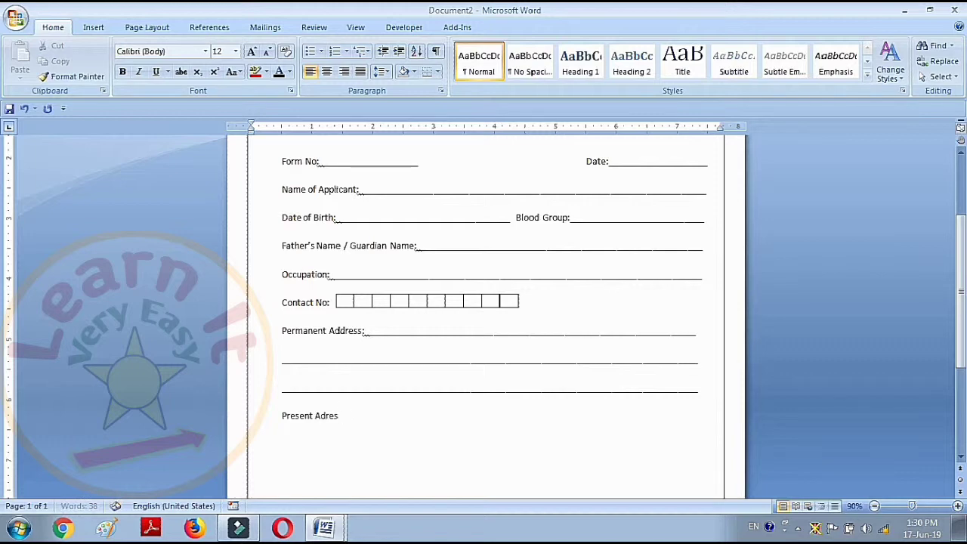
pyautogui.write('s')
pyautogui.press('BackSpace')
pyautogui.press('BackSpace')
pyautogui.press('BackSpace')
pyautogui.write('ress:')
pyautogui.write('_____________________________________________________________')
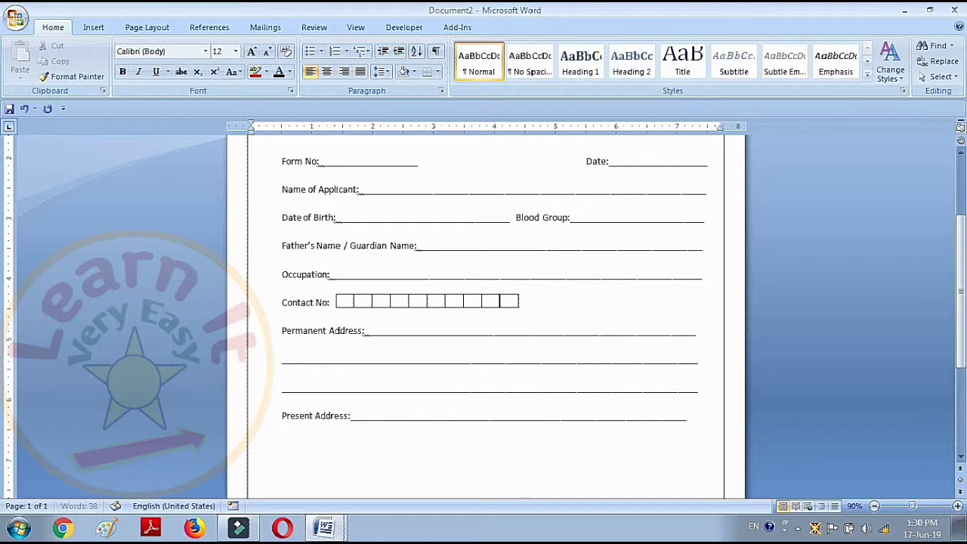
pyautogui.write('___')
# Step: Add two more blank underscore address lines beneath Present Address
pyautogui.press('Return')
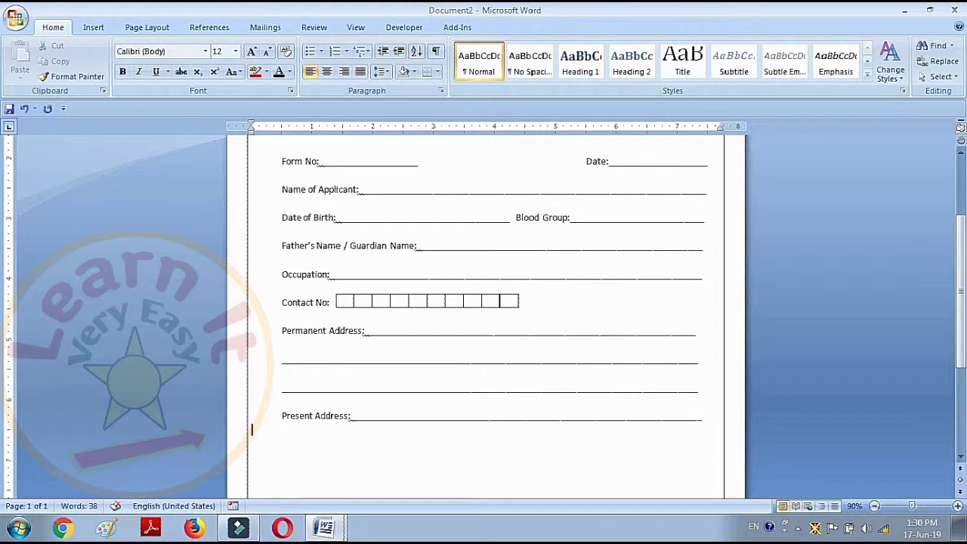
pyautogui.press('Return')
pyautogui.write('____')
pyautogui.write('_____________________________________________________________________')
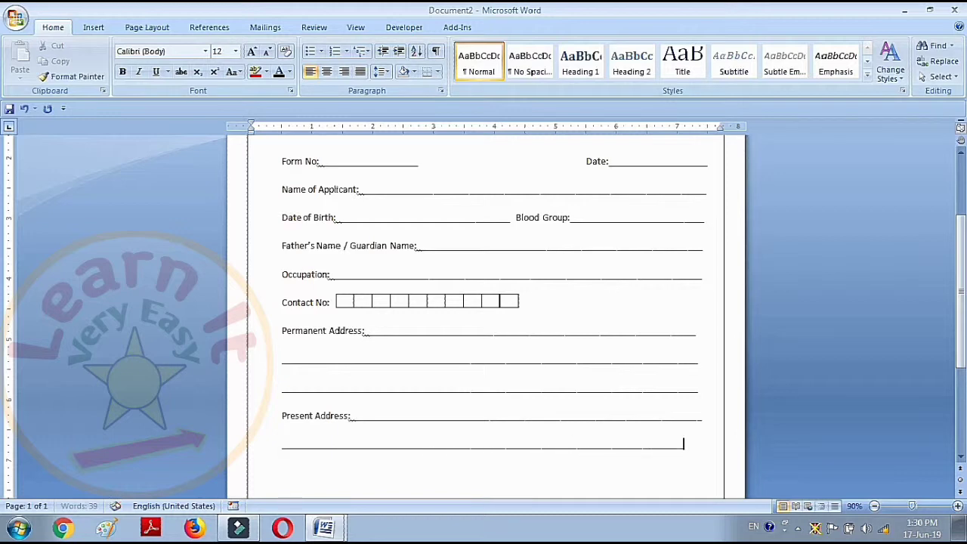
pyautogui.write('____')
pyautogui.press('Return')
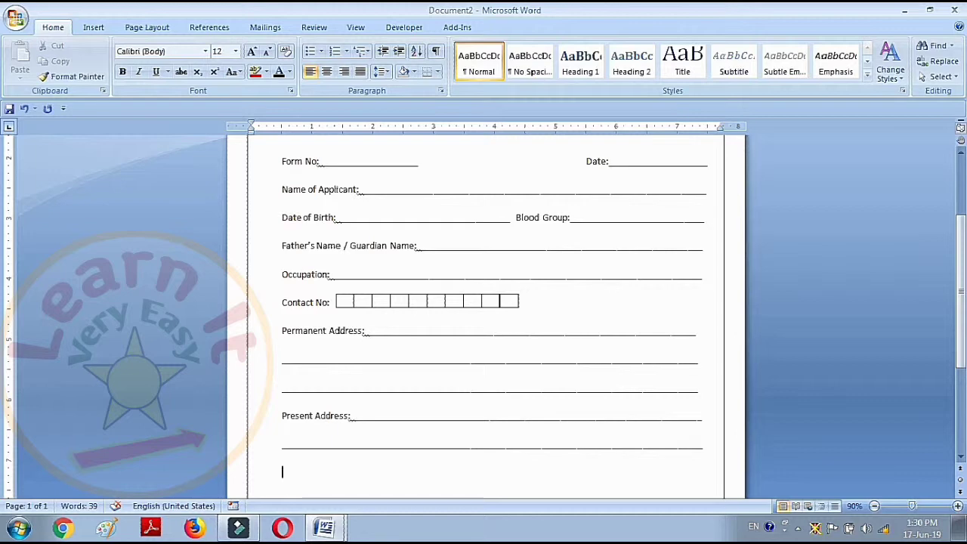
pyautogui.write('___________________')
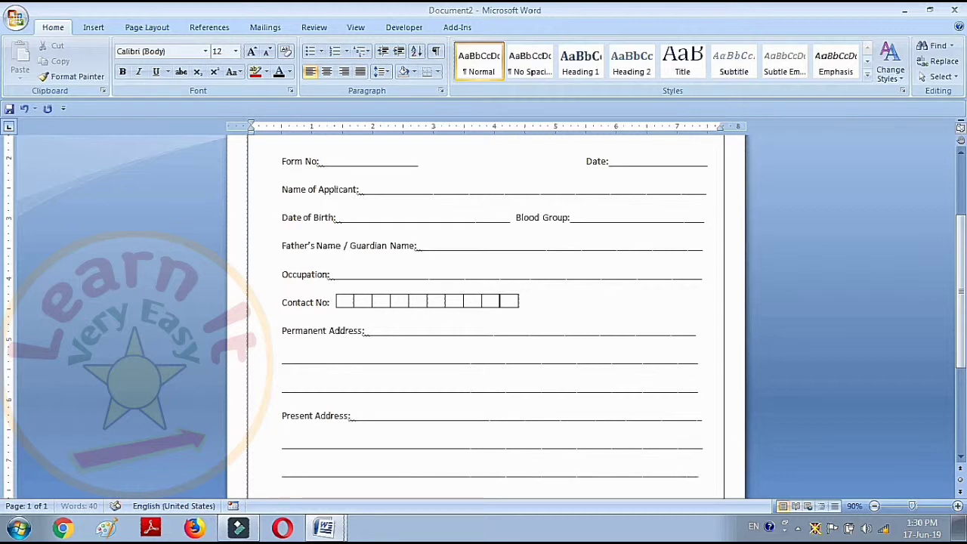
pyautogui.write('__')
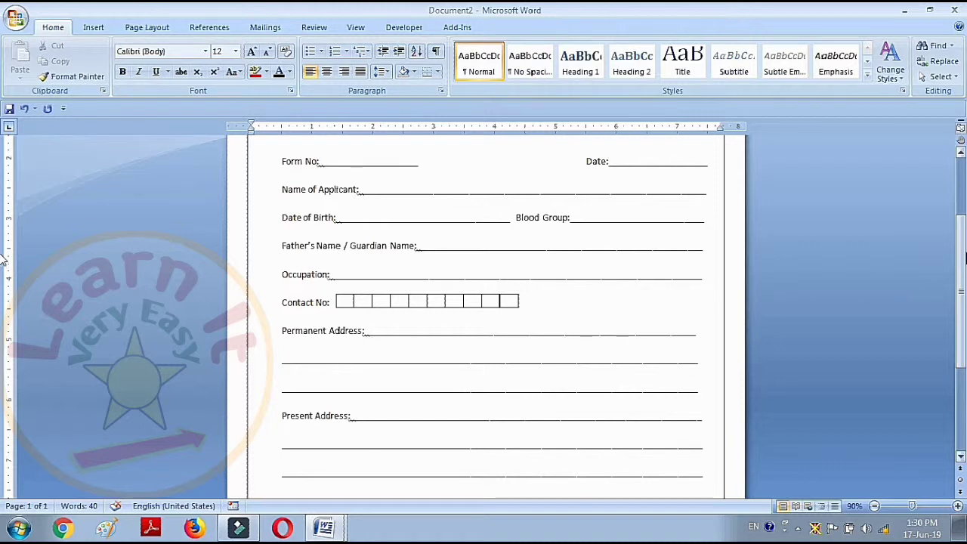
pyautogui.scroll(-2, 649, 351)
pyautogui.scroll(-2, 680, 378)
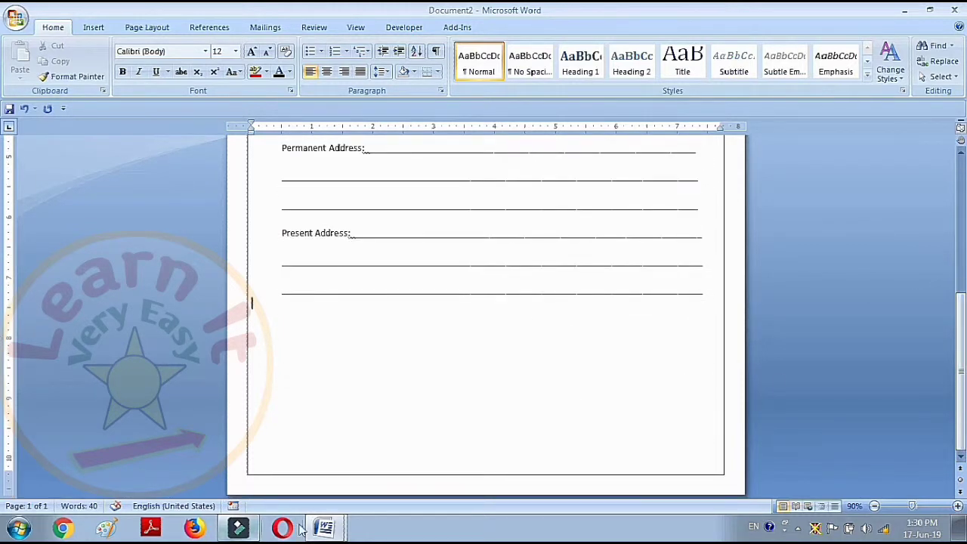
pyautogui.click(325, 527)
pyautogui.click(305, 464)
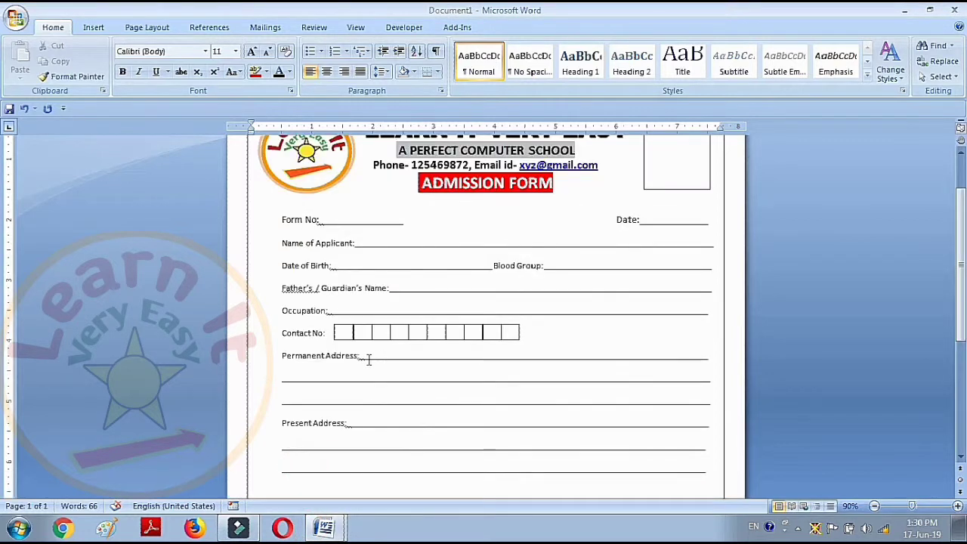
pyautogui.scroll(-5, 4, 317)
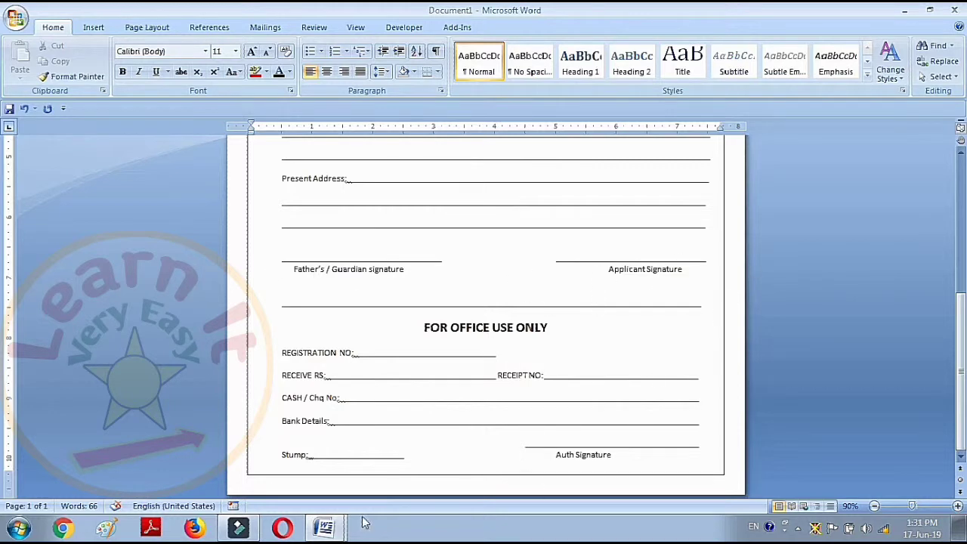
pyautogui.click(323, 525)
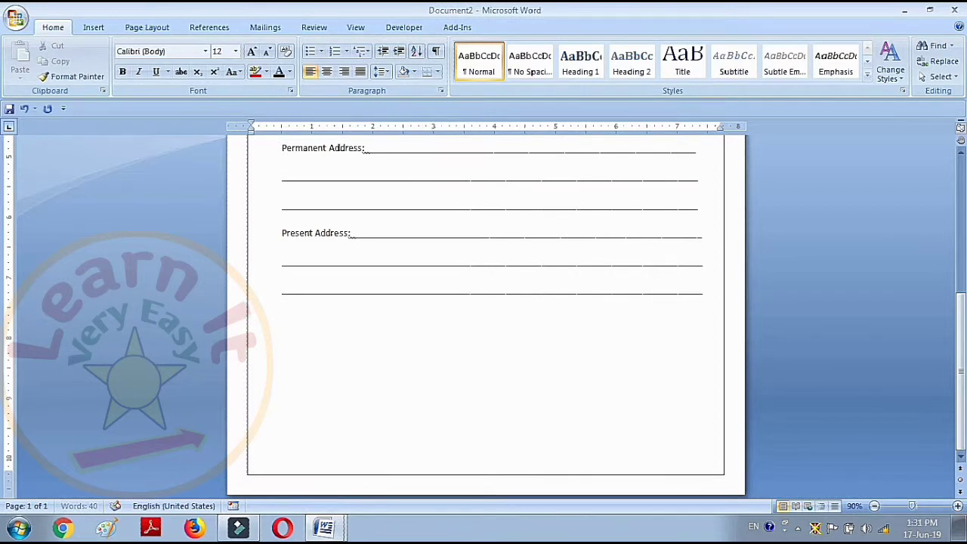
# Step: Draw two underscore signature lines, one at the left and one at the right
pyautogui.press('Tab')
pyautogui.write('______')
pyautogui.write('__')
pyautogui.press('Tab')
pyautogui.press('Tab')
pyautogui.press('Tab')
pyautogui.write('________')
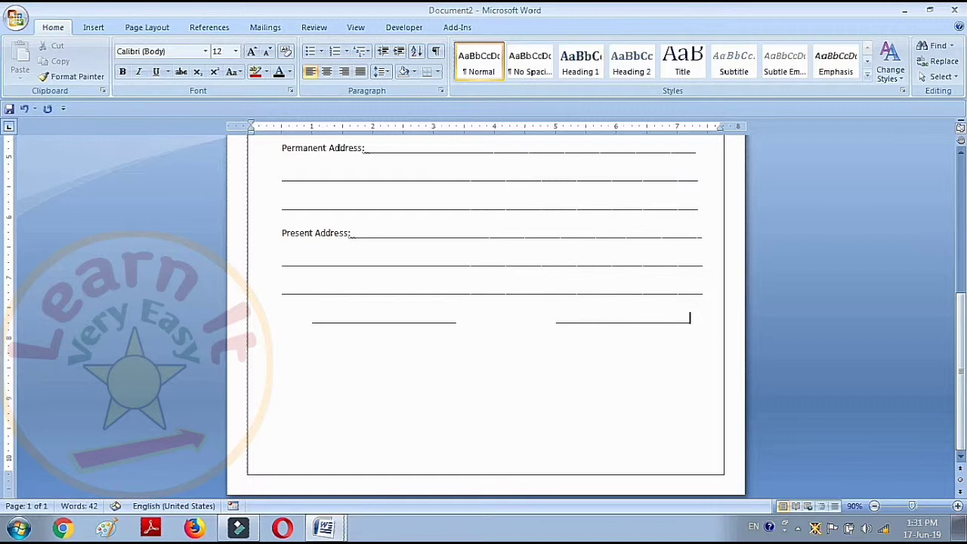
pyautogui.write('___')
# Step: Caption the lines 'Father's / Guardian Signature' and 'Applicant Signature' on the next line
pyautogui.press('Return')
pyautogui.write('Fa')
pyautogui.write('ther')
pyautogui.write("'s")
pyautogui.write('Guardian Si')
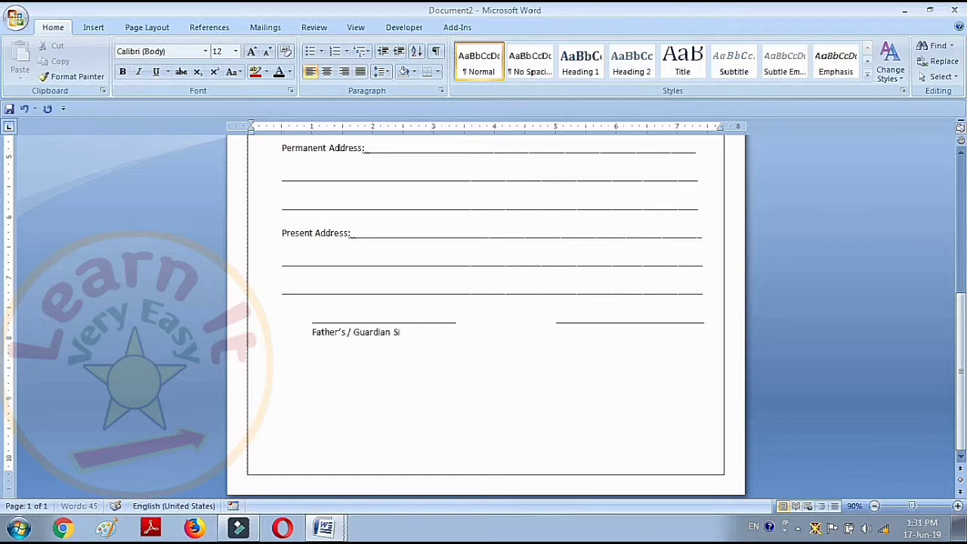
pyautogui.write(' gna')
pyautogui.write('ure')
pyautogui.press('Tab')
pyautogui.write('Ap')
pyautogui.write('S')
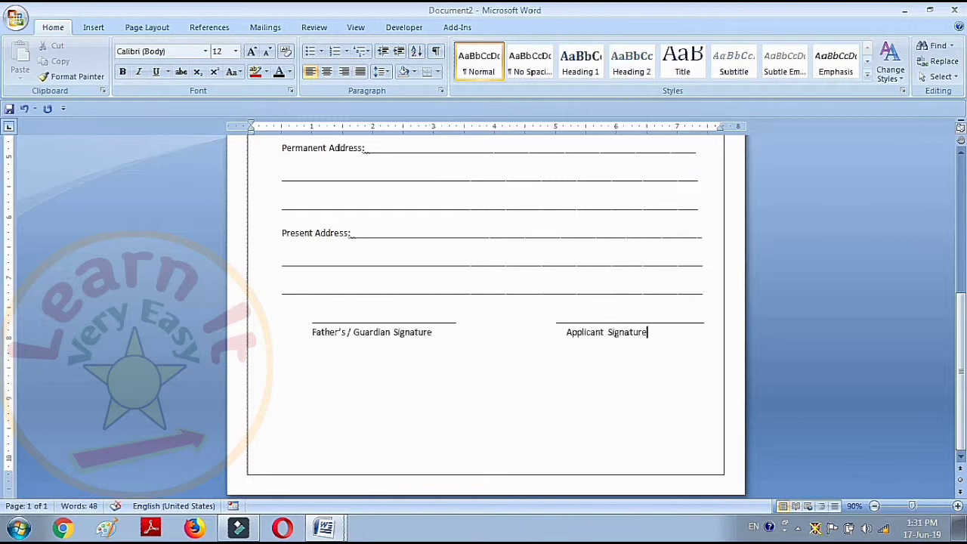
# Step: Remove the extra space before Applicant Signature, then switch to the sample form Document1
pyautogui.click(567, 332)
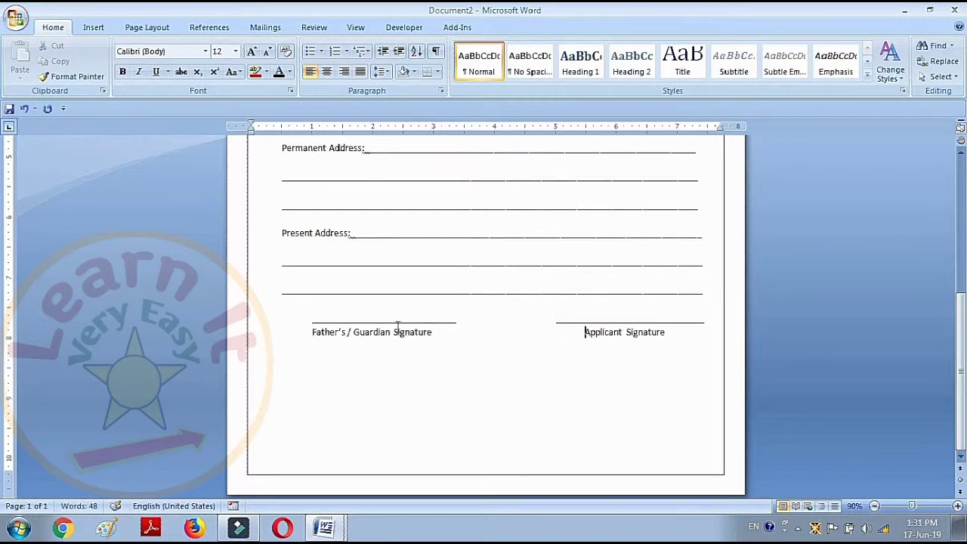
pyautogui.click(313, 333)
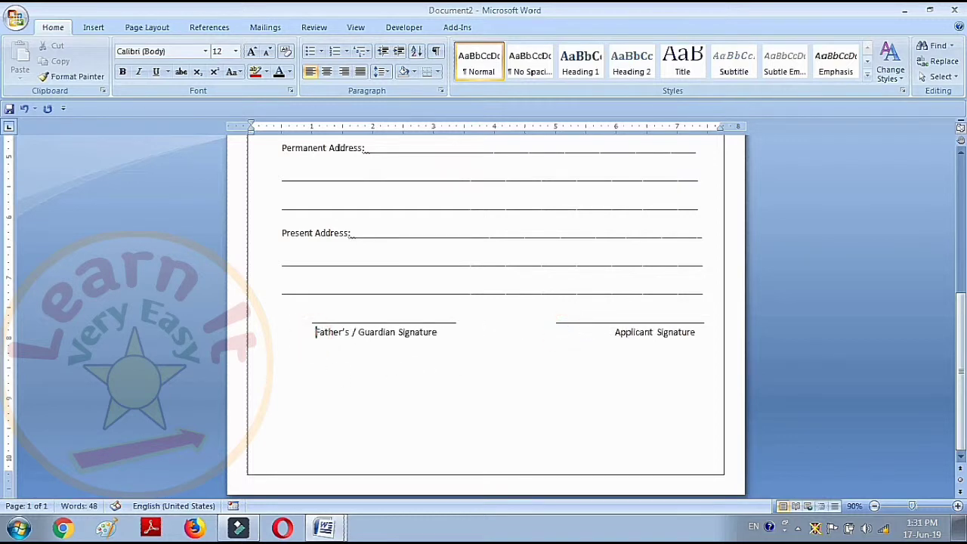
pyautogui.click(600, 332)
pyautogui.press('BackSpace')
pyautogui.press('BackSpace')
pyautogui.press('BackSpace')
pyautogui.press('BackSpace')
pyautogui.press('BackSpace')
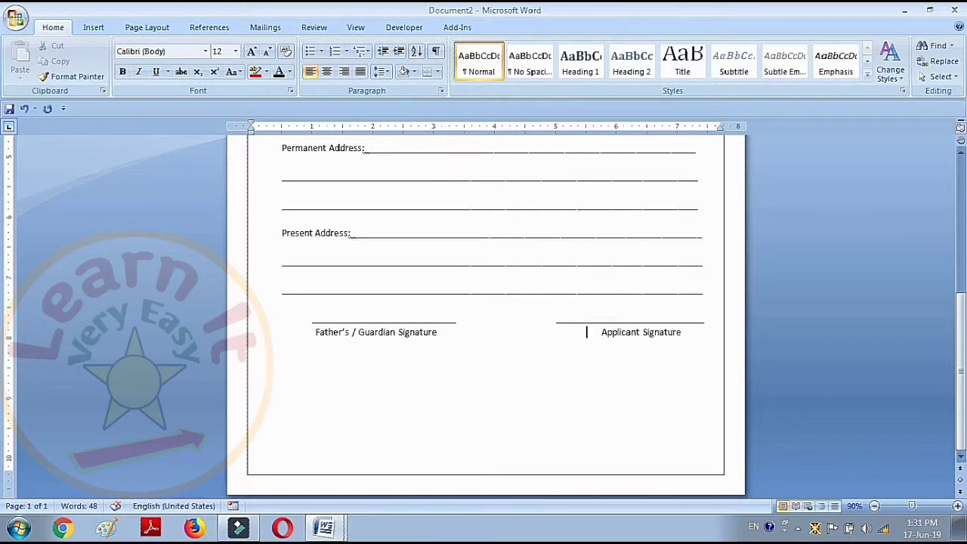
pyautogui.click(710, 334)
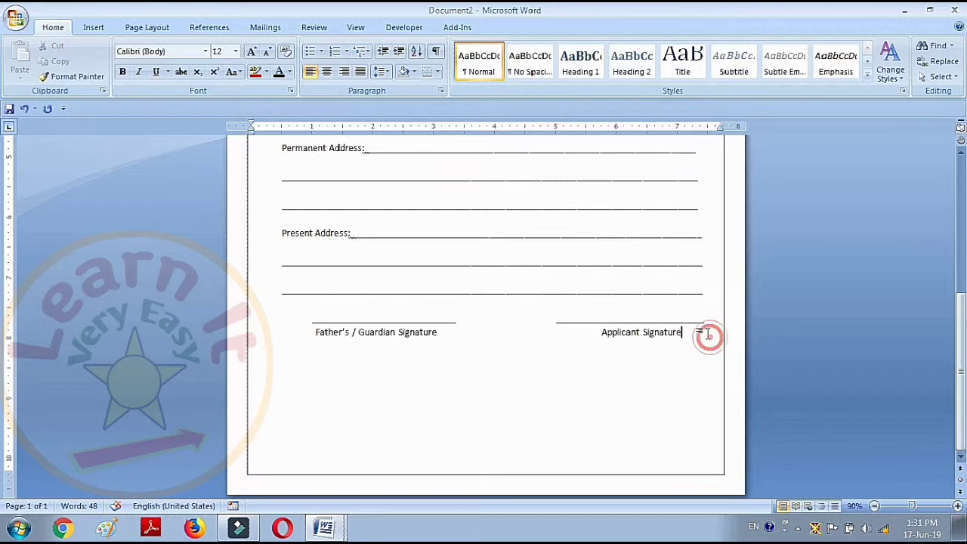
pyautogui.click(325, 528)
pyautogui.click(330, 463)
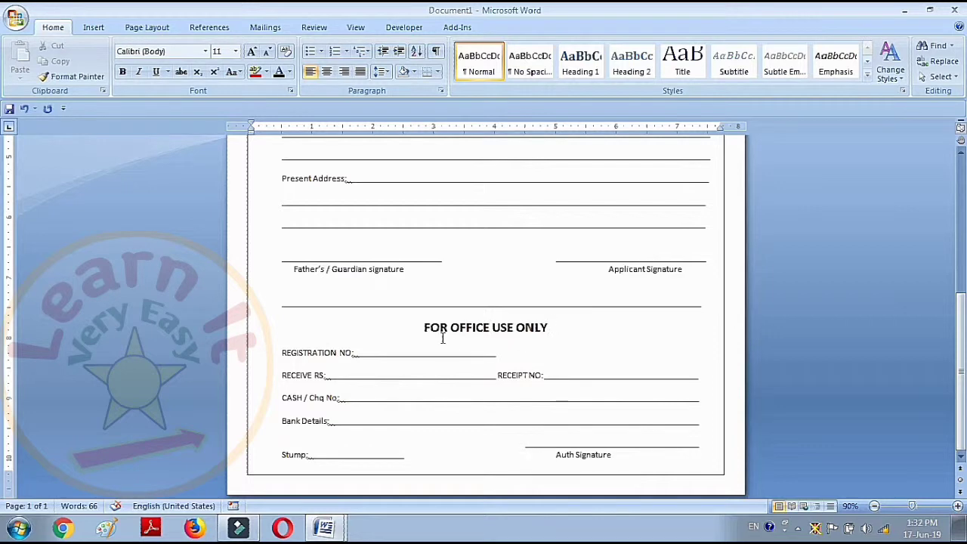
# Step: In Document2 add a centred 'FOR OFFICE USE ONLY' heading, left-align the next line, then return to Document1
pyautogui.click(324, 496)
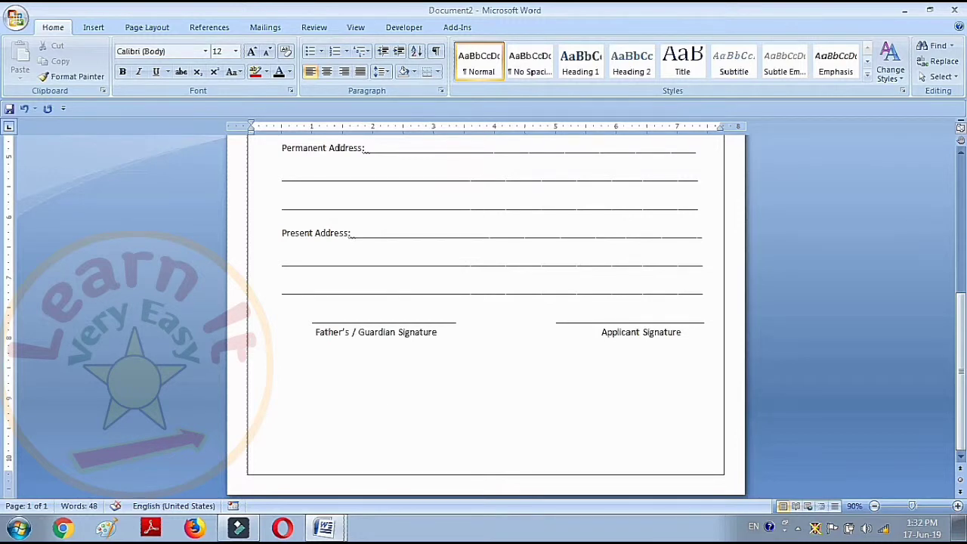
pyautogui.hotkey('ctrl', 'e')
pyautogui.write('FOR')
pyautogui.write(' OFFICE USE')
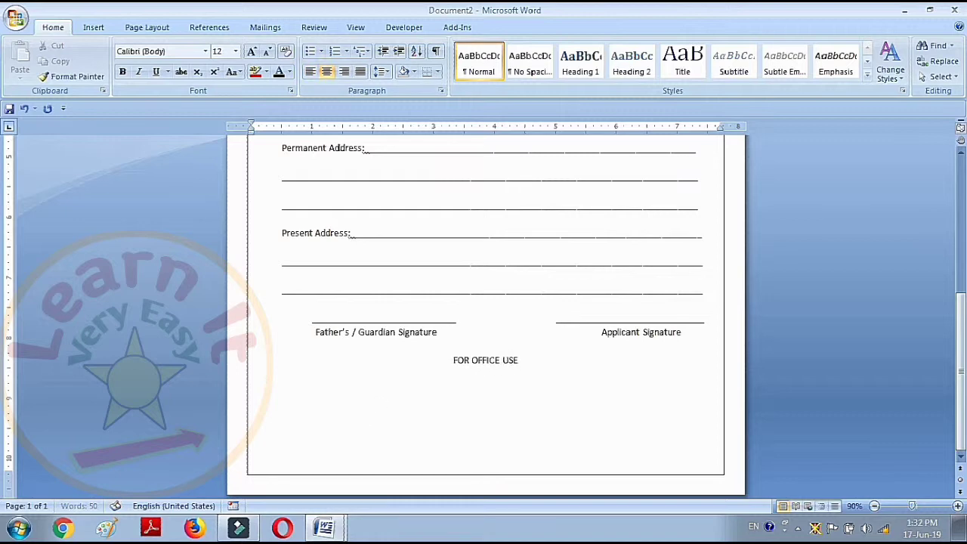
pyautogui.write(' ONLY')
pyautogui.press('Return')
pyautogui.hotkey('ctrl', 'l')
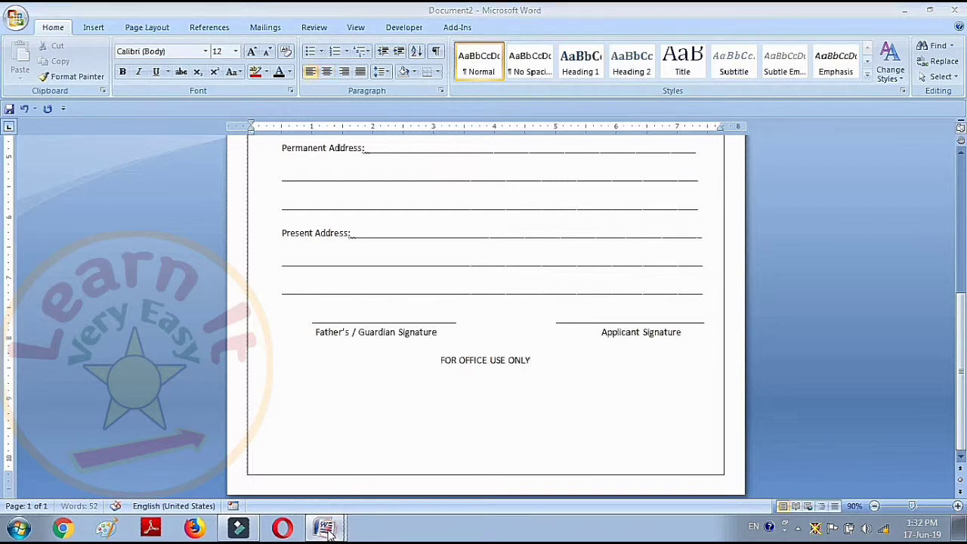
pyautogui.click(324, 471)
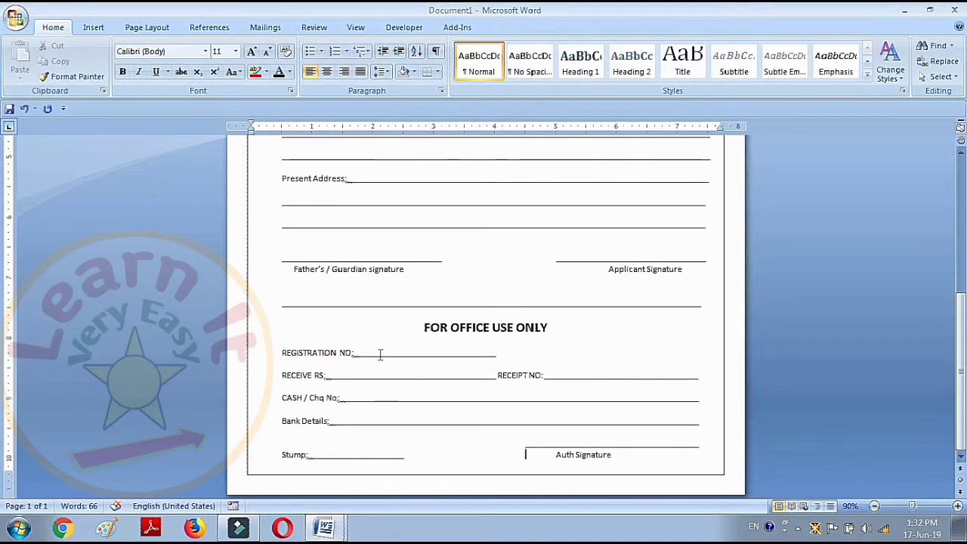
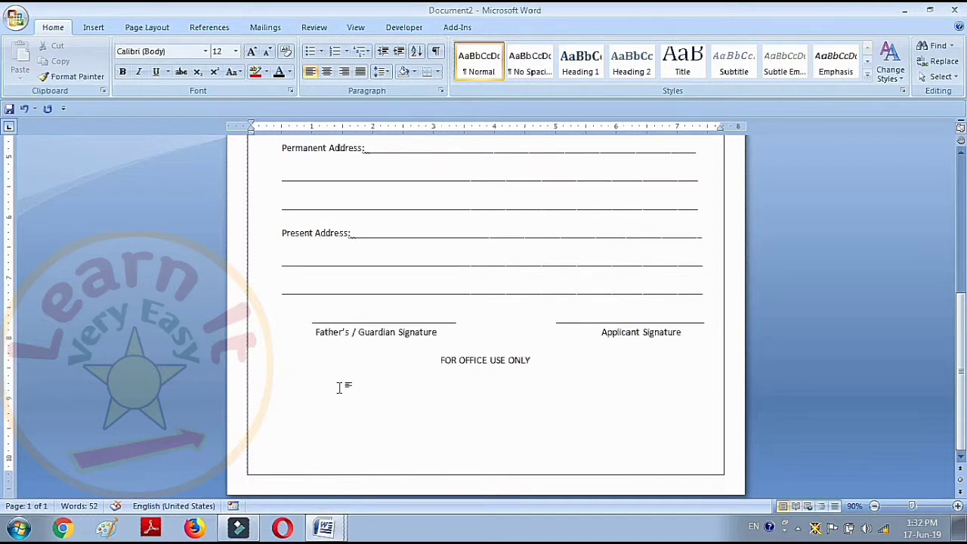
# Step: Type the underlined 'REGISTRATION NO' field, correcting the spelling, and check it against the reference form
pyautogui.write('REGIS')
pyautogui.write('A')
pyautogui.write('TION')
pyautogui.press('BackSpace')
pyautogui.press('BackSpace')
pyautogui.write('O')
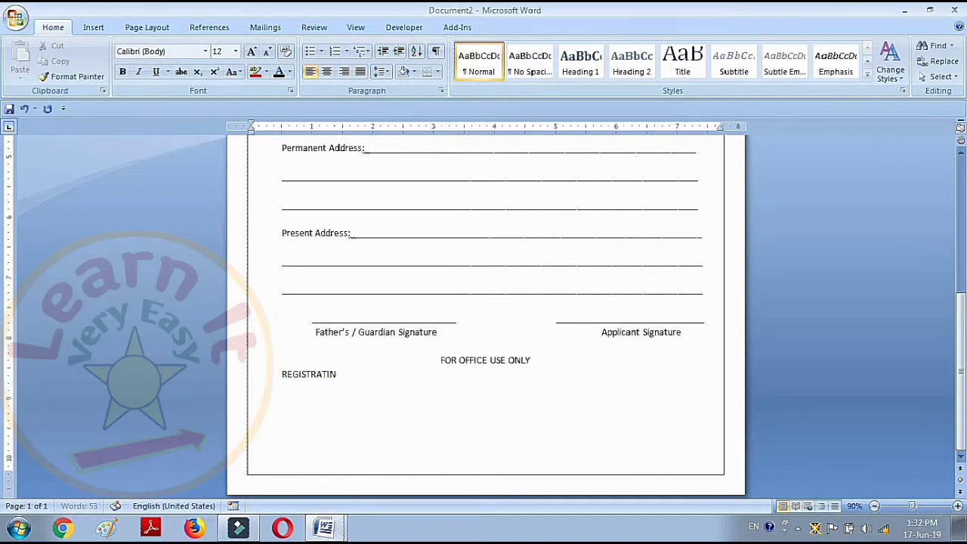
pyautogui.write('N')
pyautogui.press('BackSpace')
pyautogui.press('BackSpace')
pyautogui.write('ON NO')
pyautogui.write('__________')
pyautogui.write('__________________')
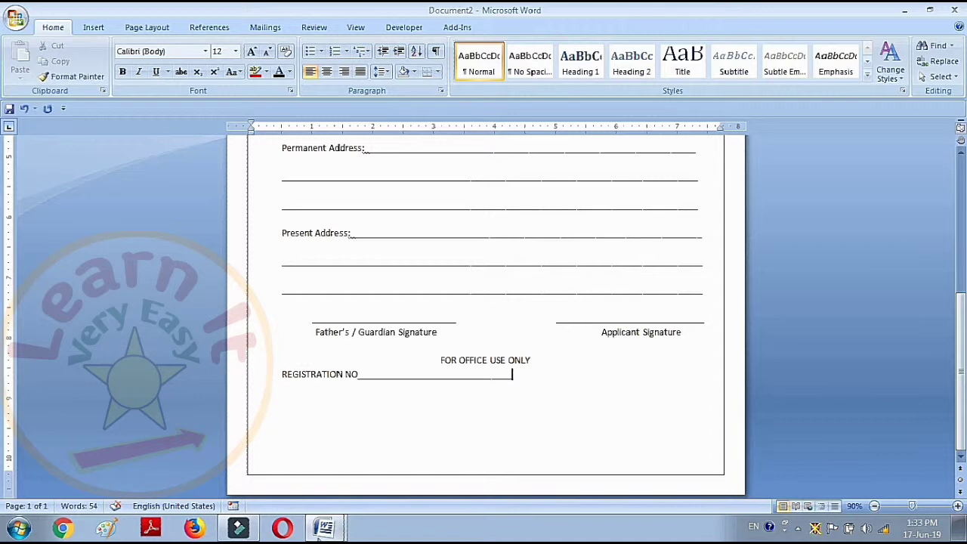
pyautogui.click(318, 462)
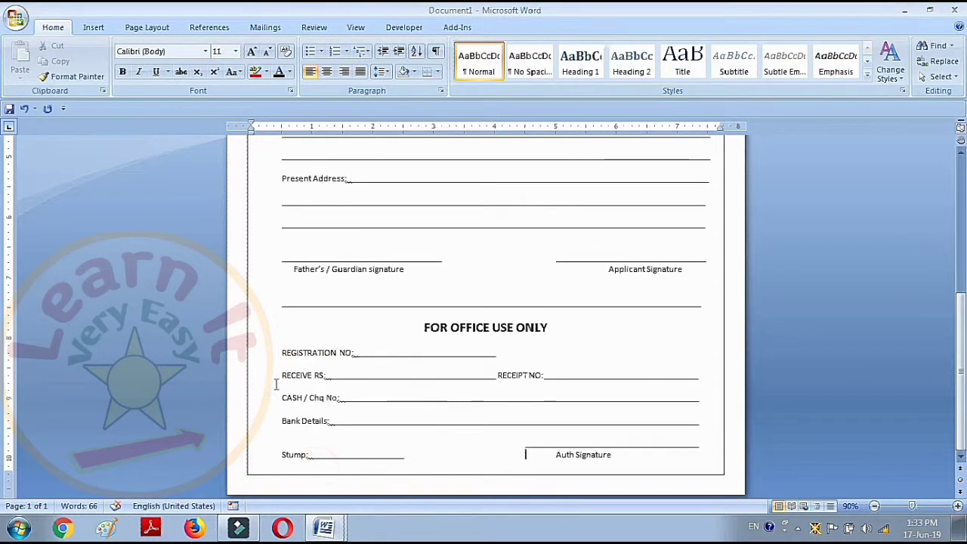
pyautogui.click(325, 497)
# Step: On a new line add underlined 'RECEIVERS:' and 'RECEIPT NO:' fields, then view the reference form
pyautogui.press('Return')
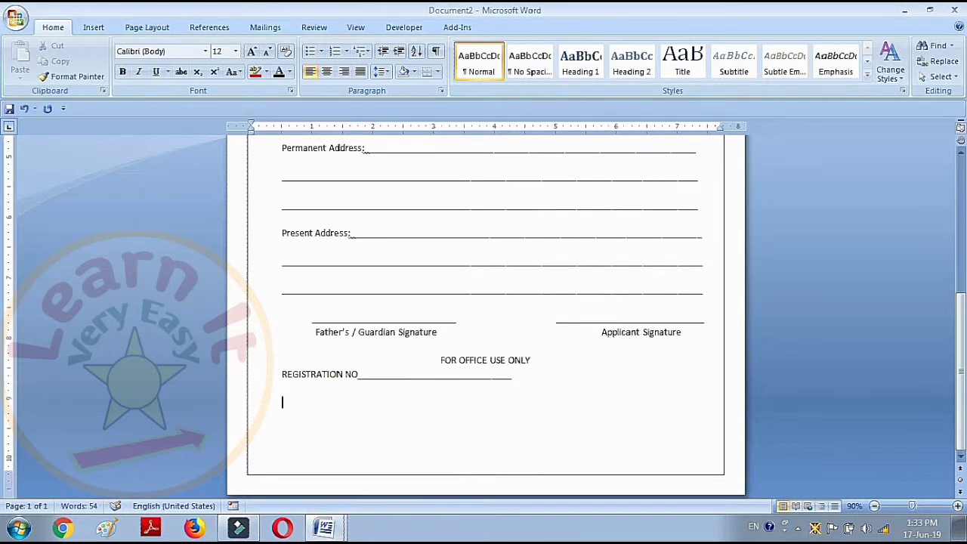
pyautogui.write('RE')
pyautogui.write('CE')
pyautogui.write('rS')
pyautogui.write('S')
pyautogui.write(':___')
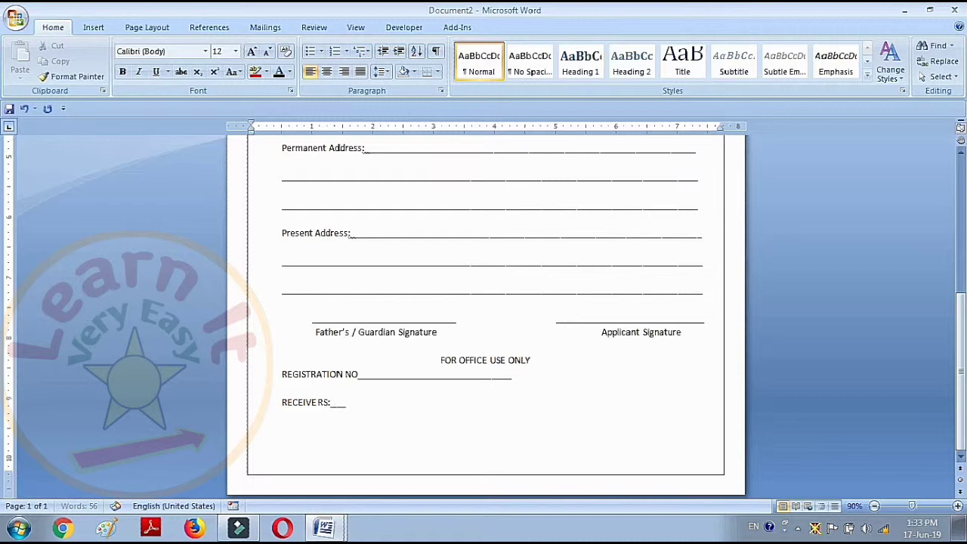
pyautogui.write(' r')
pyautogui.write('ECEIPT')
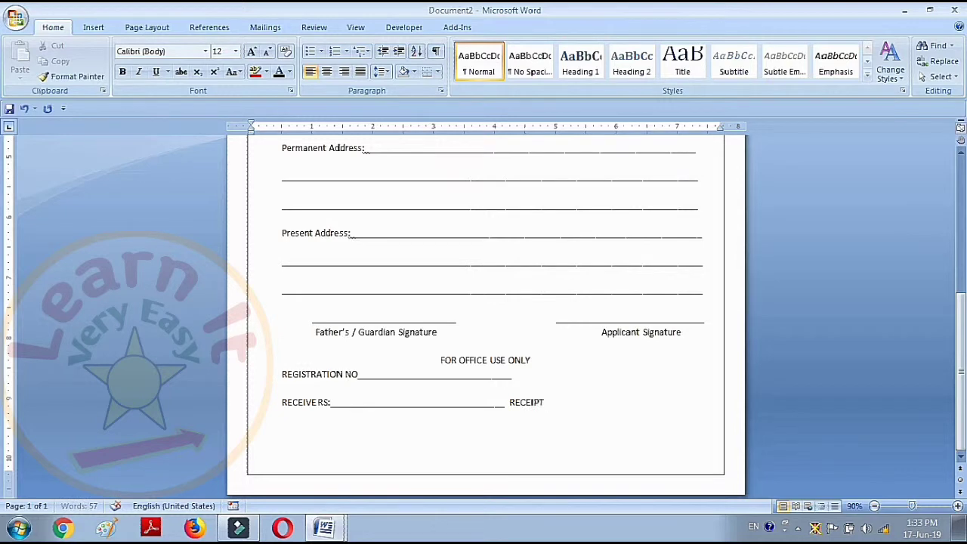
pyautogui.write(' NO:___')
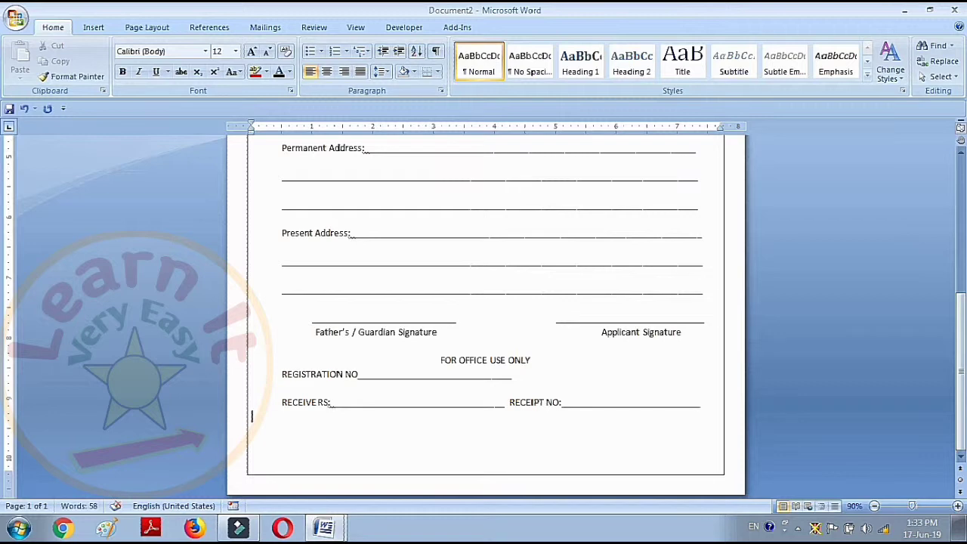
pyautogui.press('Return')
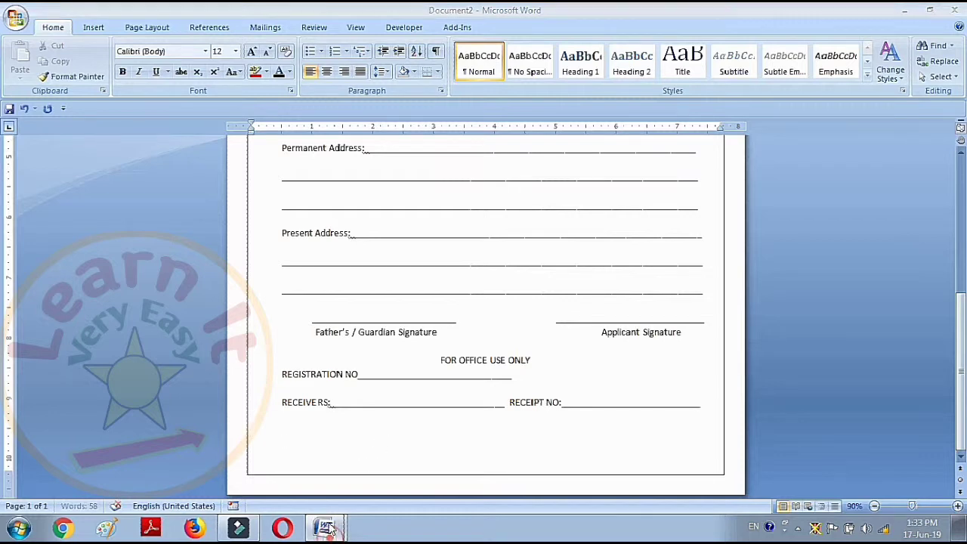
pyautogui.click(324, 471)
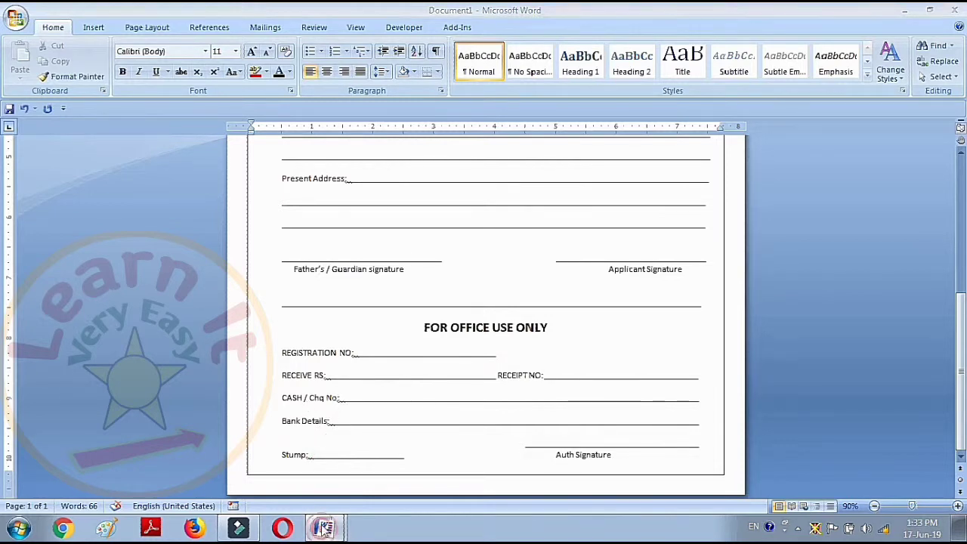
# Step: Add an underlined 'CASH / Chq:' field on its own line
pyautogui.click(321, 487)
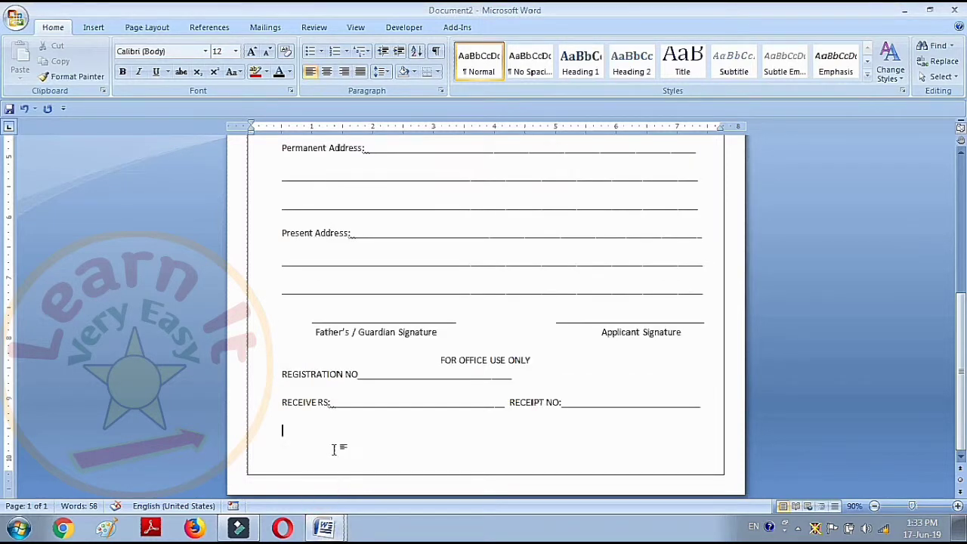
pyautogui.write('CASH /')
pyautogui.write(' Chq')
pyautogui.write(':')
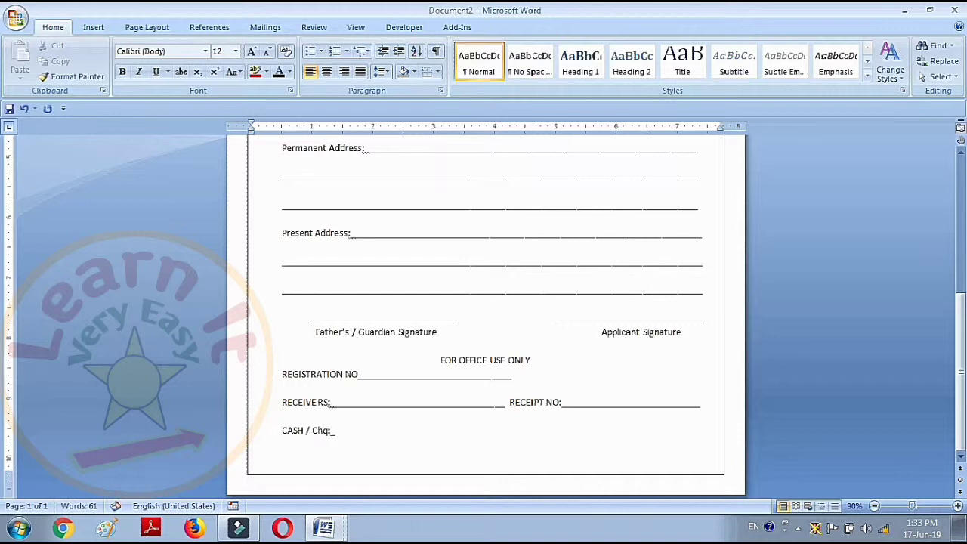
pyautogui.write('_____________________________________________________________________')
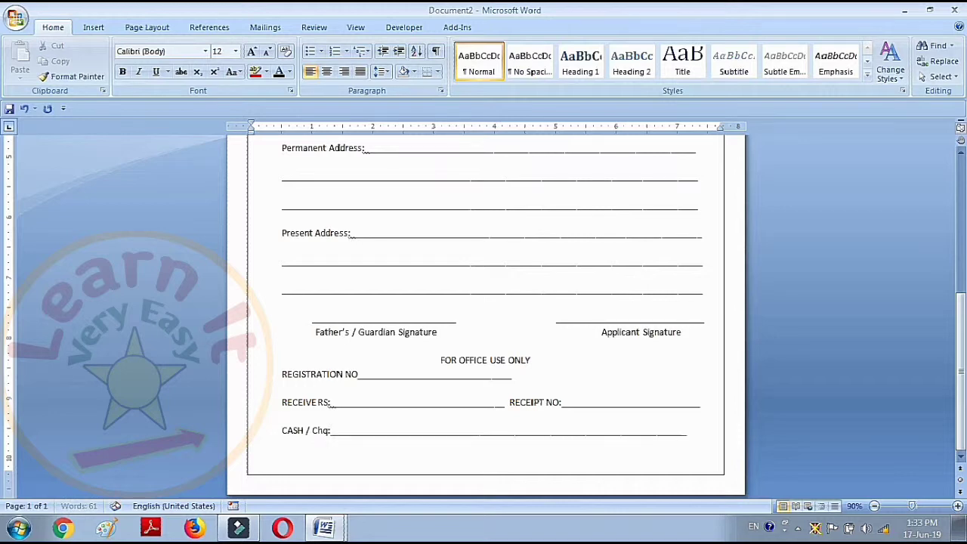
pyautogui.press('Return')
pyautogui.scroll(1, 323, 484)
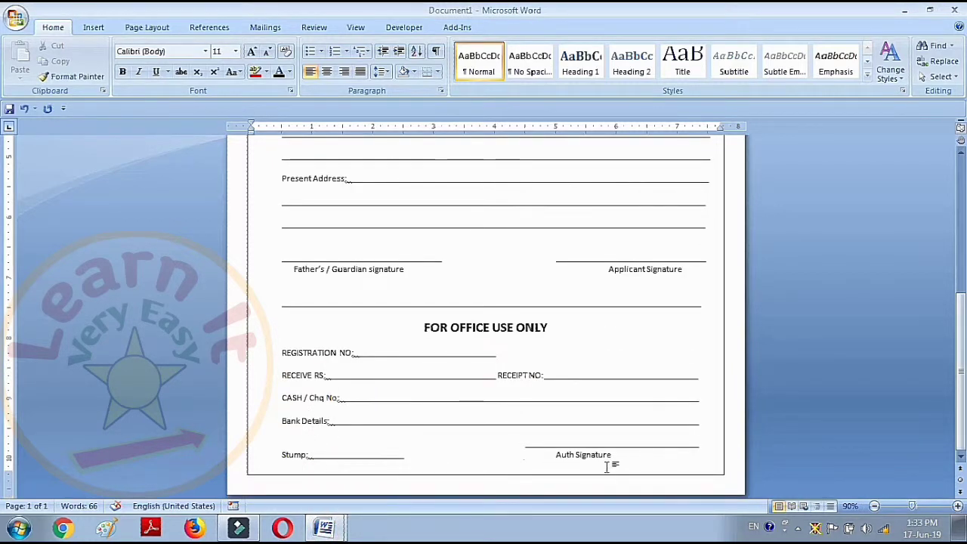
pyautogui.click(330, 507)
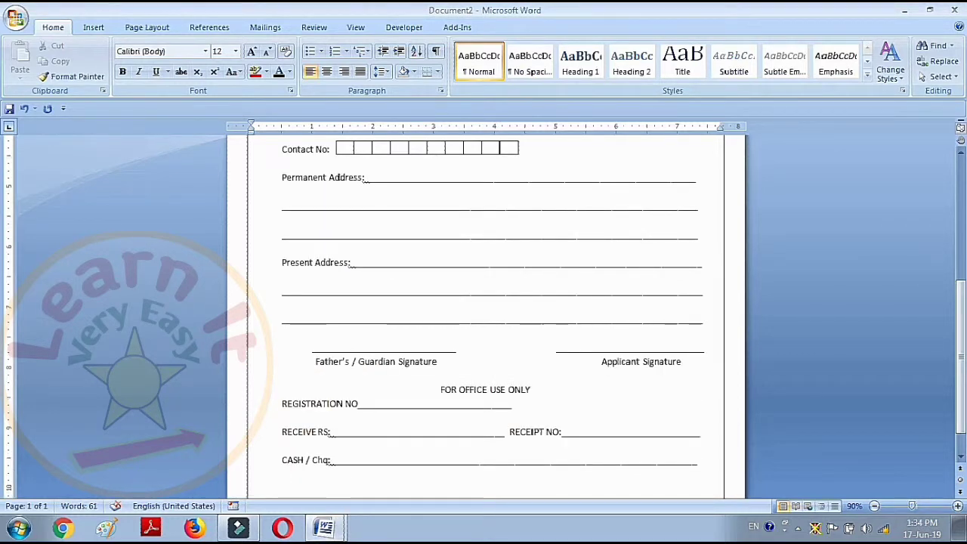
# Step: Add an underlined 'Bank Details:' field below it and compare with the Document1 reference
pyautogui.write('Bank D')
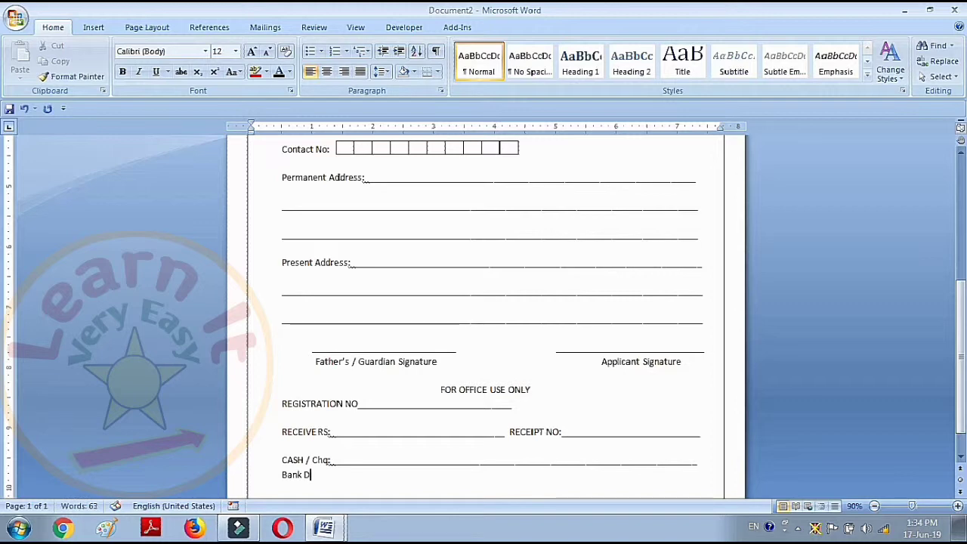
pyautogui.press('BackSpace')
pyautogui.write('D')
pyautogui.write('etails:')
pyautogui.write('__________________________')
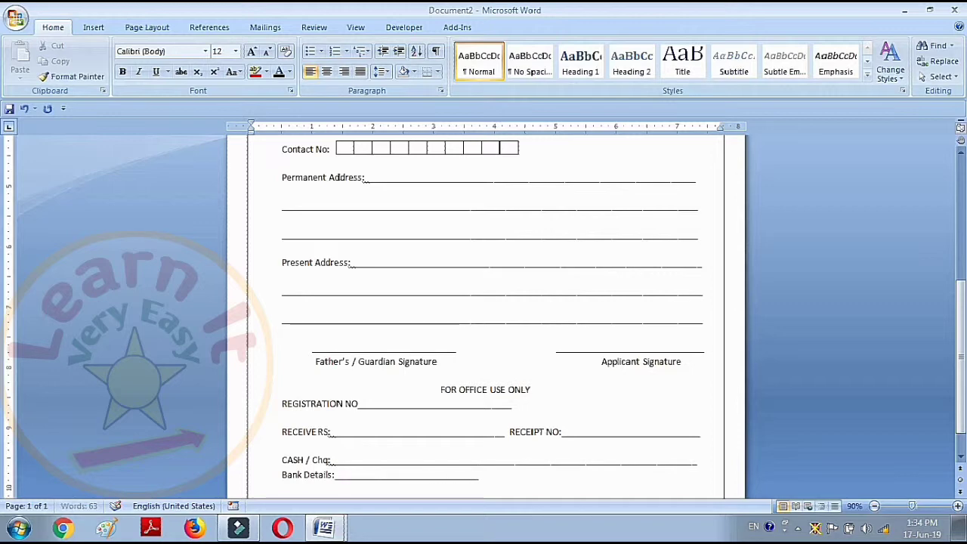
pyautogui.write('_____________________________________')
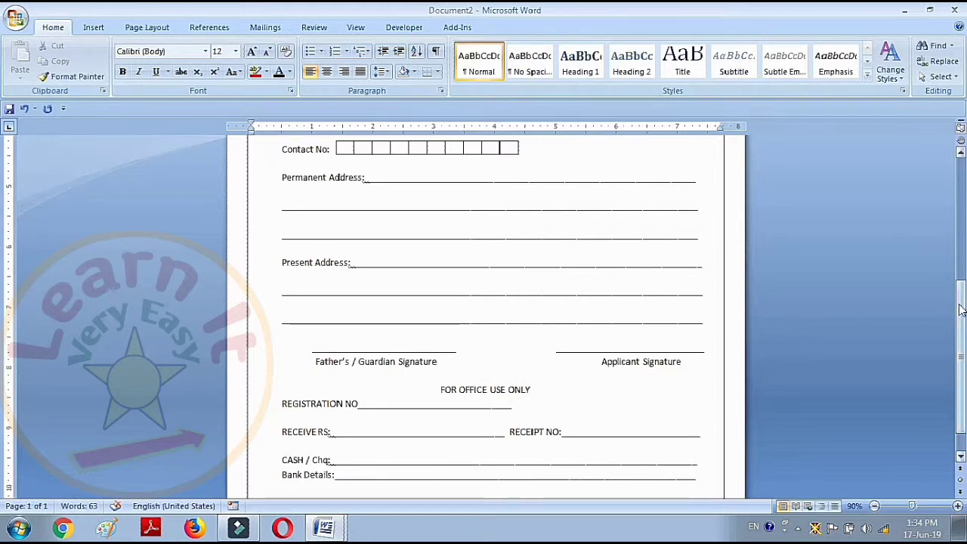
pyautogui.moveTo(958, 310); pyautogui.dragTo(958, 323)
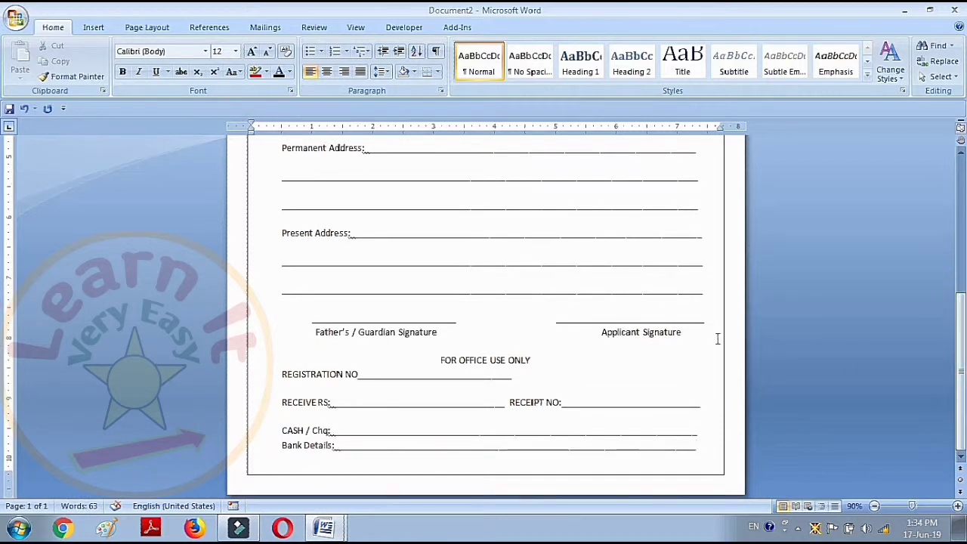
pyautogui.press('Return')
pyautogui.click(347, 528)
pyautogui.click(340, 481)
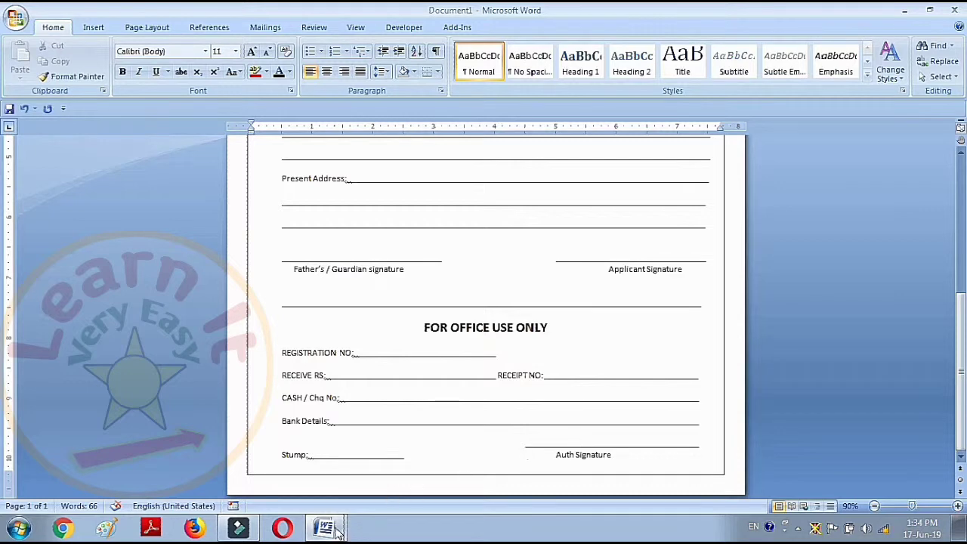
pyautogui.click(336, 484)
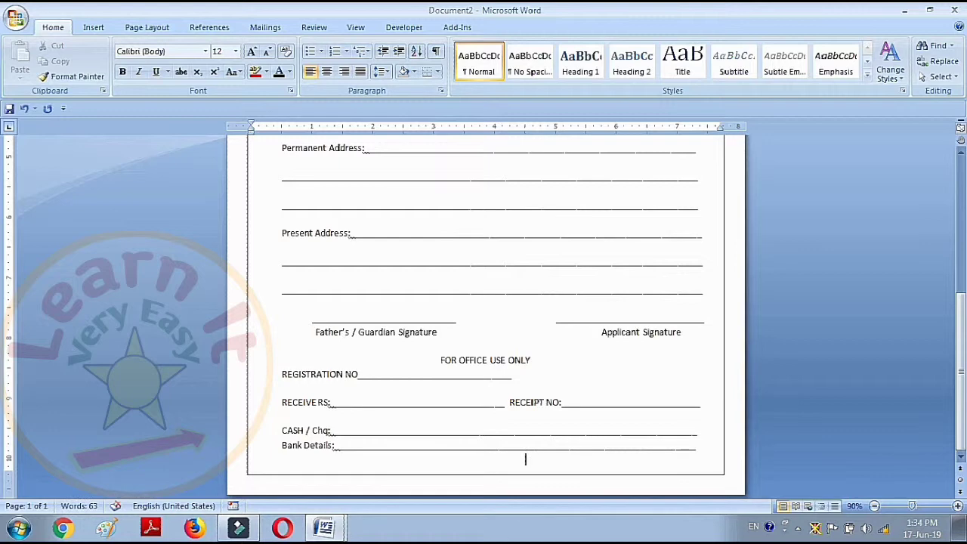
# Step: Draw a signature underline below Bank Details and begin an indented 'Stump' label
pyautogui.write('_______')
pyautogui.write('___________________')
pyautogui.scroll(-1, 485, 302)
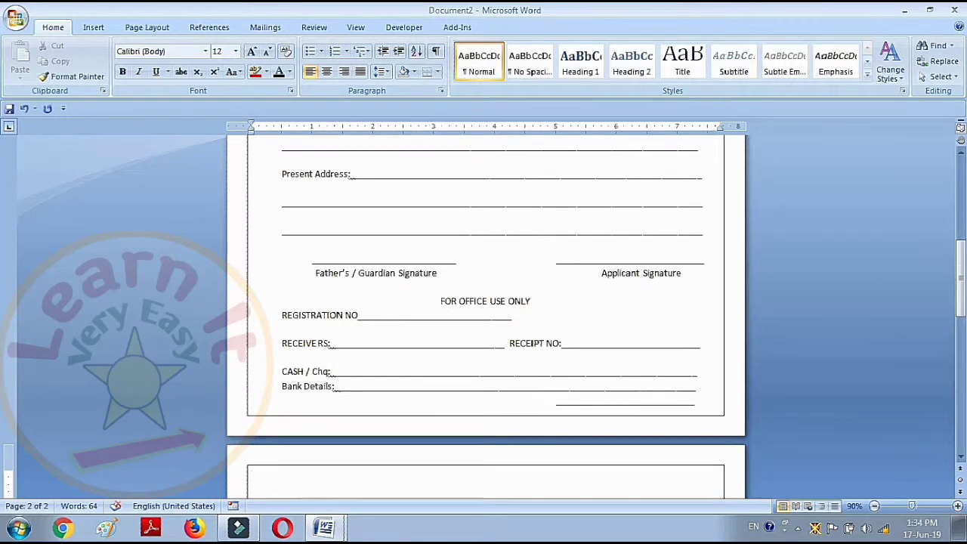
pyautogui.press('Tab')
pyautogui.write('Stup')
pyautogui.press('BackSpace')
pyautogui.write('mp')
# Step: Complete the 'Stump :' field with an underscore blank and add the 'Auth Signature' label
pyautogui.press('Tab')
pyautogui.press('BackSpace')
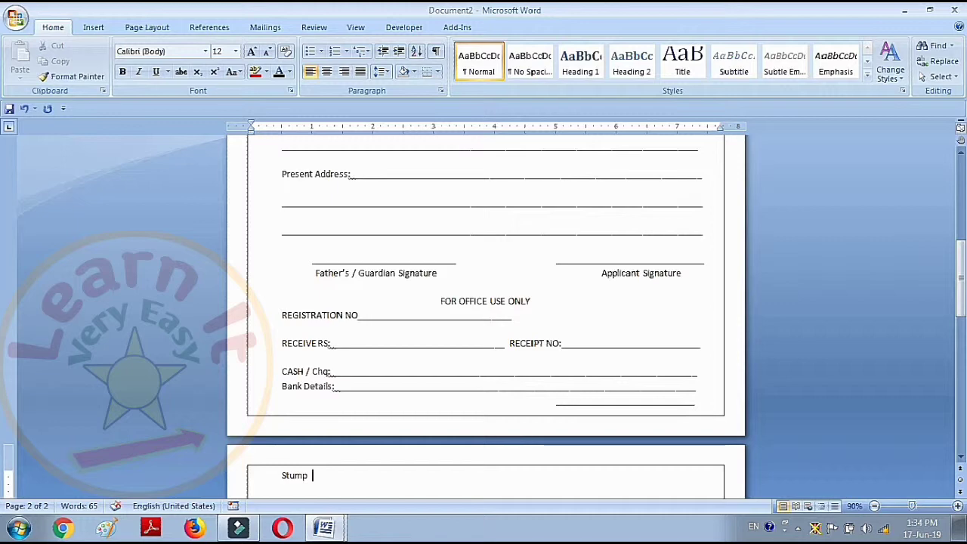
pyautogui.press('BackSpace')
pyautogui.write(':')
pyautogui.write('________________')
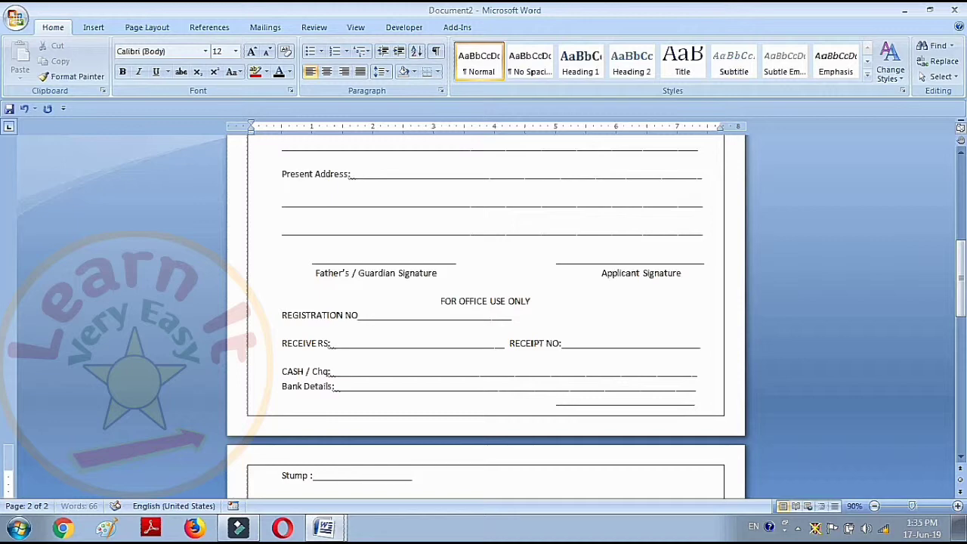
pyautogui.write('_')
pyautogui.press('Tab')
pyautogui.press('Tab')
pyautogui.press('Tab')
pyautogui.write('Auth')
pyautogui.write(' Signatur')
pyautogui.write('e')
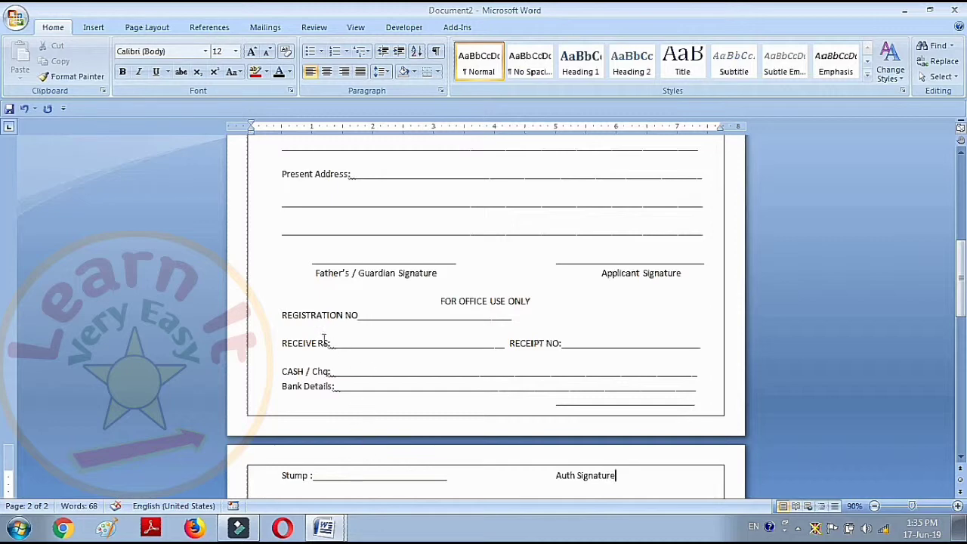
# Step: Delete the blank lines above CASH / Chq and above RECEIVERS in the office-use section
pyautogui.moveTo(703, 391); pyautogui.dragTo(664, 341)
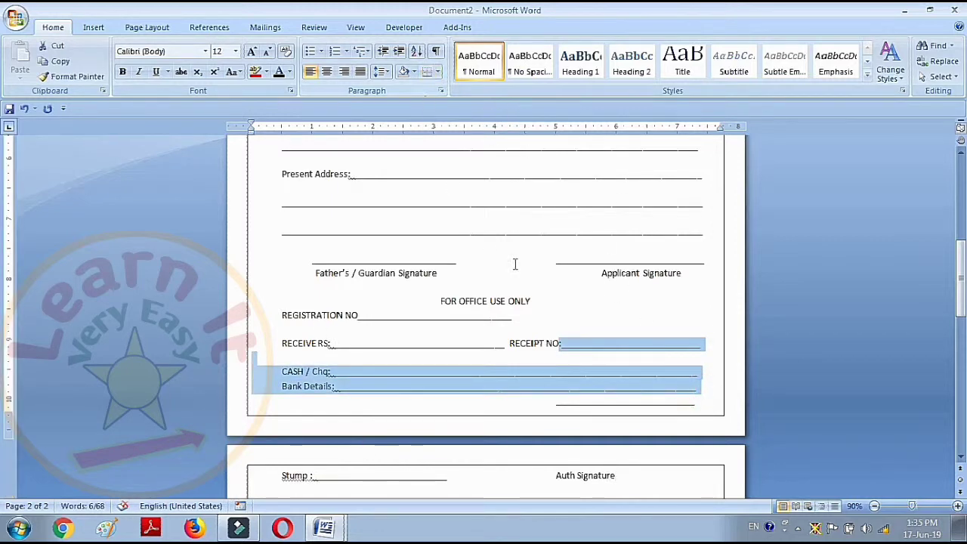
pyautogui.click(421, 365)
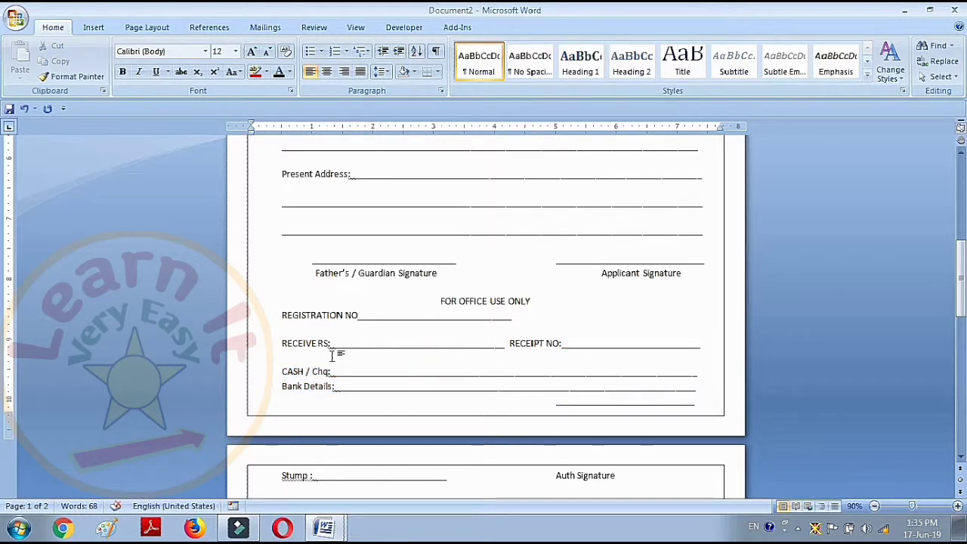
pyautogui.press('Delete')
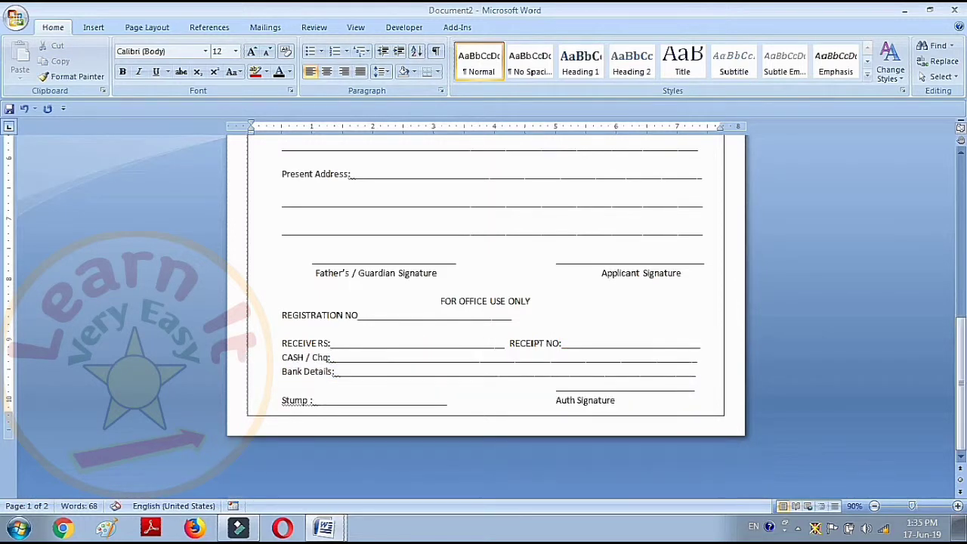
pyautogui.click(298, 331)
pyautogui.press('Delete')
# Step: Delete the empty line beneath the Contact No boxes
pyautogui.scroll(1, 546, 302)
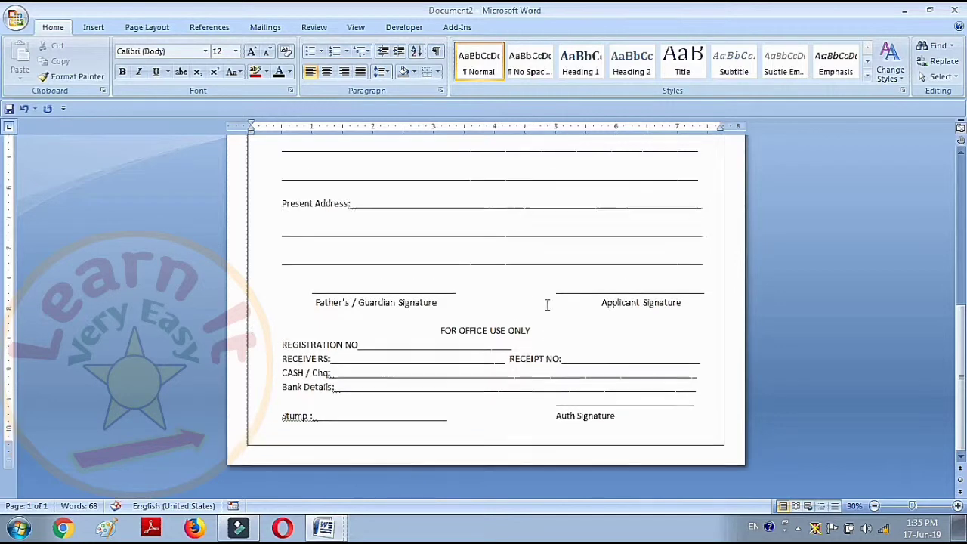
pyautogui.scroll(4, 546, 304)
pyautogui.scroll(1, 546, 306)
pyautogui.scroll(-1, 566, 420)
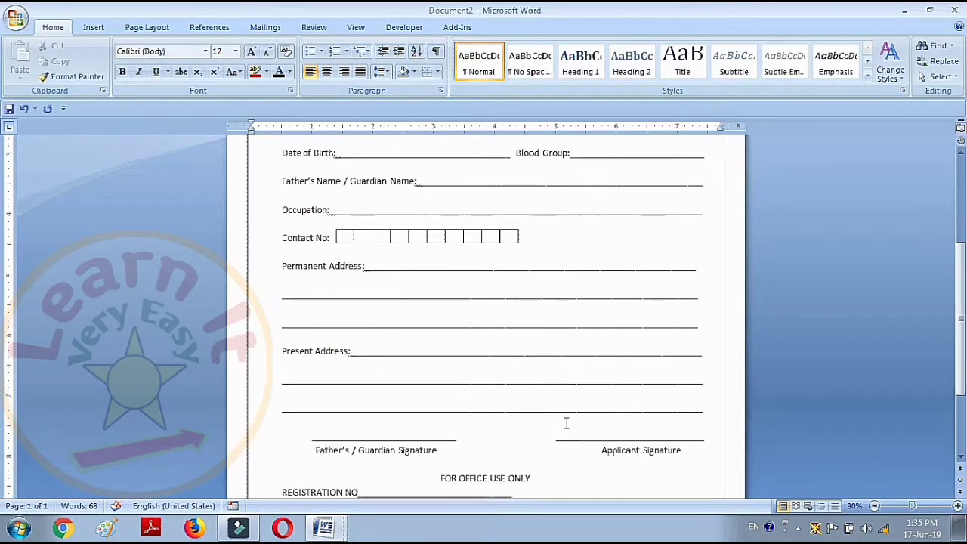
pyautogui.scroll(-1, 566, 421)
pyautogui.scroll(2, 566, 420)
pyautogui.scroll(4, 566, 423)
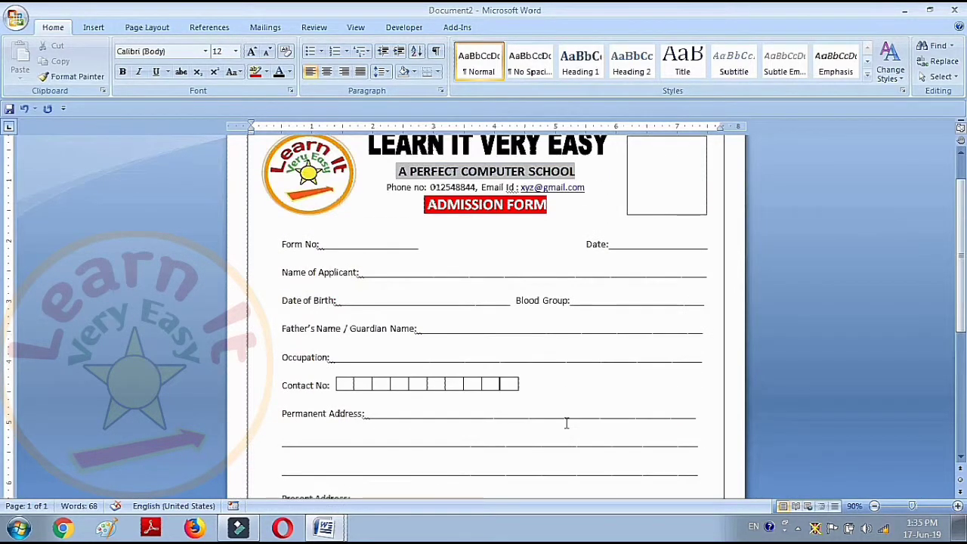
pyautogui.scroll(1, 566, 423)
pyautogui.scroll(1, 566, 423)
pyautogui.scroll(-3, 566, 423)
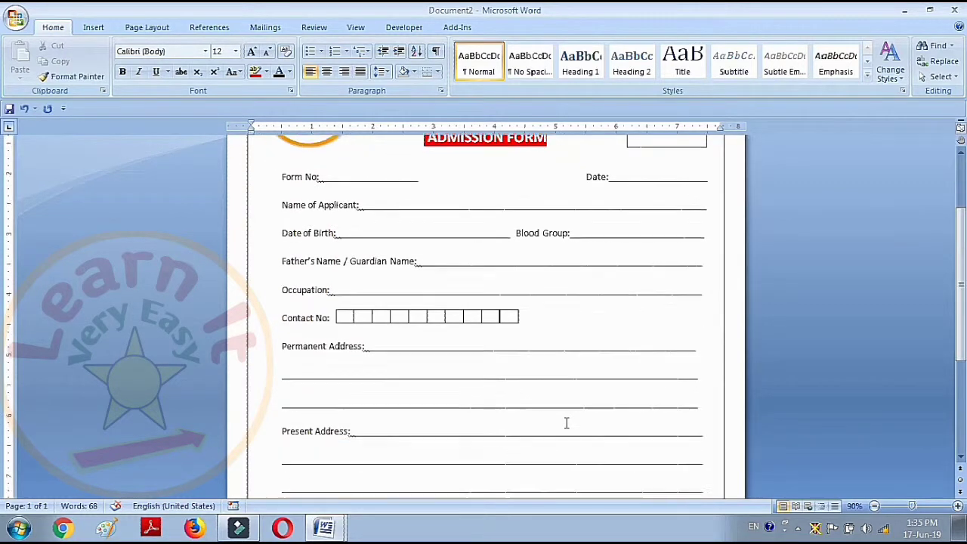
pyautogui.scroll(-2, 566, 423)
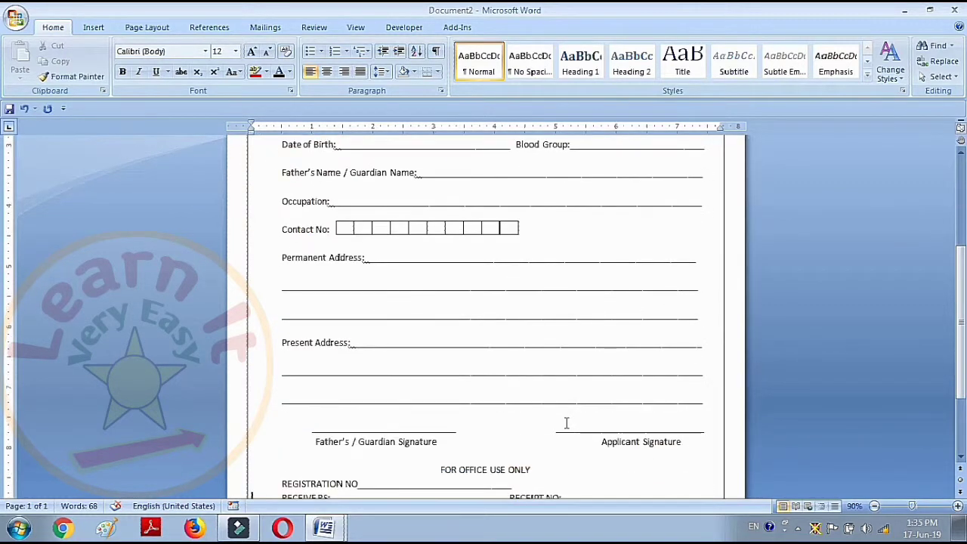
pyautogui.click(488, 246)
pyautogui.press('Delete')
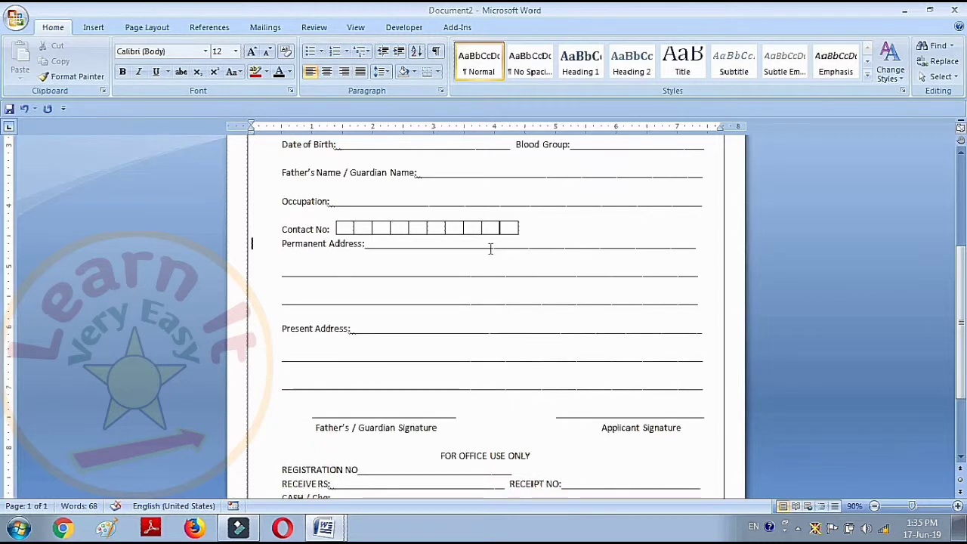
# Step: Set the Contact No row to 1.5 line spacing
pyautogui.click(522, 235)
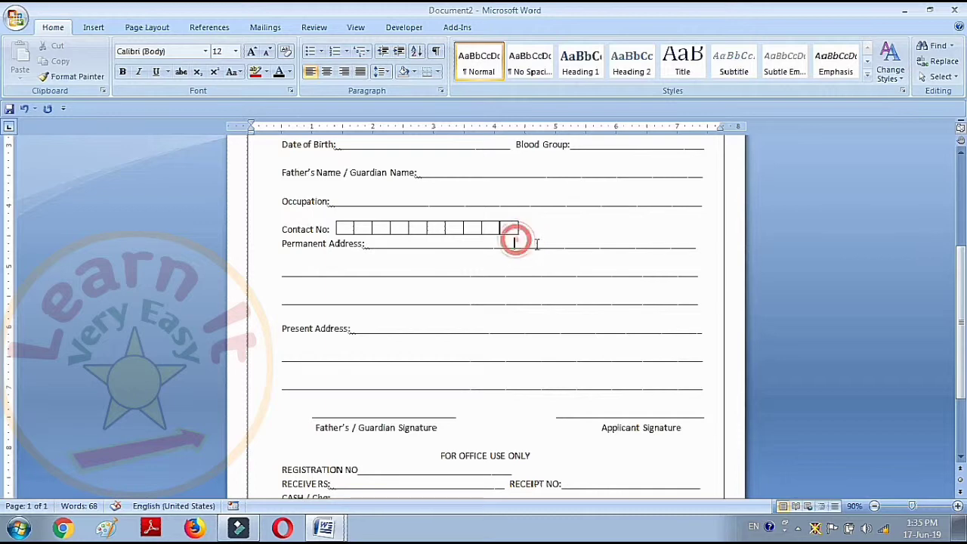
pyautogui.click(383, 71)
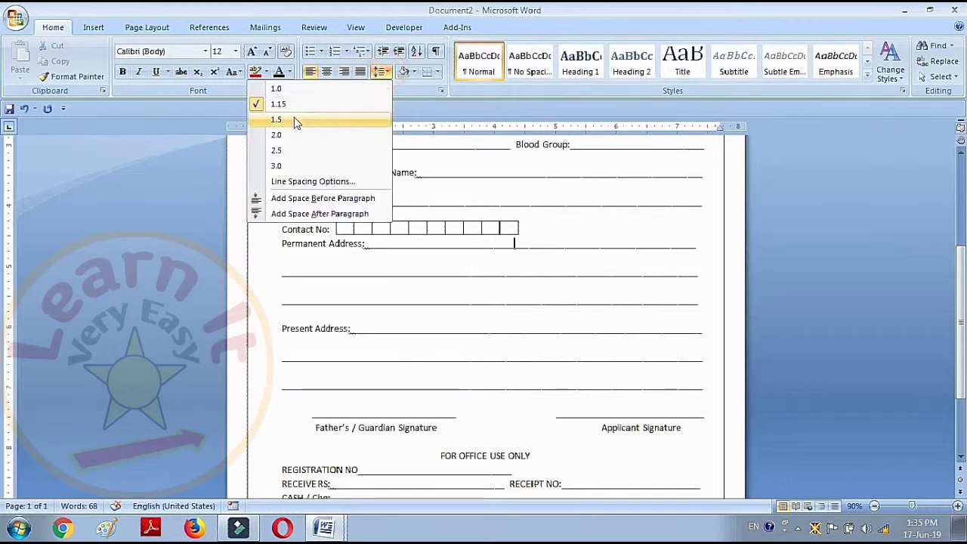
pyautogui.click(296, 122)
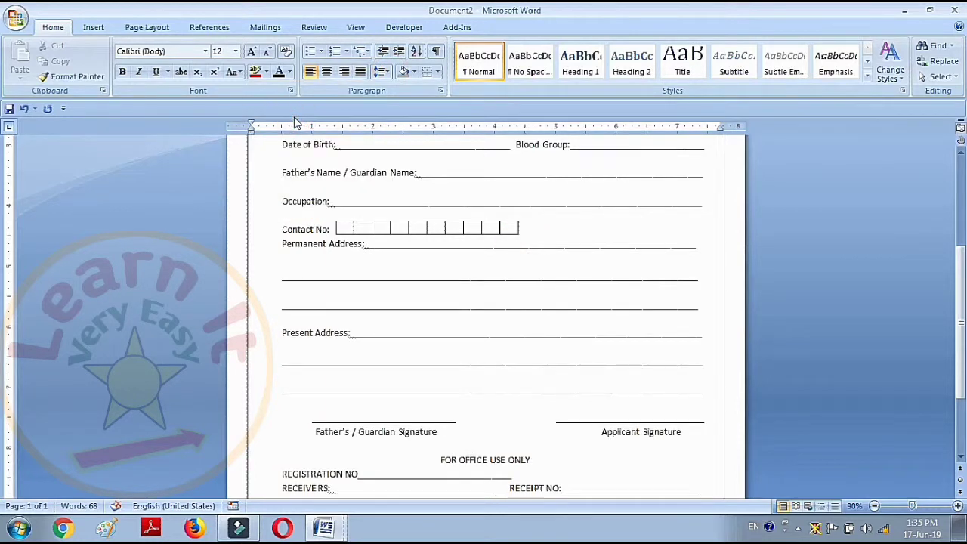
pyautogui.click(331, 230)
pyautogui.click(383, 71)
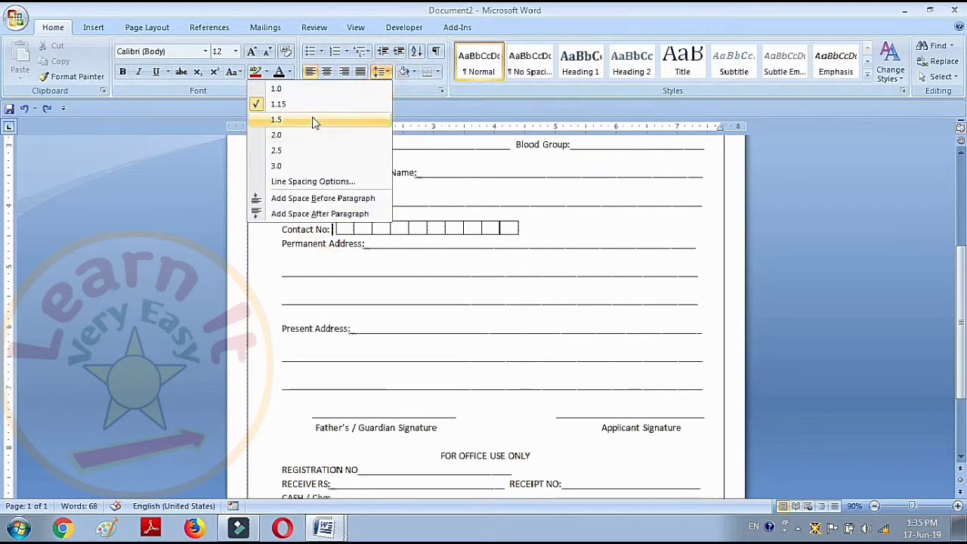
pyautogui.click(315, 121)
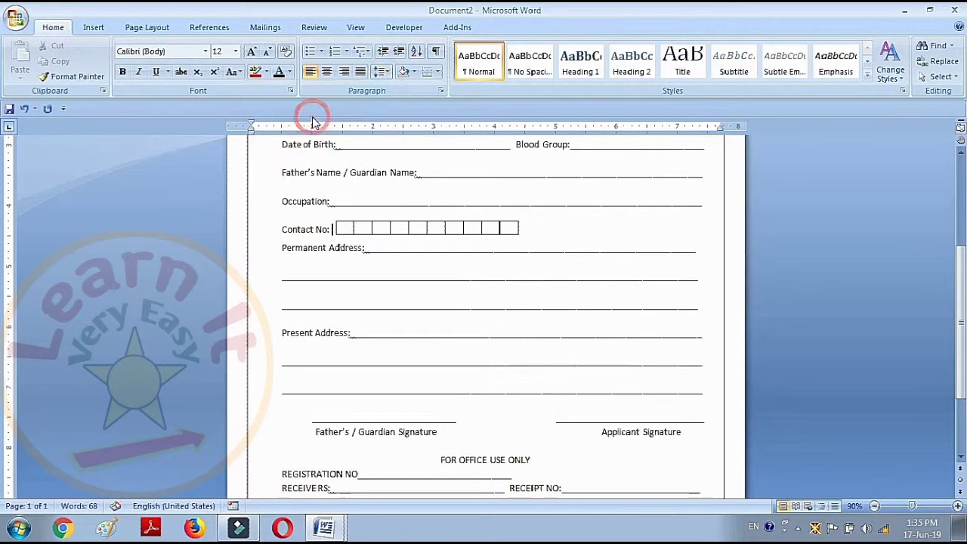
pyautogui.click(430, 272)
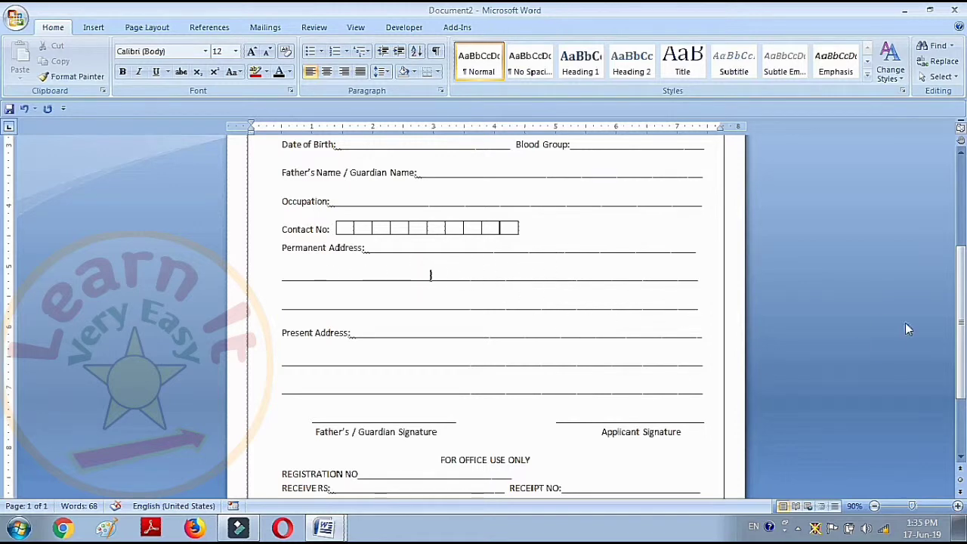
pyautogui.scroll(-3, 907, 329)
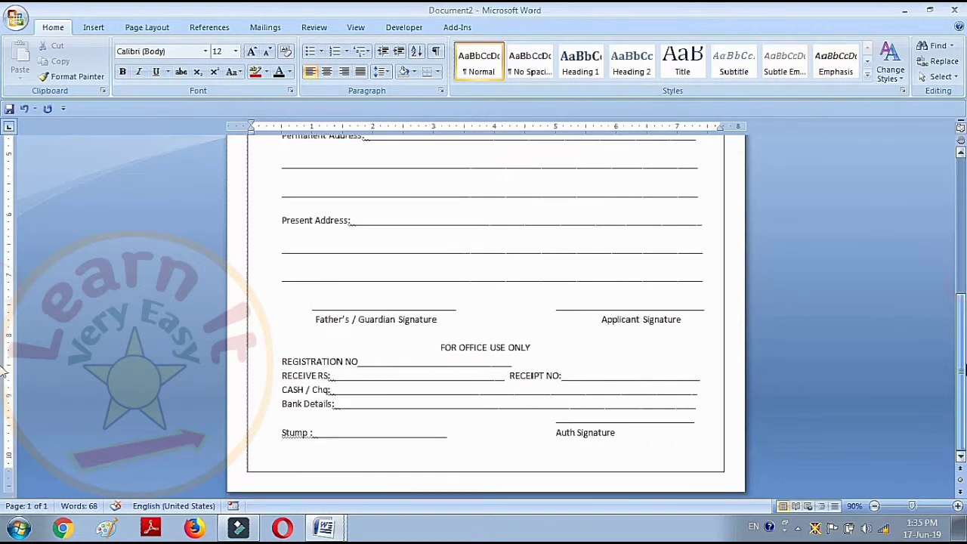
# Step: Delete the blank line above FOR OFFICE USE ONLY and make the heading bold at 16 pt
pyautogui.click(431, 336)
pyautogui.press('Delete')
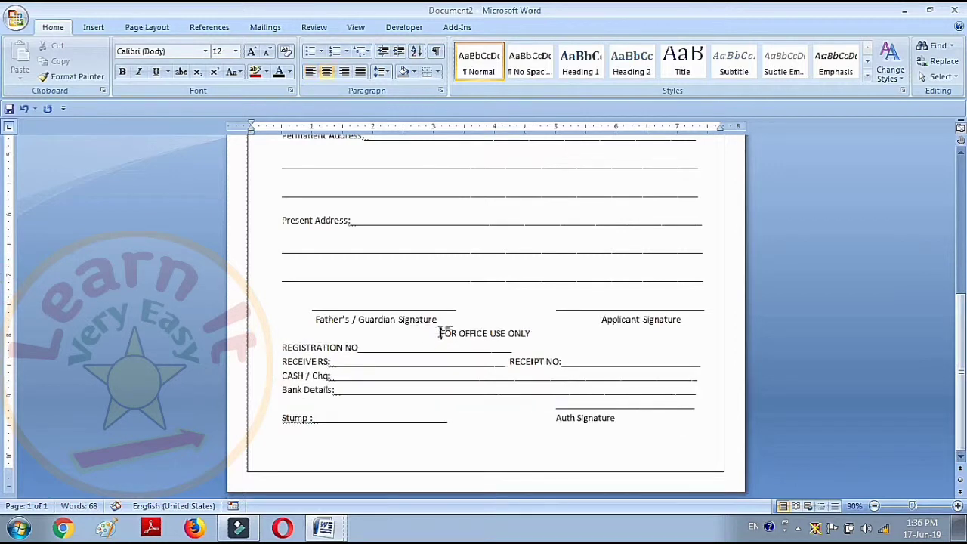
pyautogui.moveTo(535, 333); pyautogui.dragTo(440, 333)
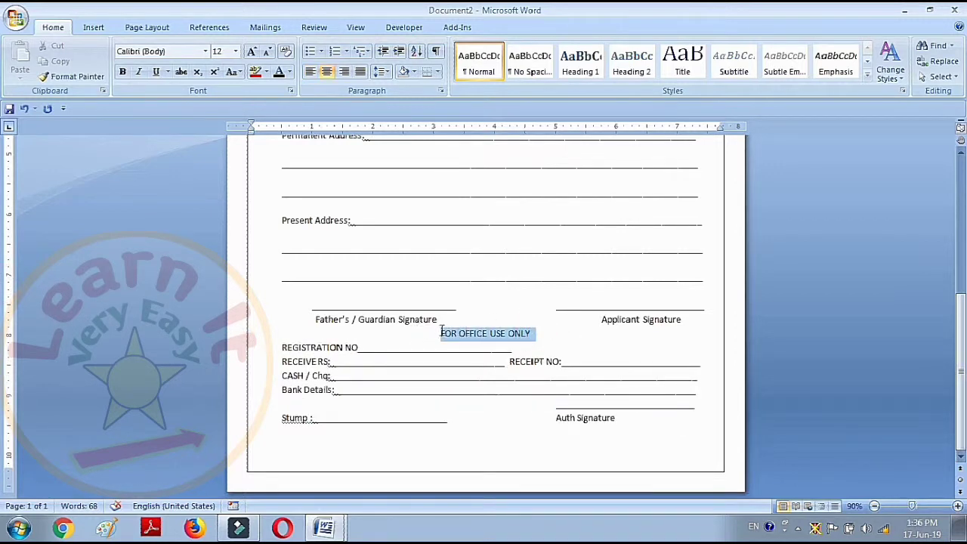
pyautogui.hotkey('ctrl', 'b')
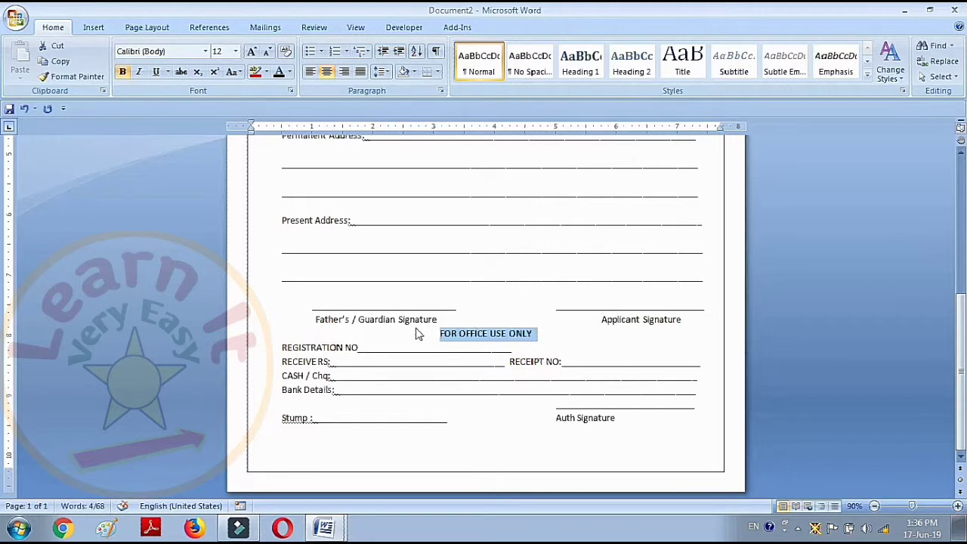
pyautogui.hotkey('ctrl', 'shift', '.')
pyautogui.hotkey('ctrl', 'shift', '.')
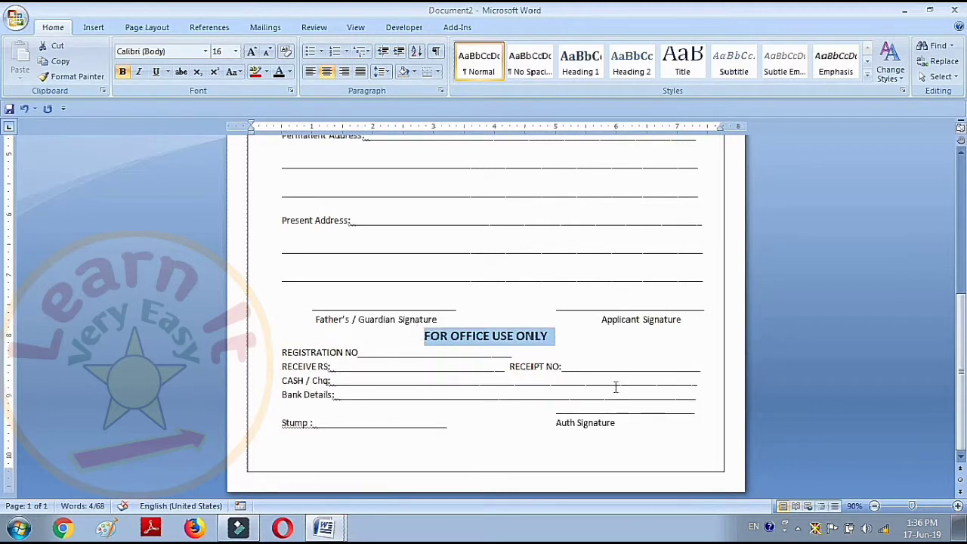
# Step: Try several line spacing values on the RECEIPT NO: to Auth Signature rows, settling on a smaller one
pyautogui.moveTo(632, 431); pyautogui.dragTo(562, 367)
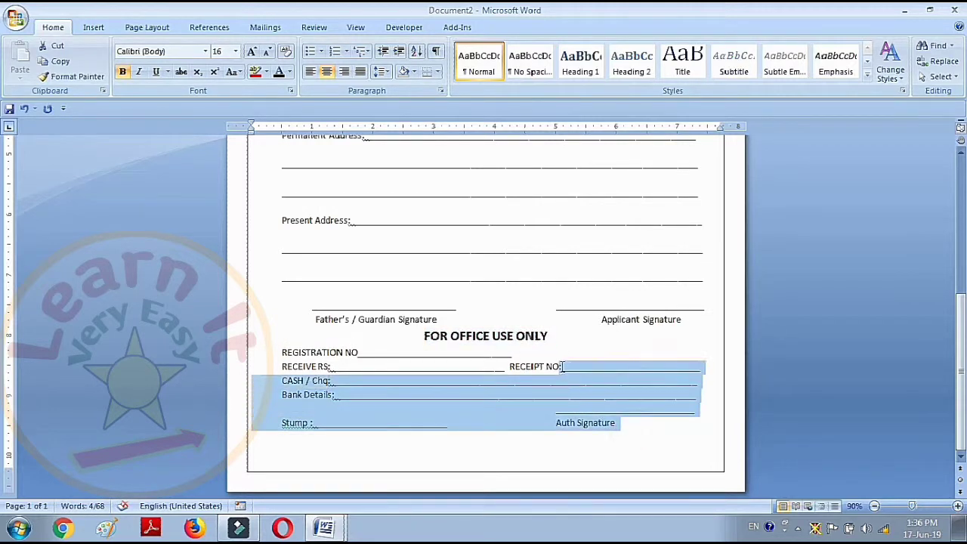
pyautogui.click(382, 71)
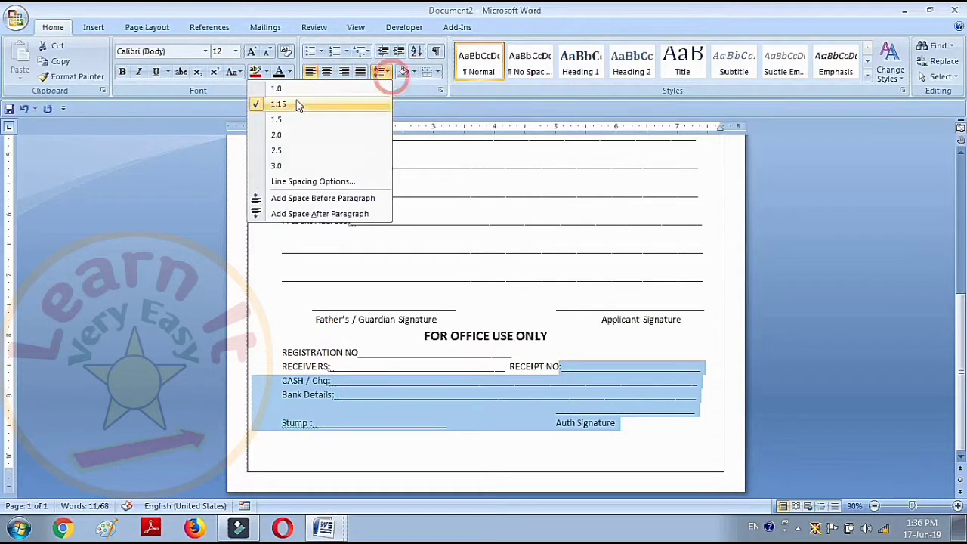
pyautogui.click(277, 120)
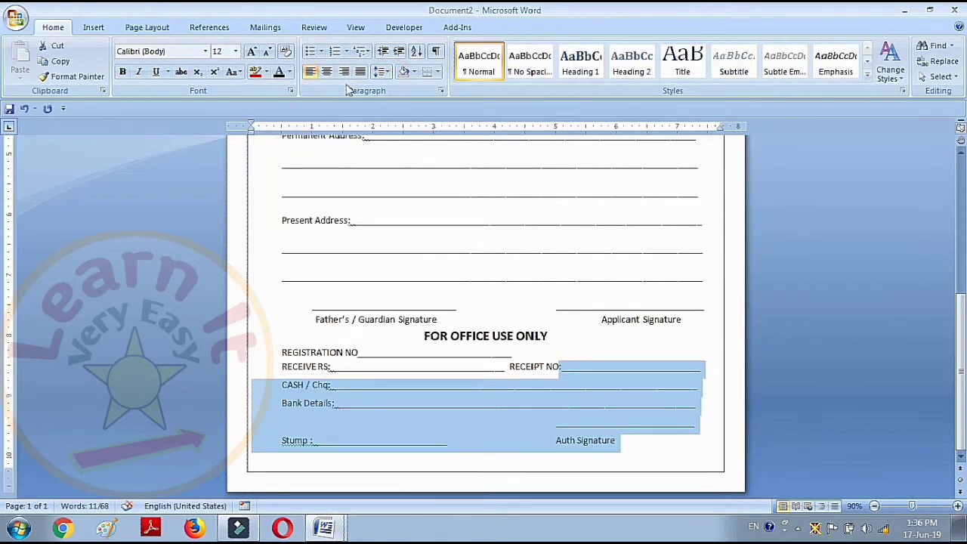
pyautogui.click(382, 71)
pyautogui.click(287, 137)
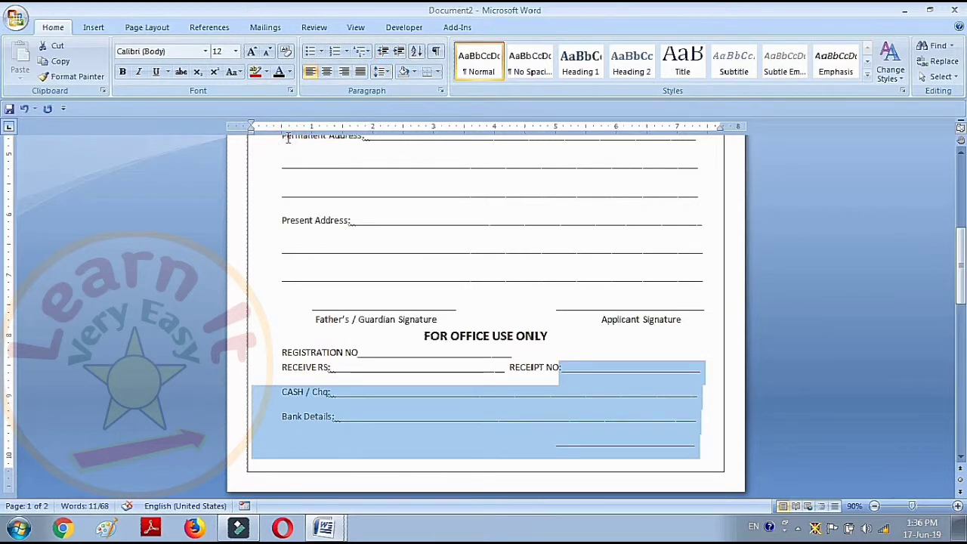
pyautogui.click(382, 71)
pyautogui.click(296, 114)
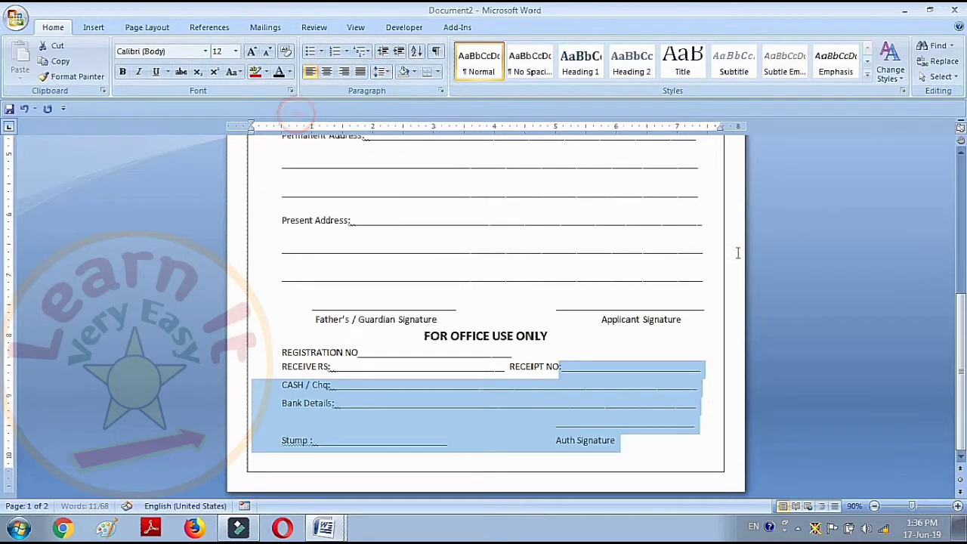
pyautogui.click(696, 356)
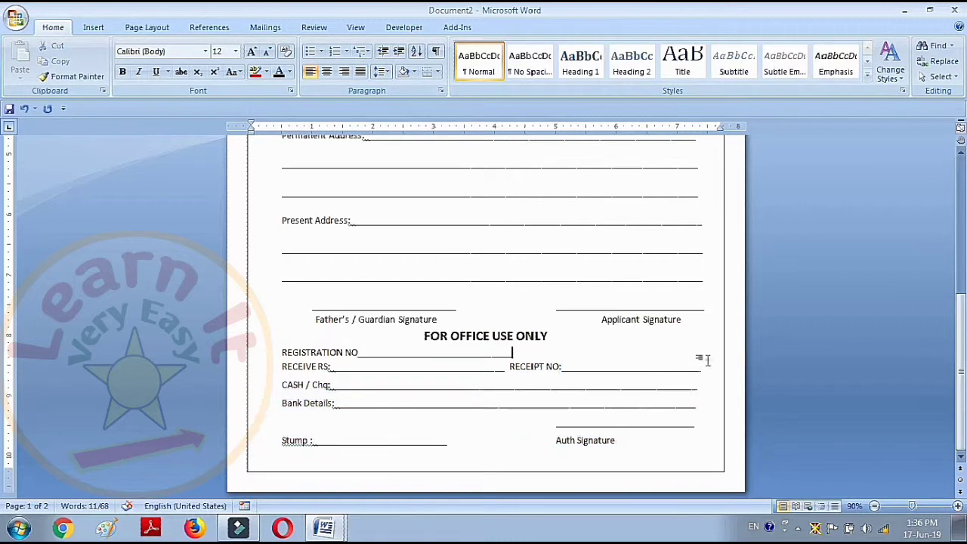
pyautogui.click(507, 351)
pyautogui.click(550, 337)
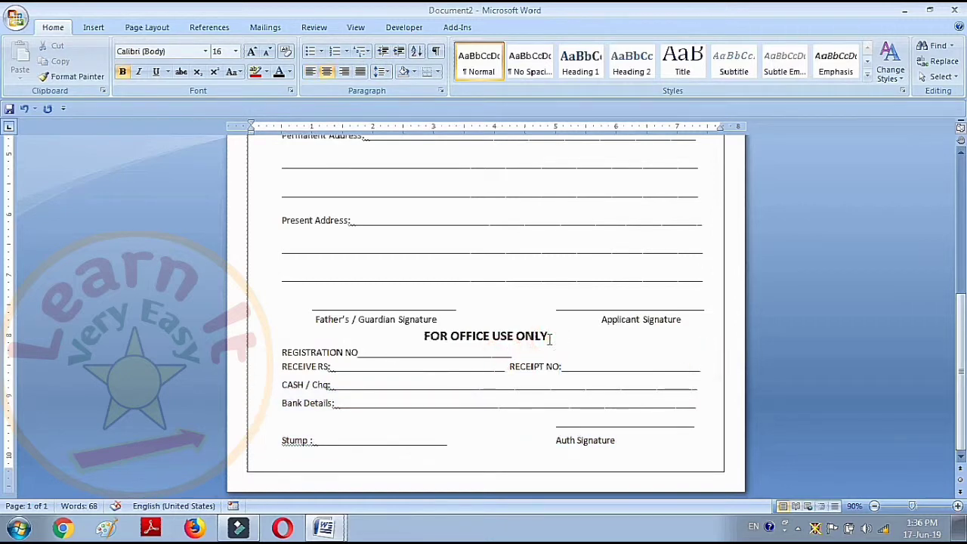
# Step: Give the FOR OFFICE USE ONLY heading larger line spacing and compare with the Document1 reference
pyautogui.click(381, 71)
pyautogui.click(296, 126)
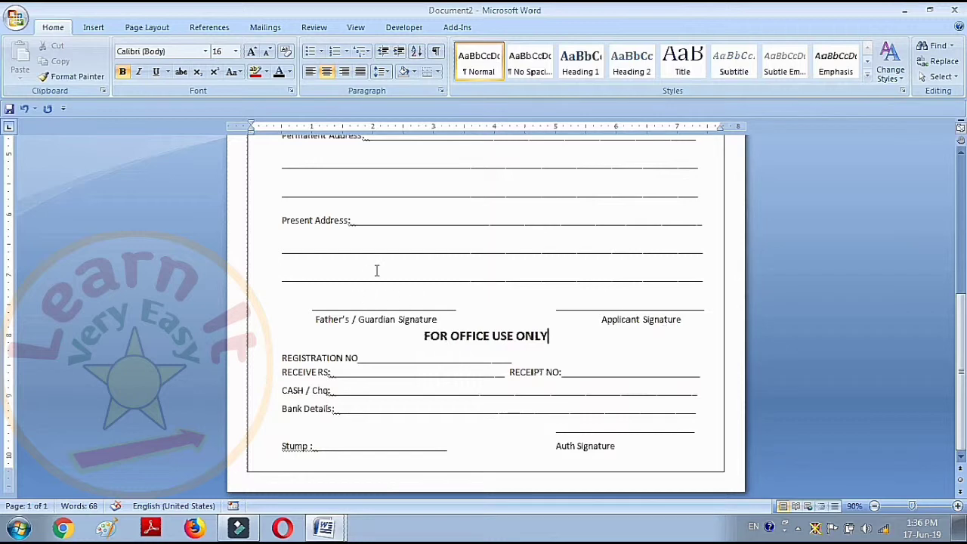
pyautogui.click(327, 480)
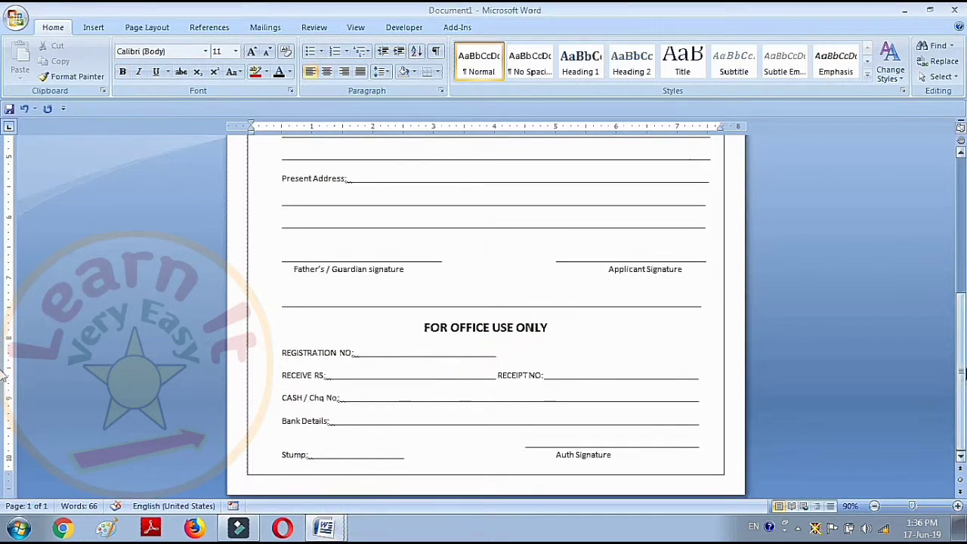
pyautogui.scroll(2, 4, 253)
pyautogui.scroll(5, 4, 253)
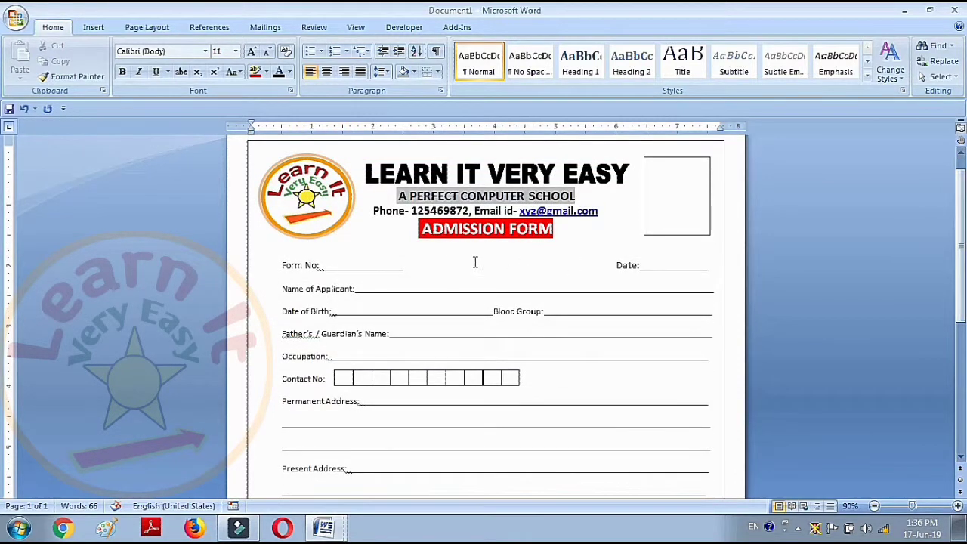
pyautogui.scroll(-5, 3, 310)
pyautogui.scroll(-2, 4, 310)
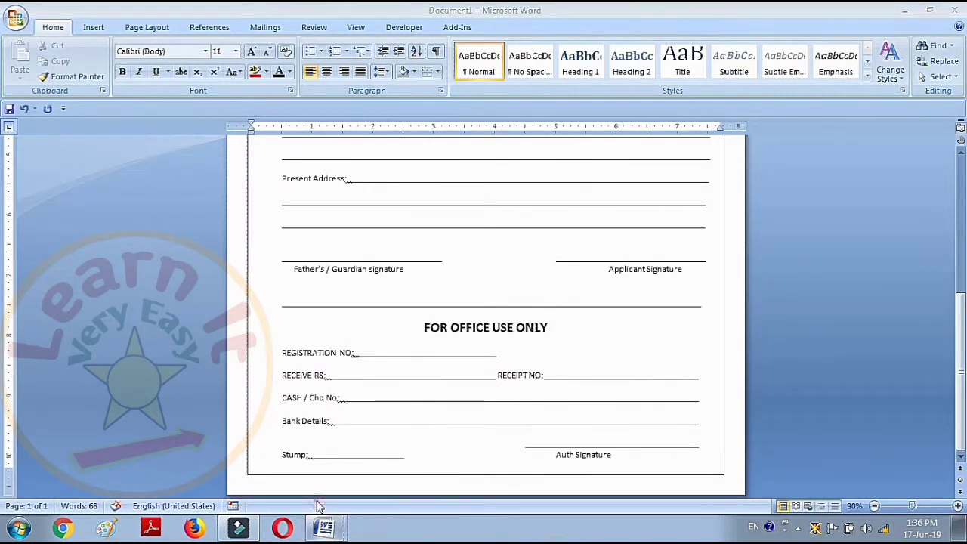
pyautogui.click(323, 526)
pyautogui.scroll(4, 3, 321)
pyautogui.scroll(3, 4, 321)
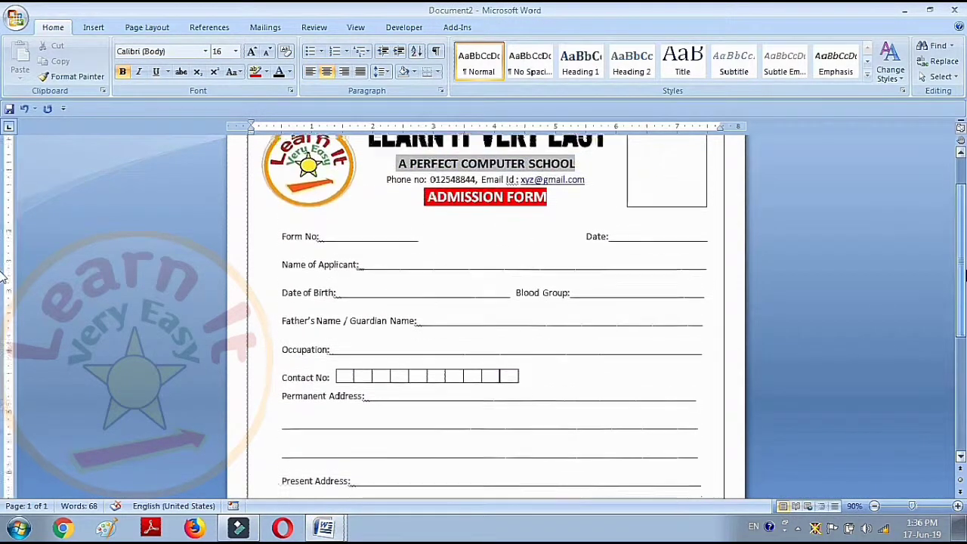
pyautogui.scroll(1, 3, 272)
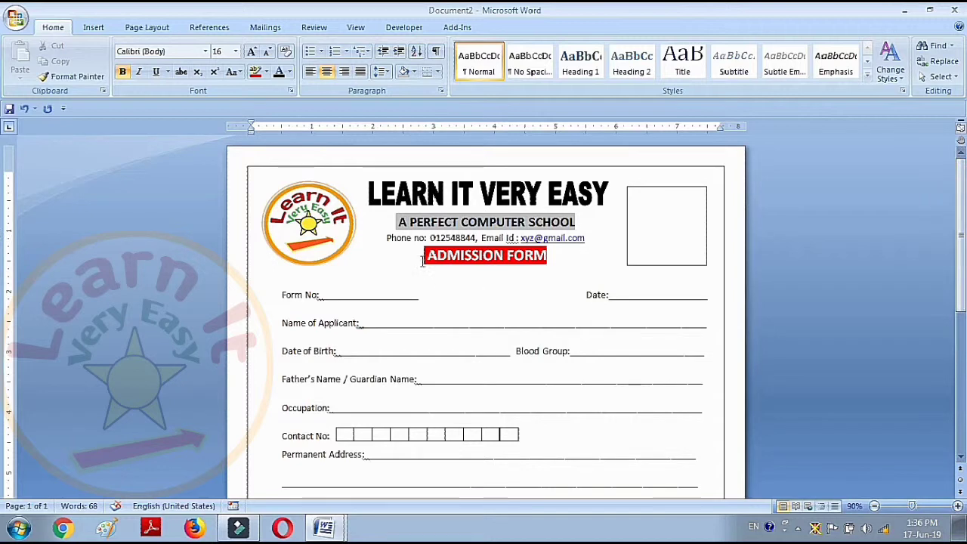
# Step: Delete the empty line under ADMISSION FORM, then push the Form No row down and indent it one tab
pyautogui.click(323, 276)
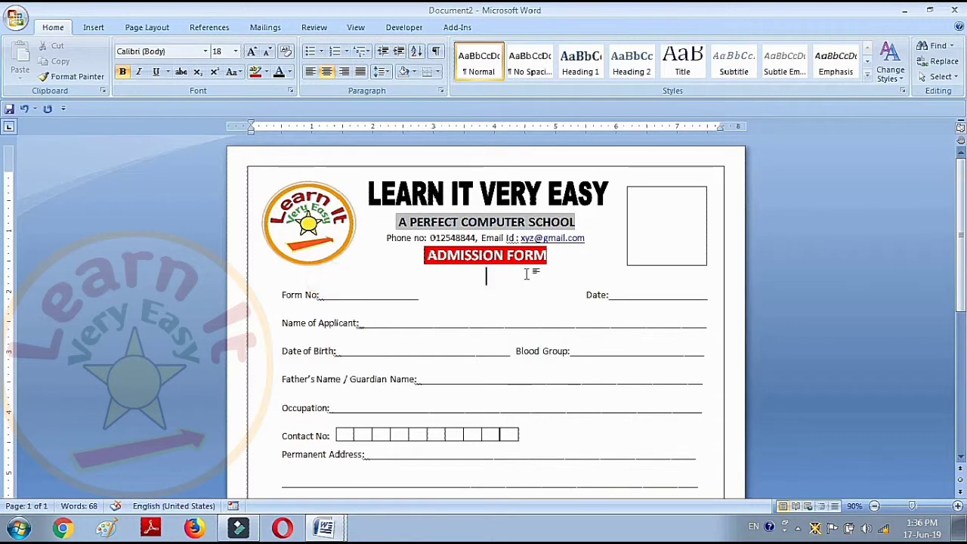
pyautogui.press('BackSpace')
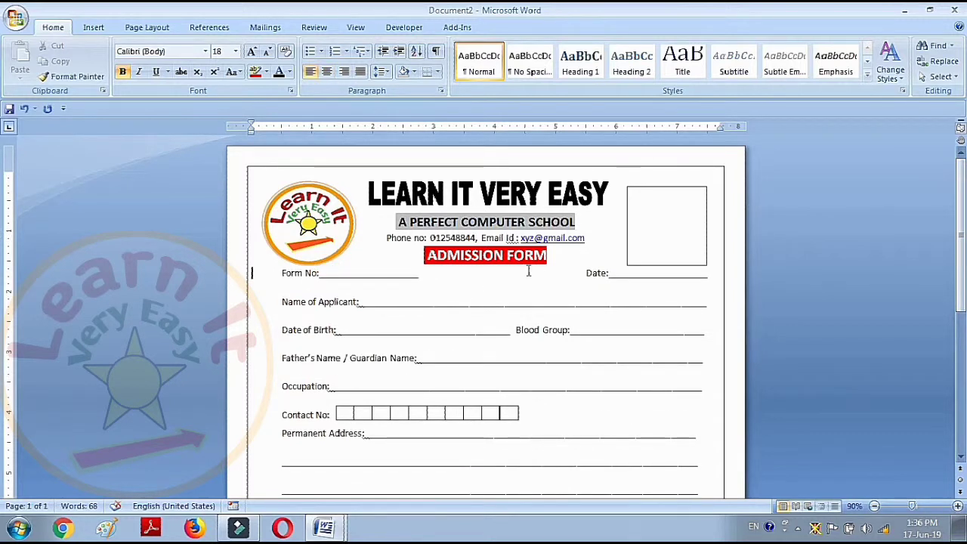
pyautogui.click(330, 271)
pyautogui.click(282, 273)
pyautogui.press('Return')
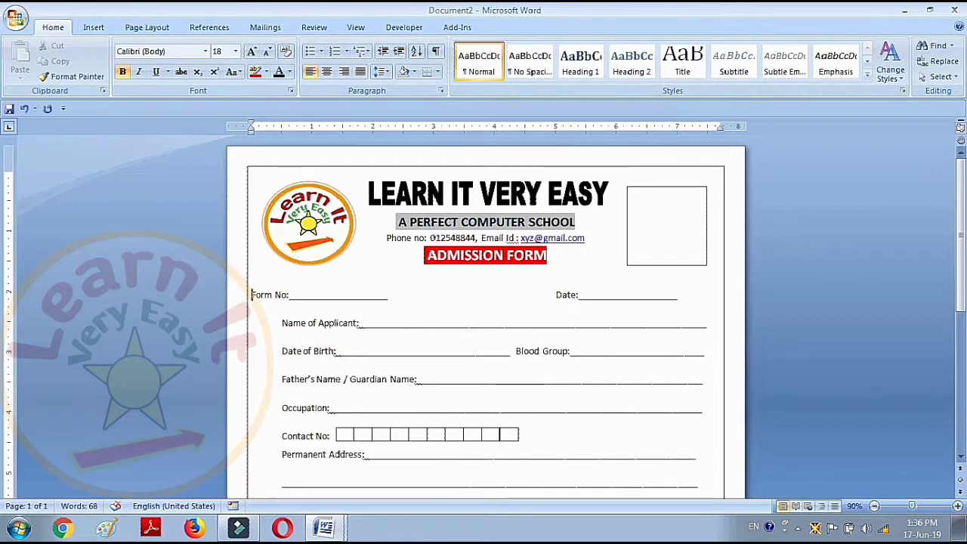
pyautogui.press('Tab')
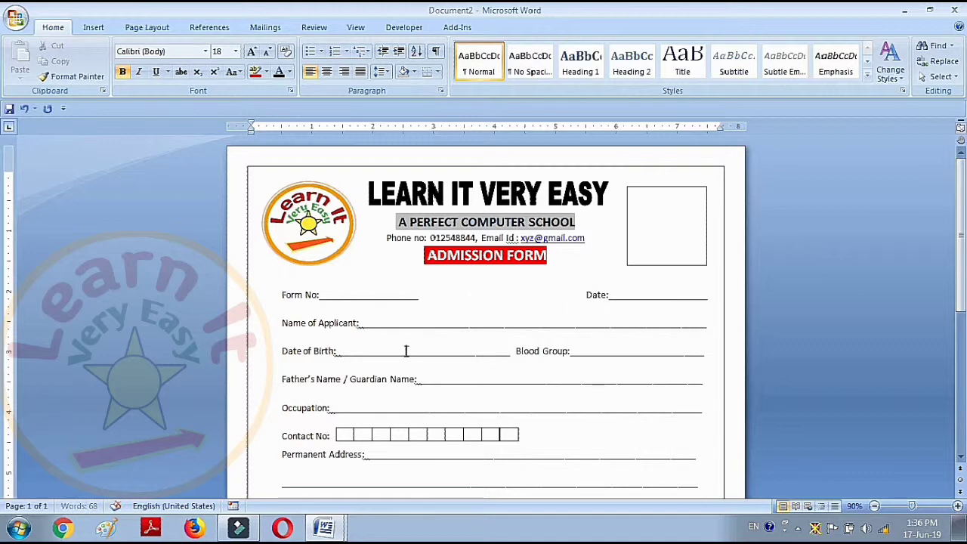
pyautogui.click(405, 350)
# Step: Delete the empty lines under Permanent Address and even out its underline with an extra underscore
pyautogui.scroll(-5, 961, 320)
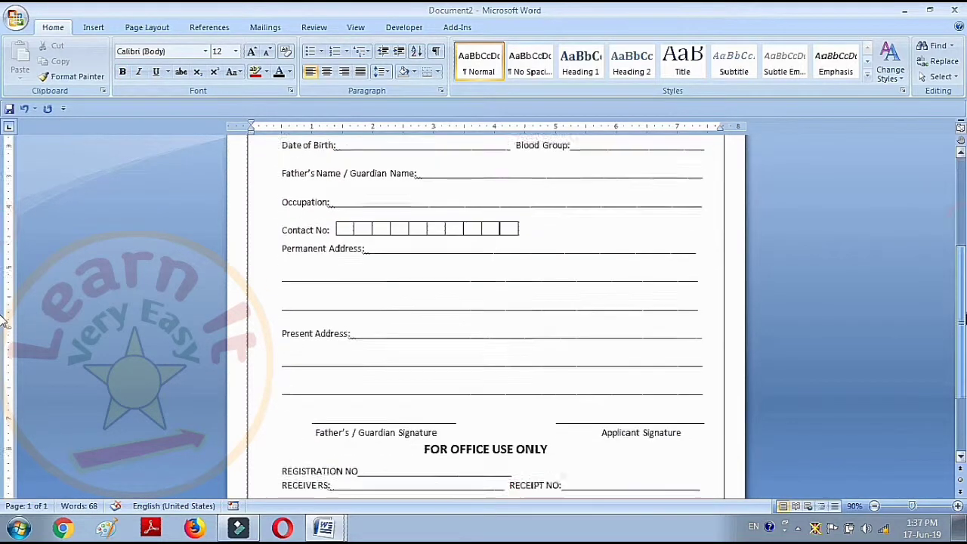
pyautogui.scroll(-1, 963, 320)
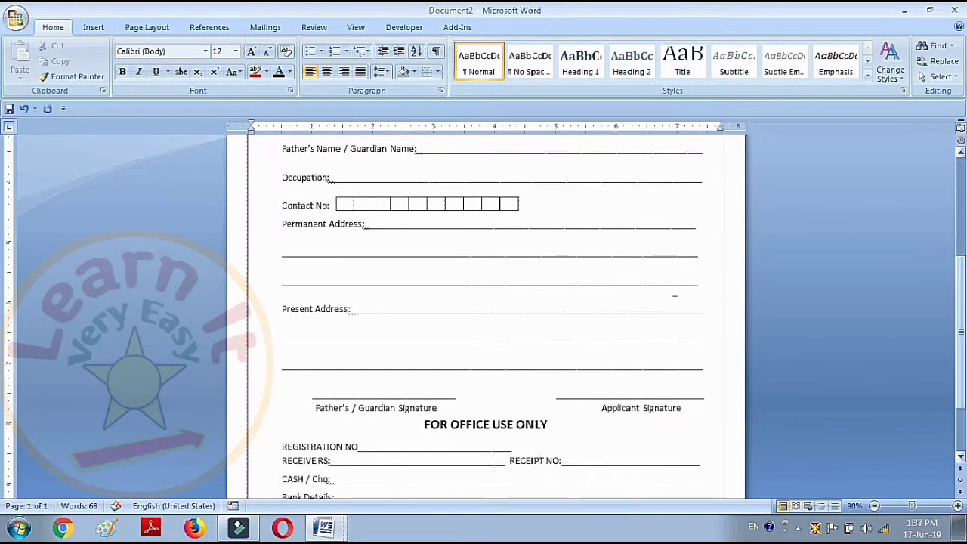
pyautogui.click(454, 246)
pyautogui.press('BackSpace')
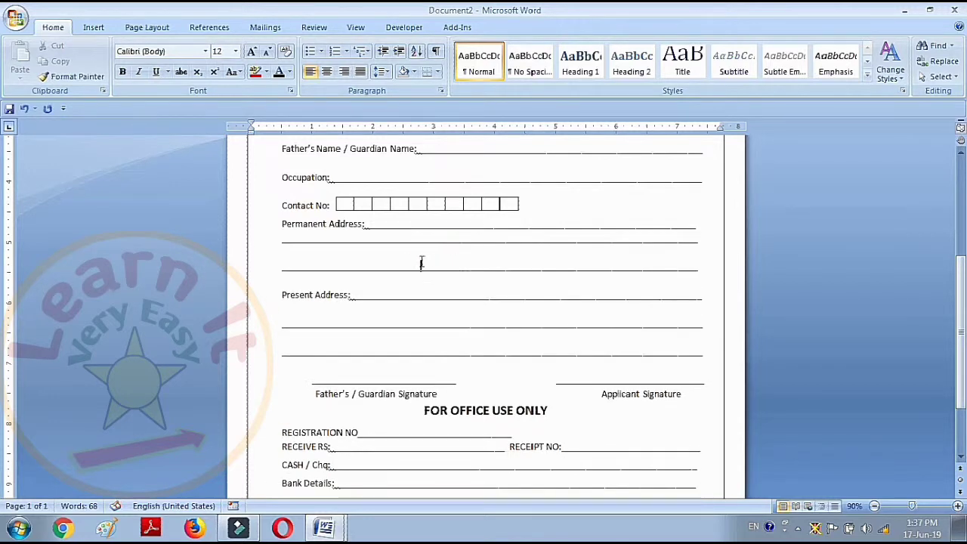
pyautogui.press('BackSpace')
pyautogui.click(324, 259)
pyautogui.press('BackSpace')
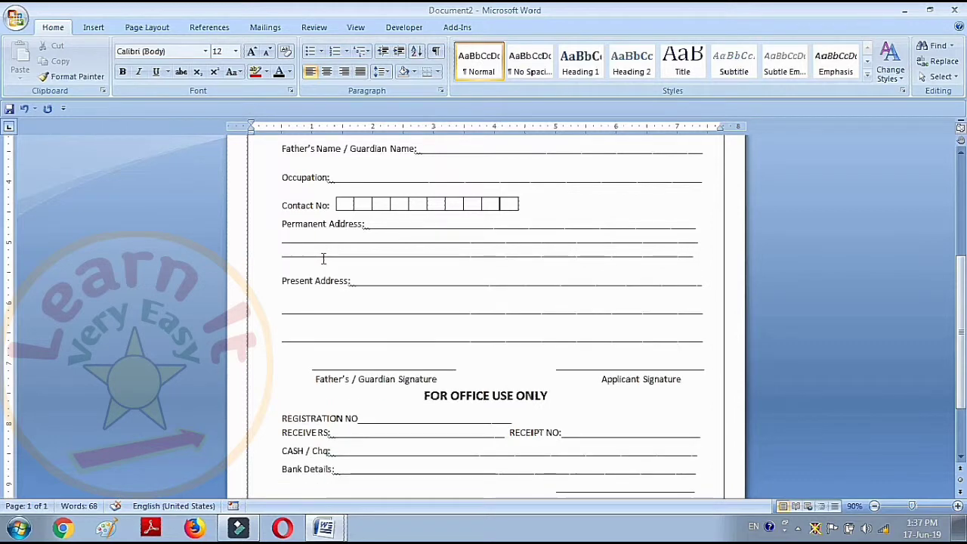
pyautogui.click(700, 255)
pyautogui.write('_')
# Step: Give both Permanent Address underline rows wider line spacing
pyautogui.moveTo(696, 255); pyautogui.dragTo(684, 239)
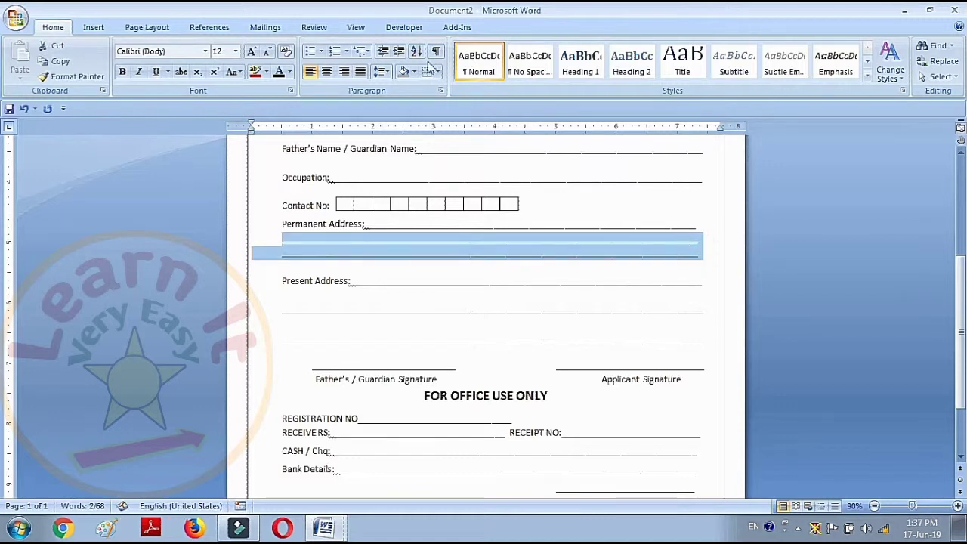
pyautogui.click(380, 71)
pyautogui.click(295, 117)
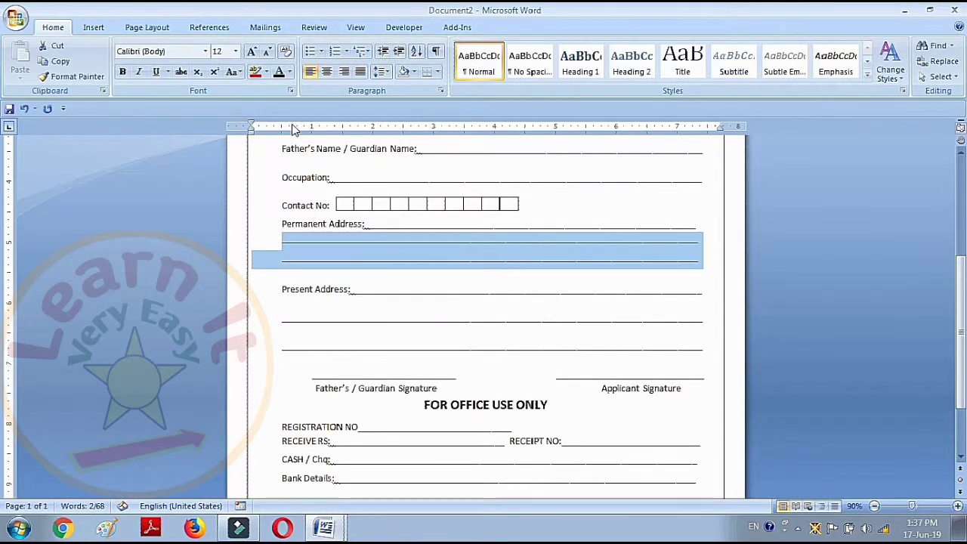
pyautogui.click(380, 71)
pyautogui.click(304, 131)
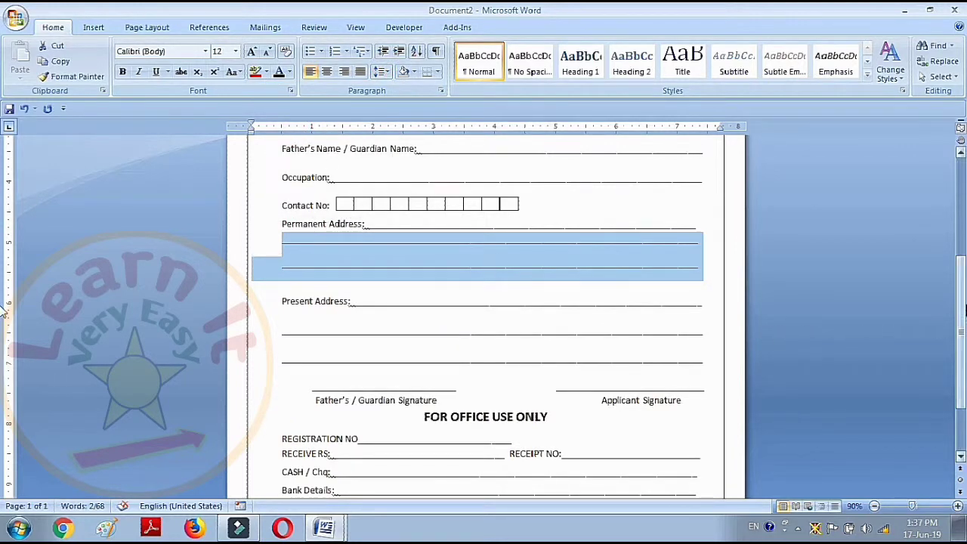
pyautogui.moveTo(960, 327); pyautogui.dragTo(964, 382)
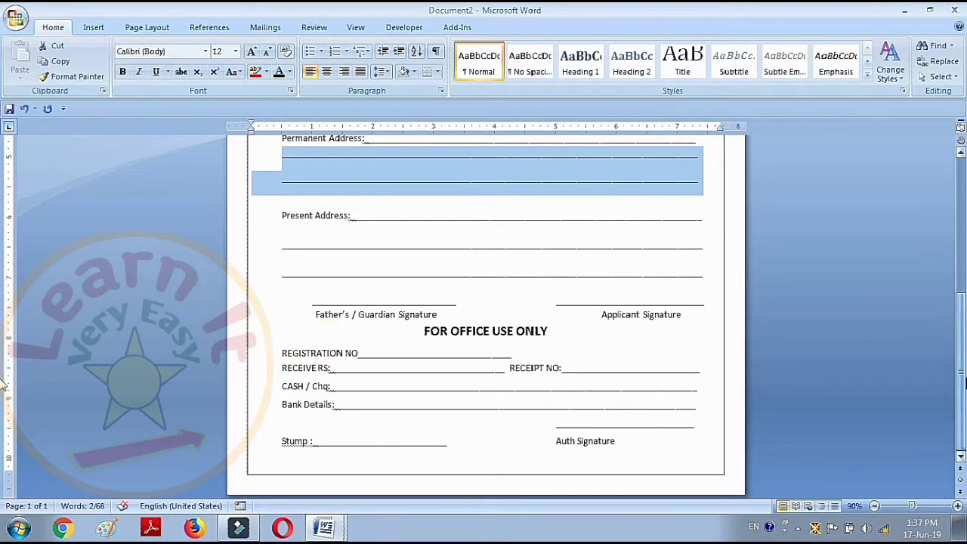
# Step: Insert a full-width underscore rule on a new line above the FOR OFFICE USE ONLY heading
pyautogui.click(425, 333)
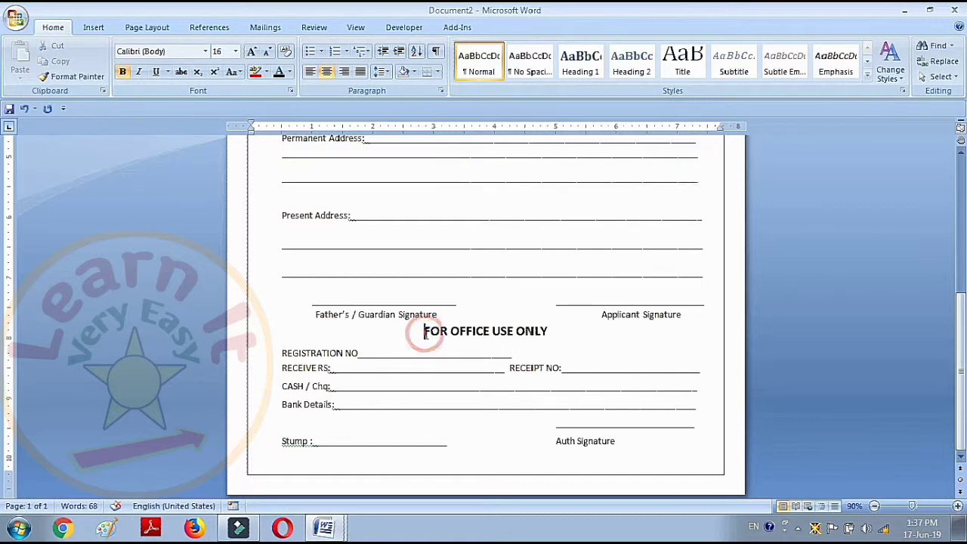
pyautogui.press('Return')
pyautogui.click(395, 327)
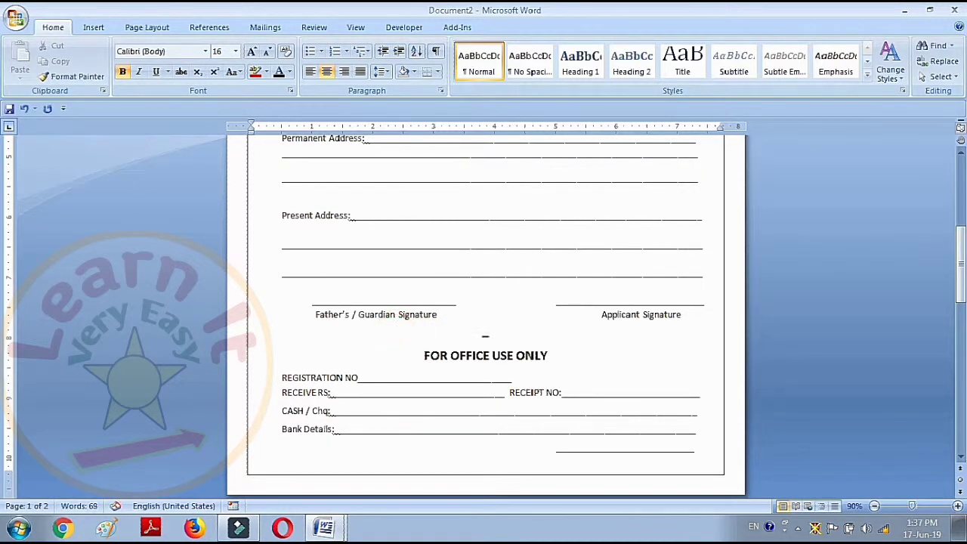
pyautogui.write('__________________________________________________________')
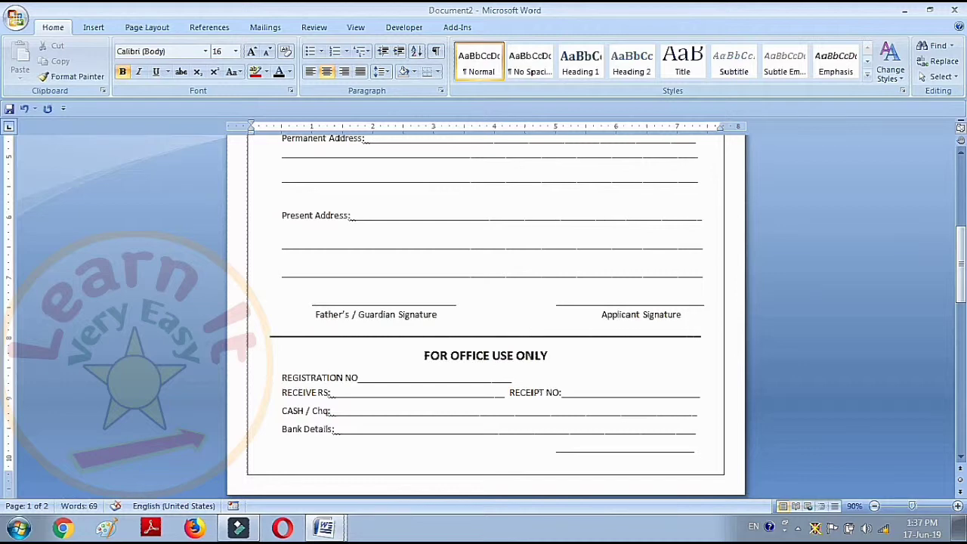
pyautogui.moveTo(960, 264)
pyautogui.mouseDown()
pyautogui.moveTo(2, 235)
pyautogui.moveTo(460, 240)
pyautogui.mouseUp()
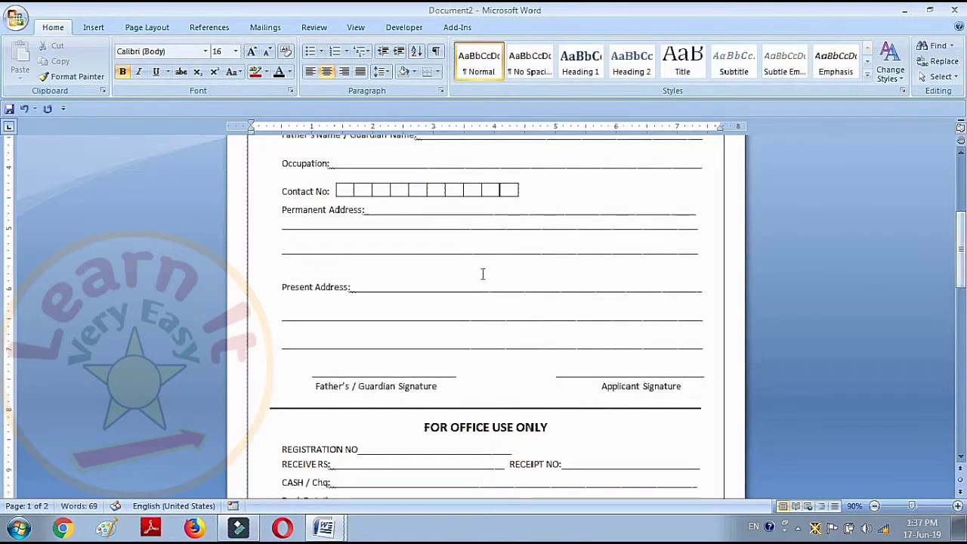
# Step: Delete the blank line above Present Address and the two blank lines below it
pyautogui.click(318, 271)
pyautogui.press('BackSpace')
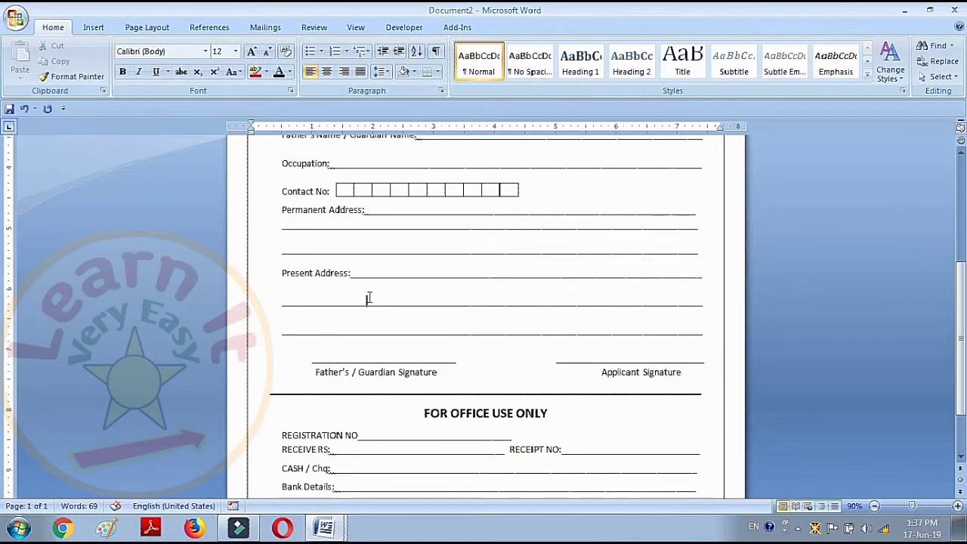
pyautogui.click(368, 296)
pyautogui.click(281, 293)
pyautogui.press('BackSpace')
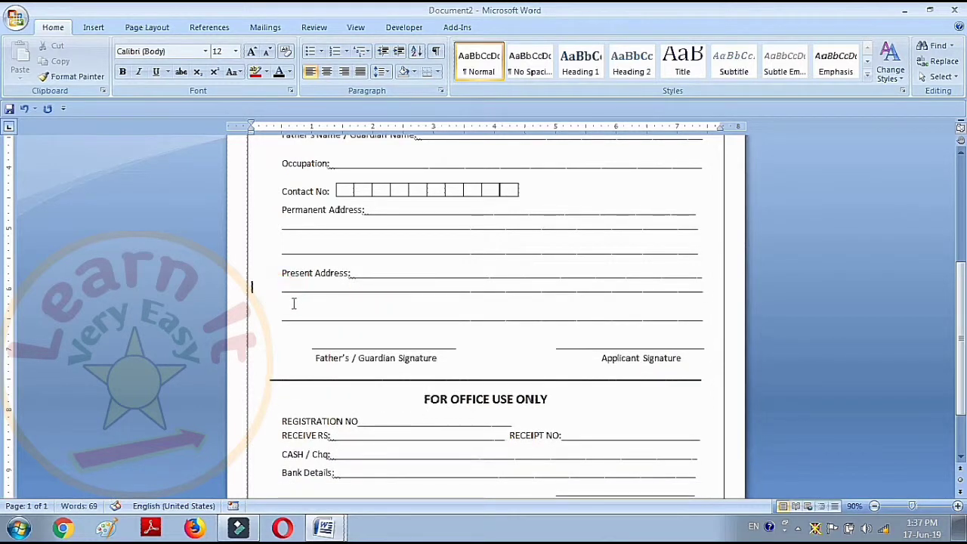
pyautogui.click(289, 304)
pyautogui.press('BackSpace')
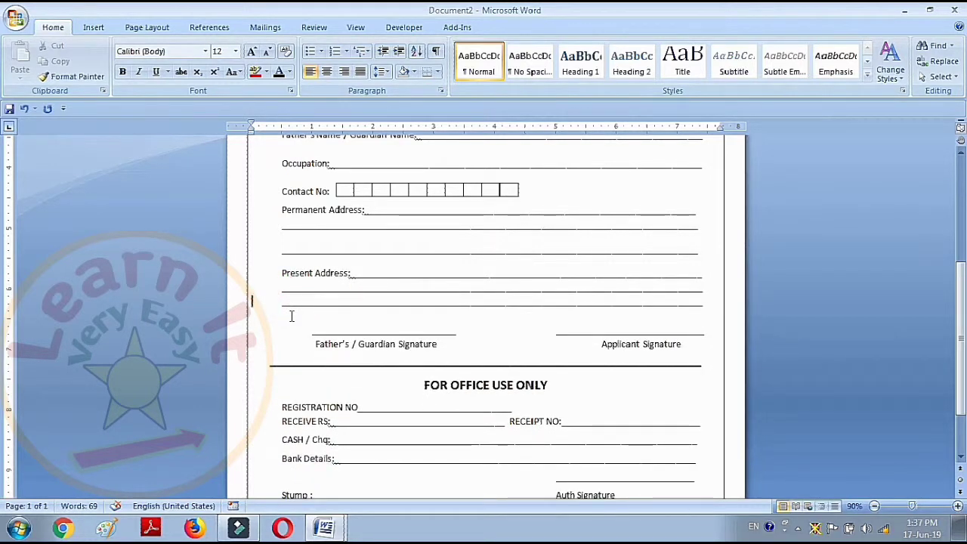
# Step: Widen the line spacing of the Present Address underline rows to match Permanent Address
pyautogui.moveTo(699, 305); pyautogui.dragTo(675, 277)
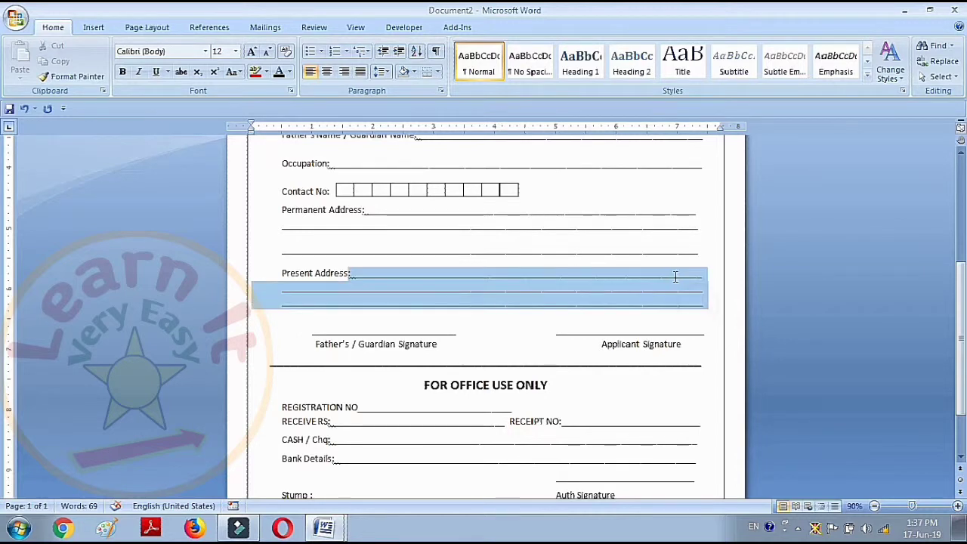
pyautogui.click(384, 72)
pyautogui.click(277, 120)
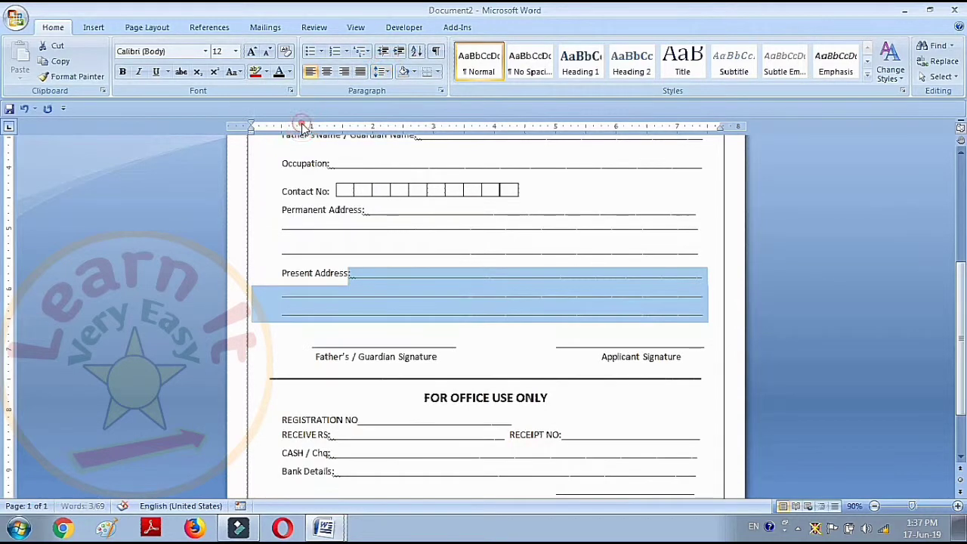
pyautogui.click(536, 308)
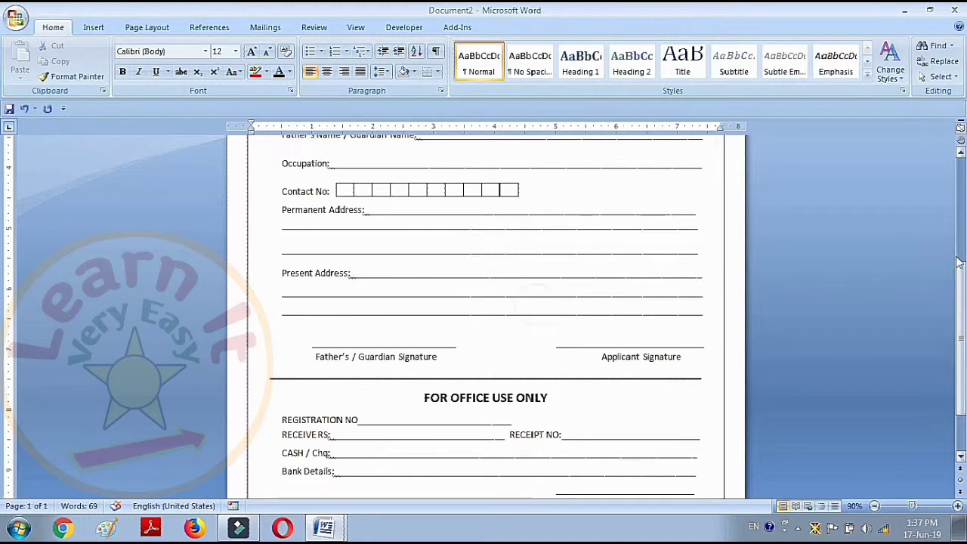
pyautogui.moveTo(961, 280); pyautogui.dragTo(962, 343)
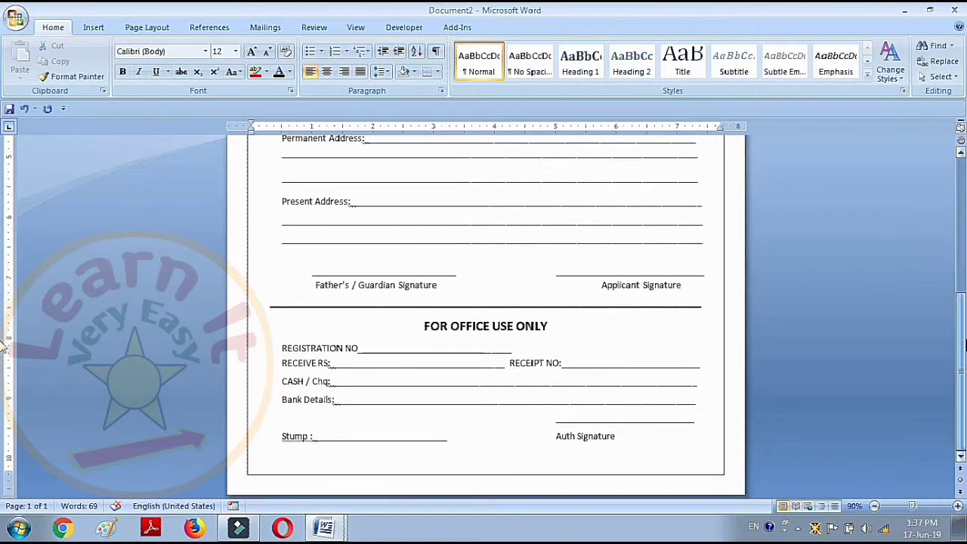
# Step: Shift 'Auth Signature' under its signature line, then review the form at 100% zoom
pyautogui.click(547, 442)
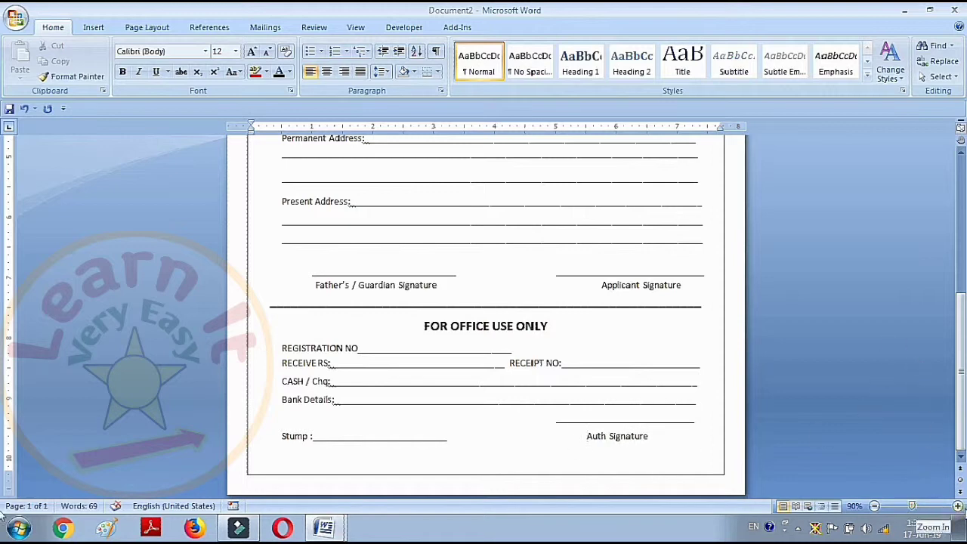
pyautogui.click(957, 506)
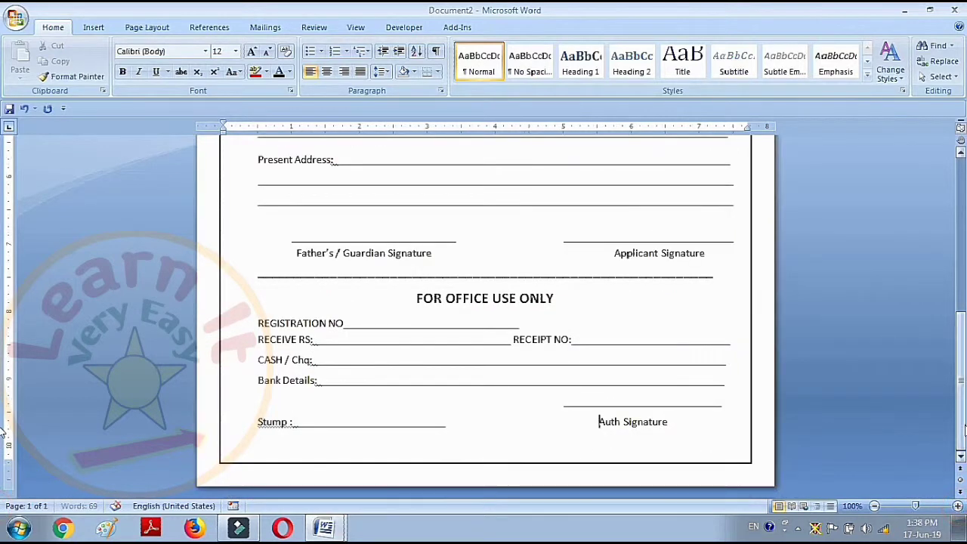
pyautogui.scroll(4, 963, 370)
pyautogui.moveTo(963, 370); pyautogui.dragTo(963, 341)
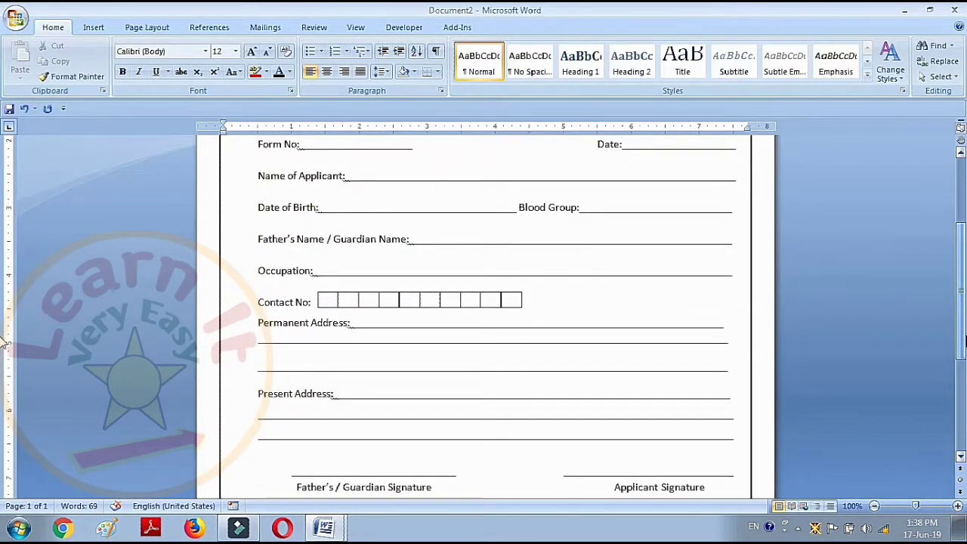
pyautogui.moveTo(963, 342); pyautogui.dragTo(964, 427)
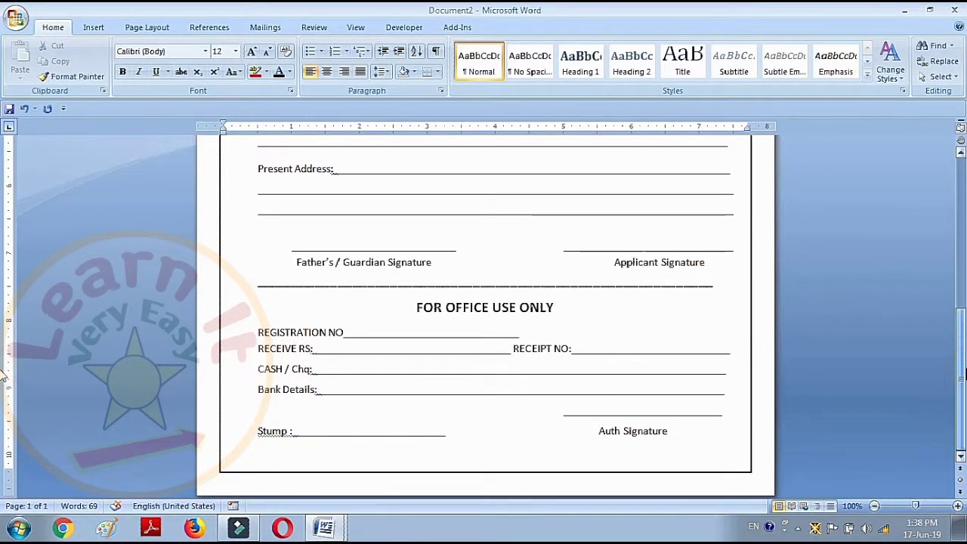
pyautogui.moveTo(963, 374); pyautogui.dragTo(963, 291)
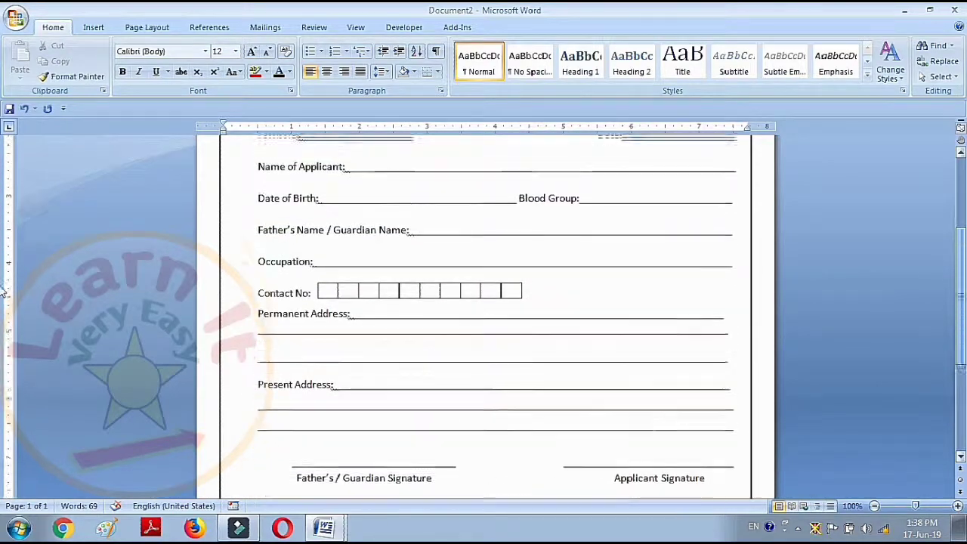
pyautogui.scroll(2, 320, 468)
pyautogui.scroll(2, 320, 468)
pyautogui.scroll(1, 320, 468)
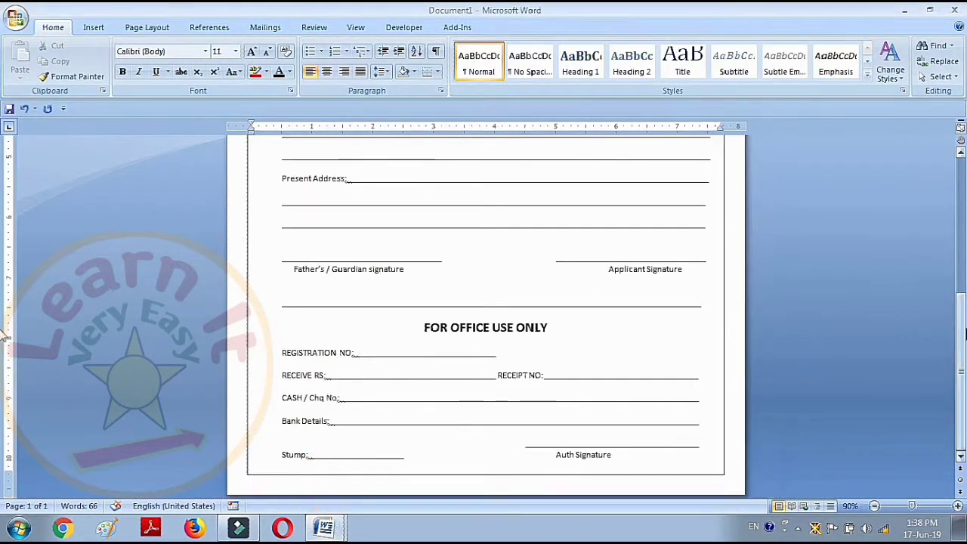
# Step: Zoom Document1 to about 70% so the whole one-page admission form is visible
pyautogui.scroll(3, 483, 317)
pyautogui.scroll(2, 483, 317)
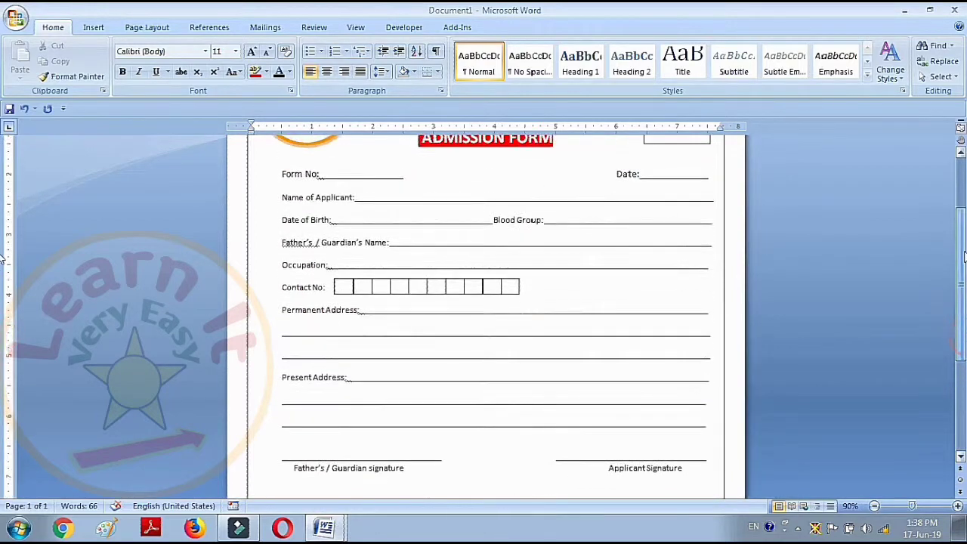
pyautogui.click(874, 505)
pyautogui.click(874, 505)
pyautogui.click(874, 505)
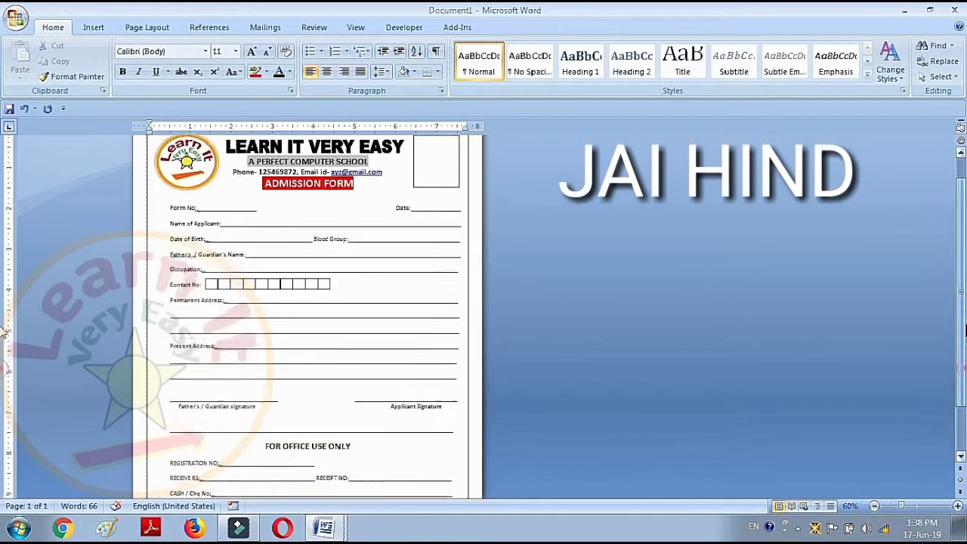
pyautogui.click(957, 505)
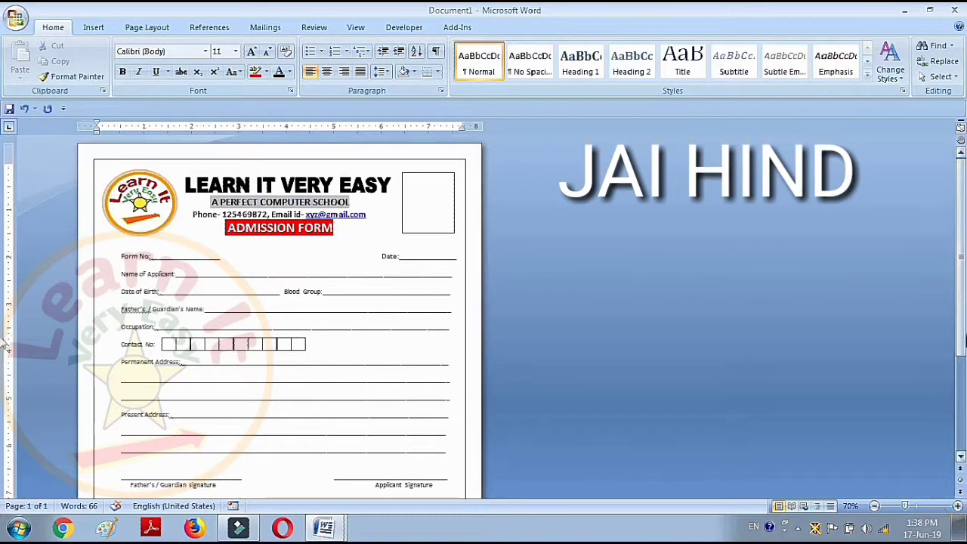